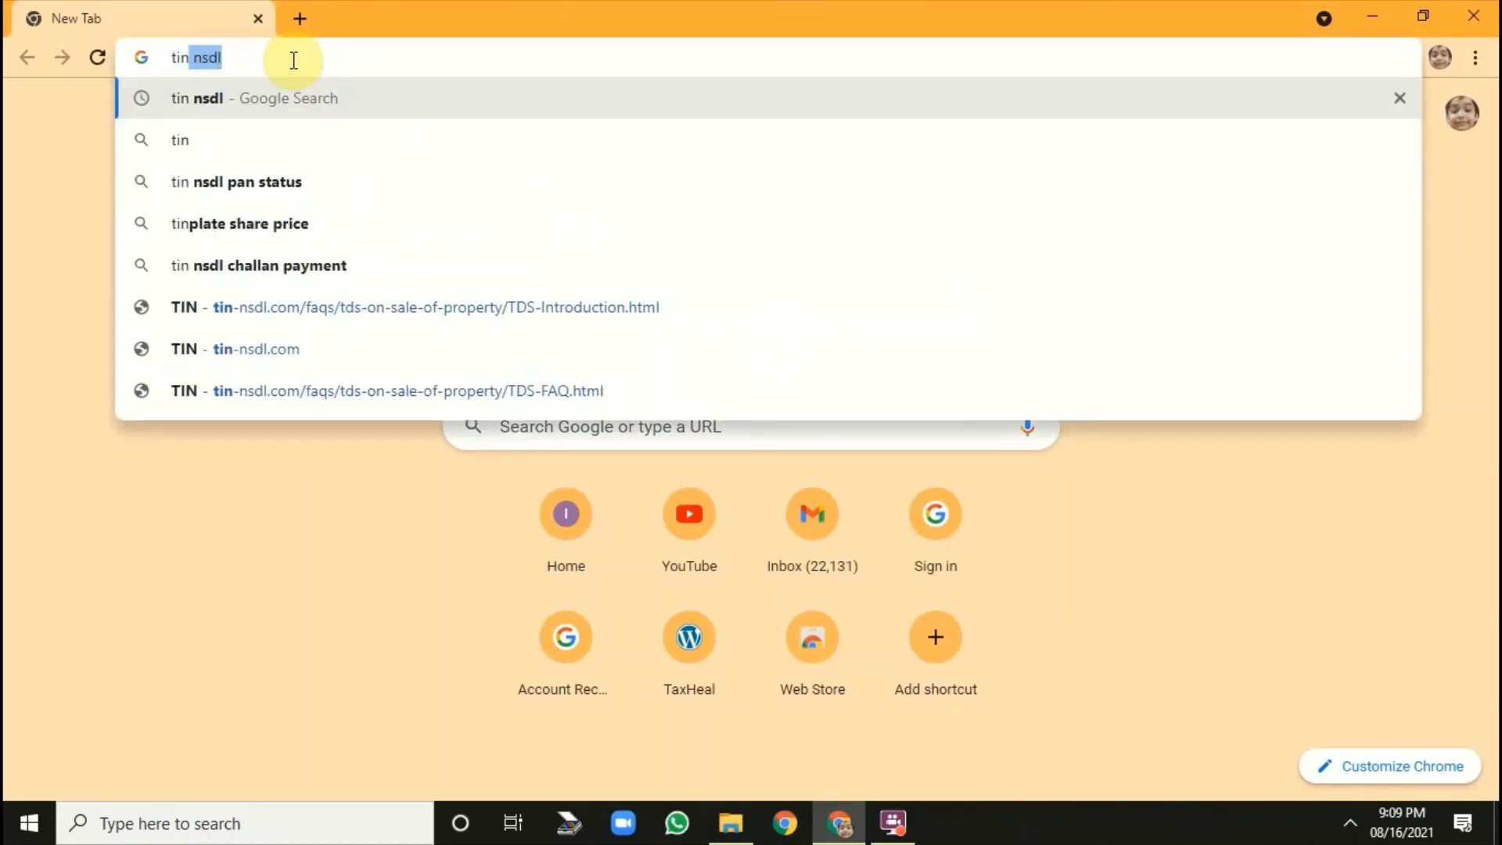
Step: Open the Tin-NSDL site through a web search for "tin nsdl" and go to its TDS on Sale of Property service
click(268, 97)
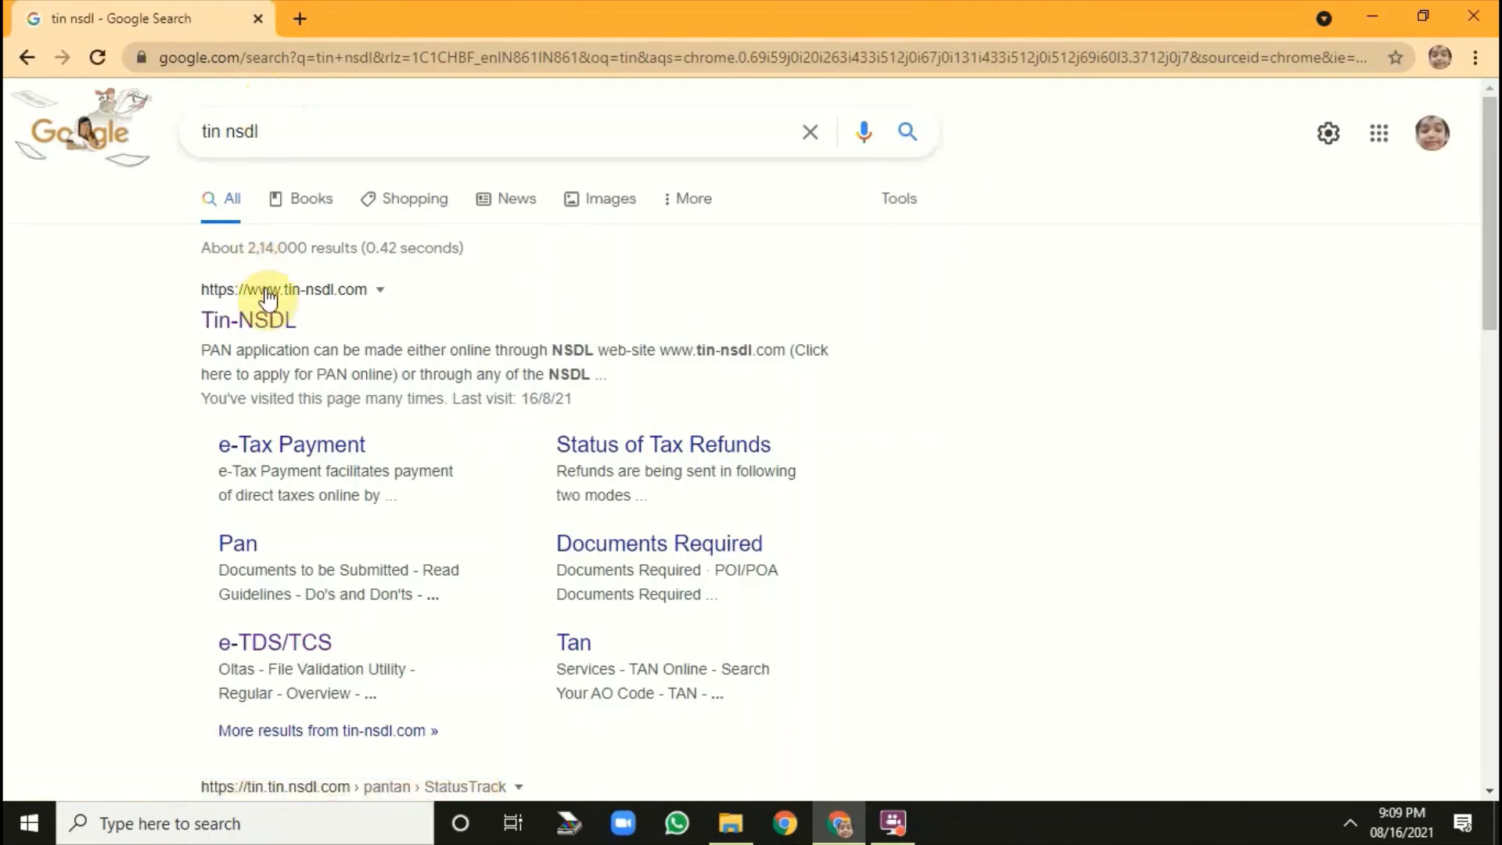
click(283, 324)
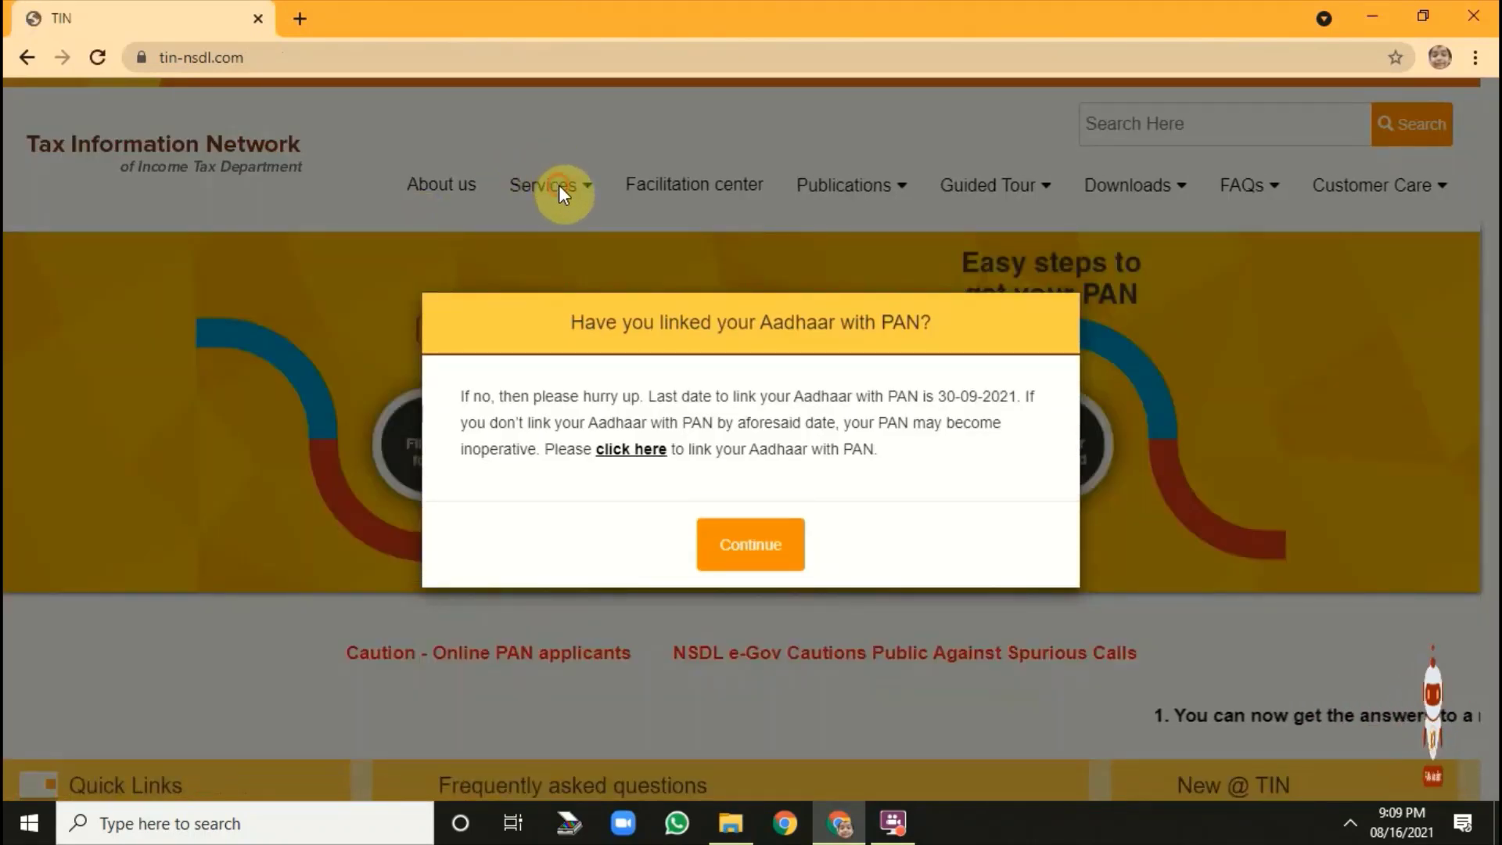
click(559, 186)
mouse_move(560, 195)
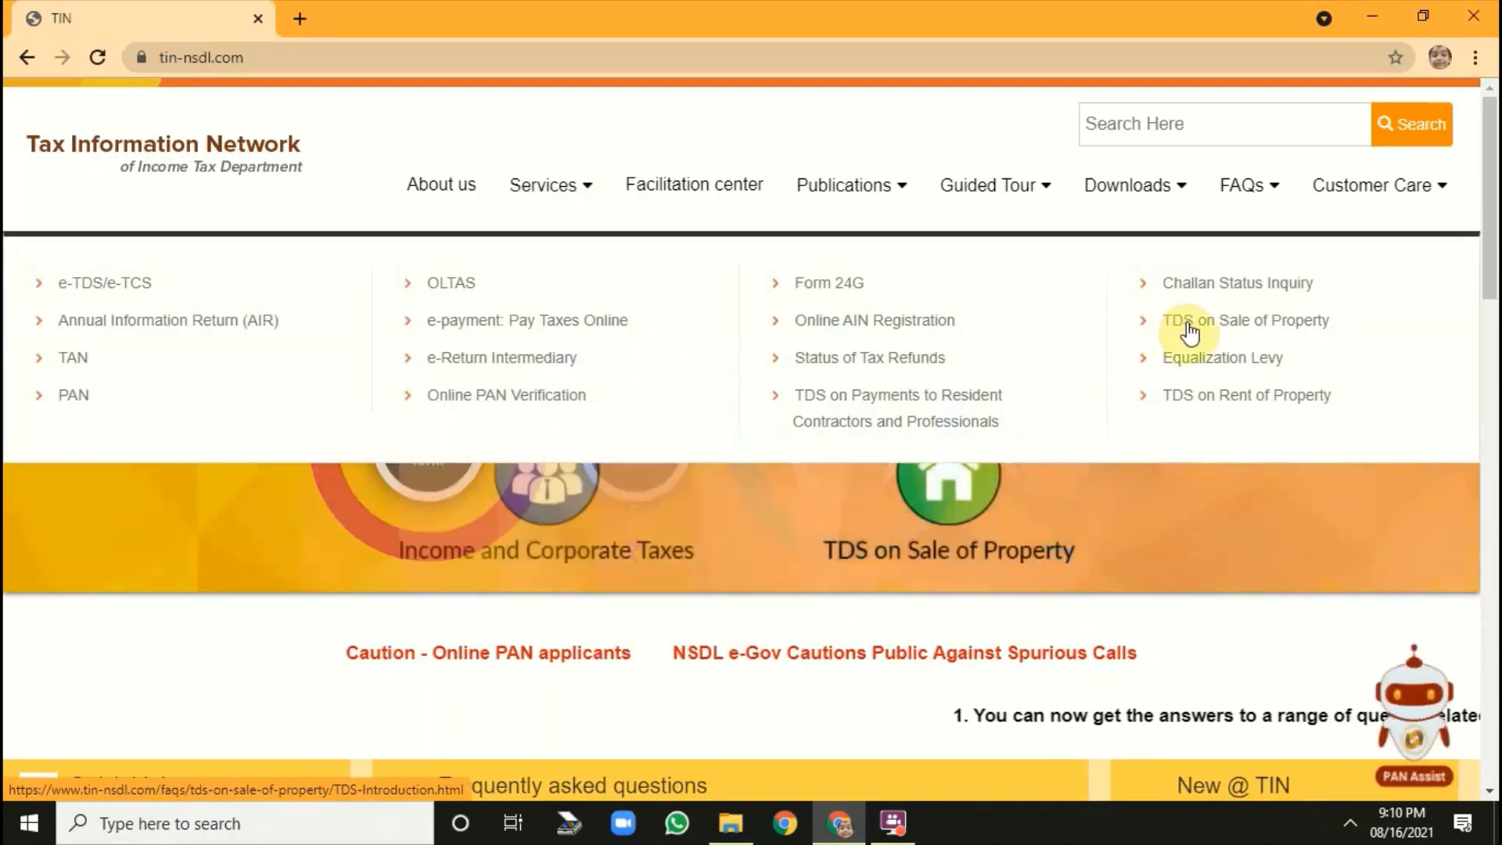
click(1187, 331)
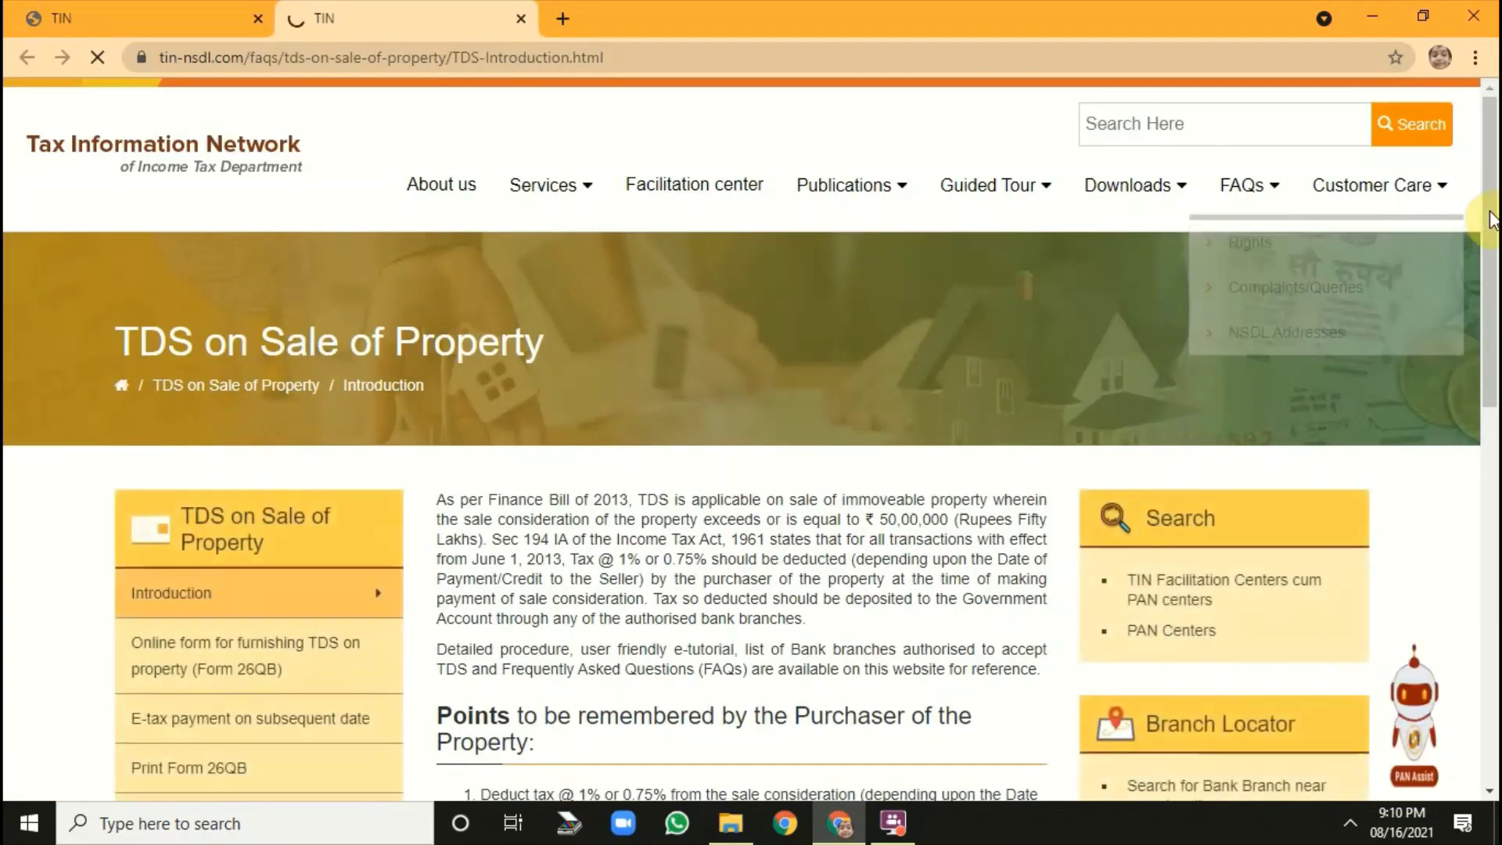
Step: Open the online form for furnishing TDS on property and proceed with TDS on Property (Form 26QB)
drag(1489, 295, 1492, 402)
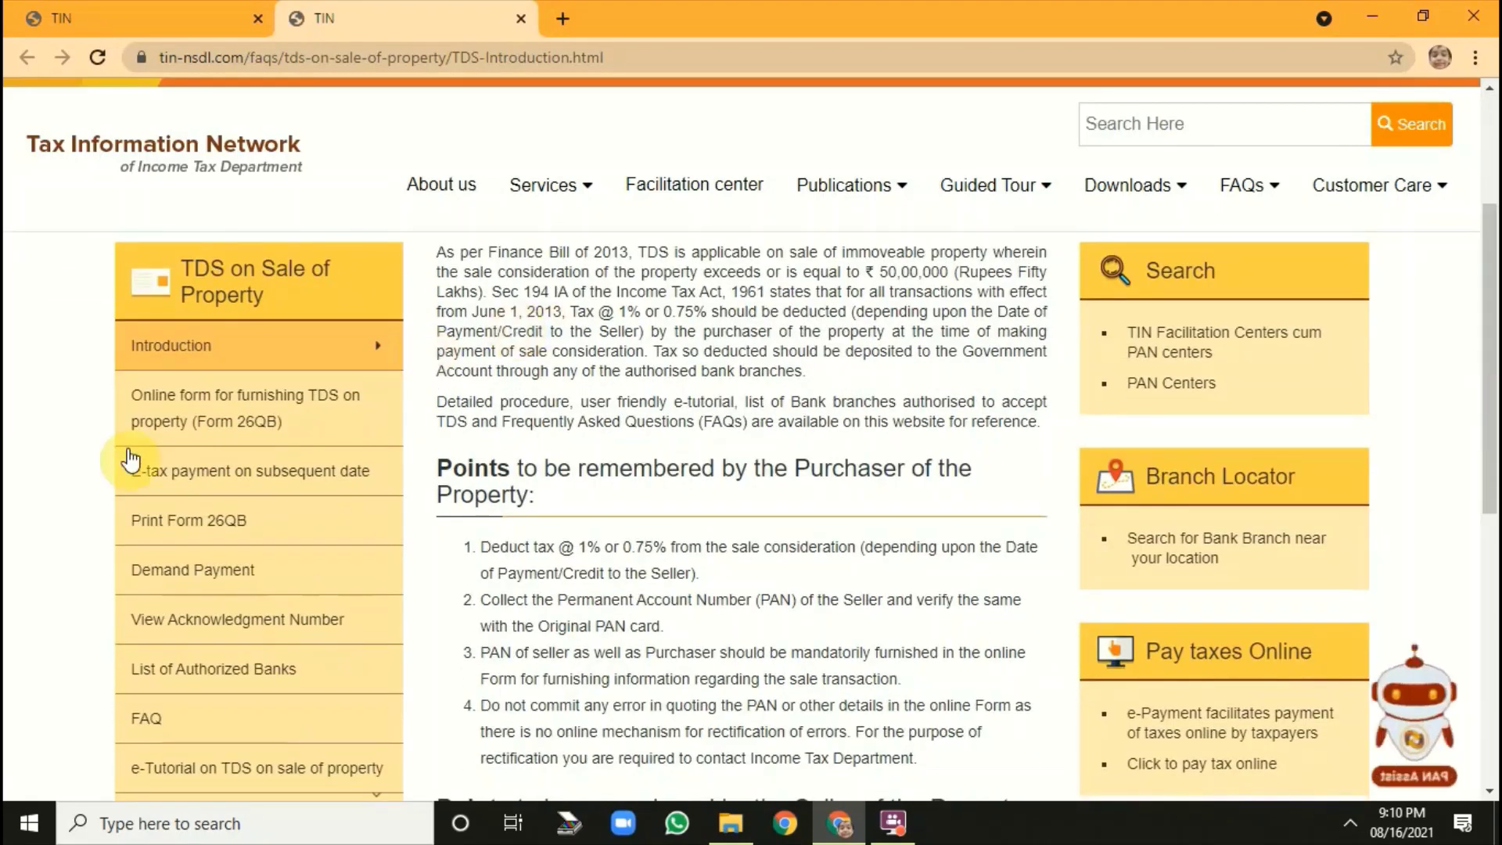
click(208, 422)
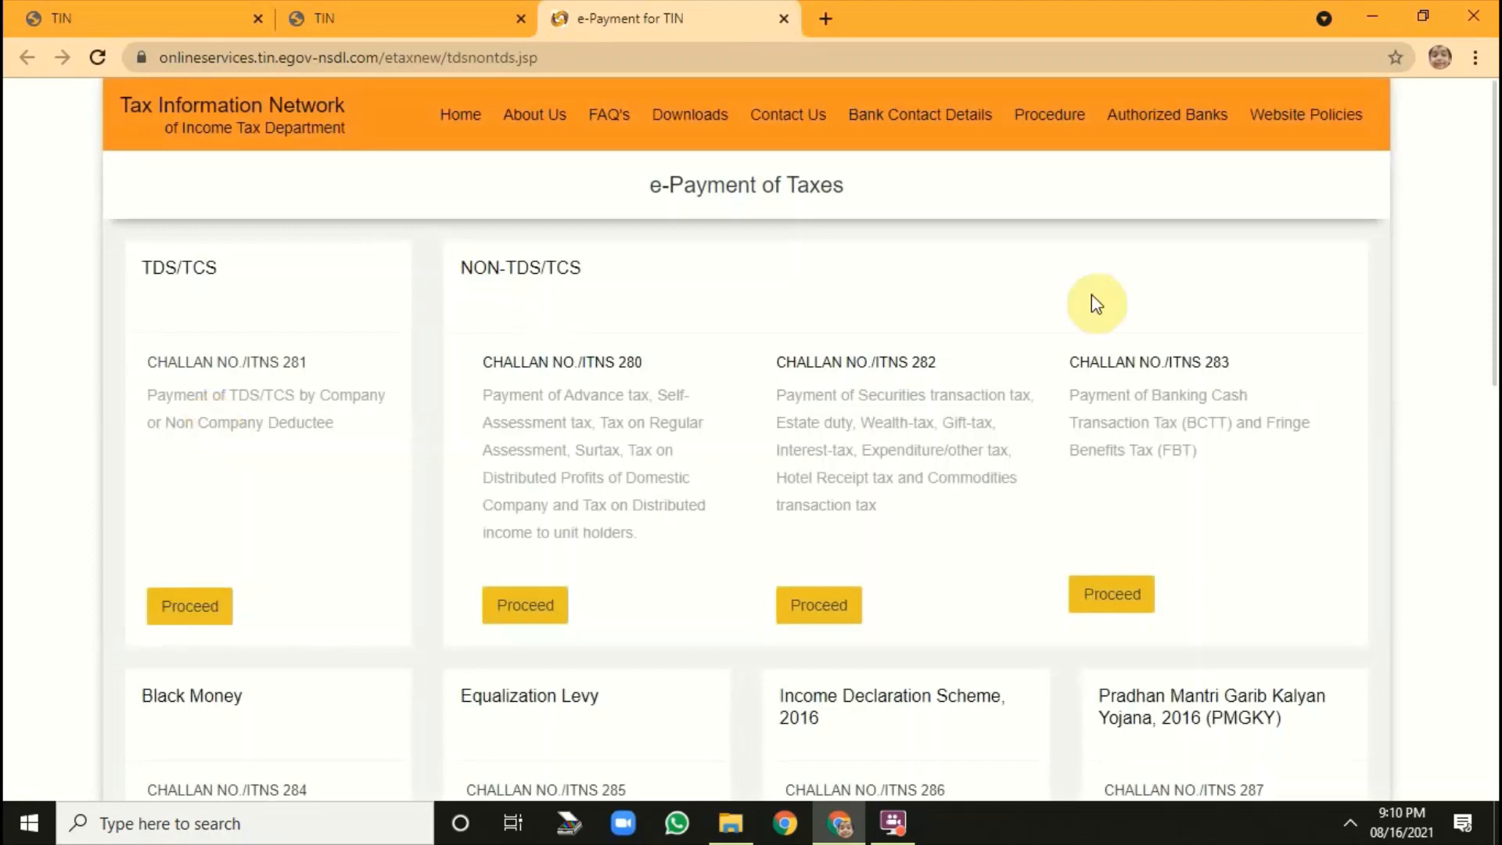
drag(1494, 273, 1491, 567)
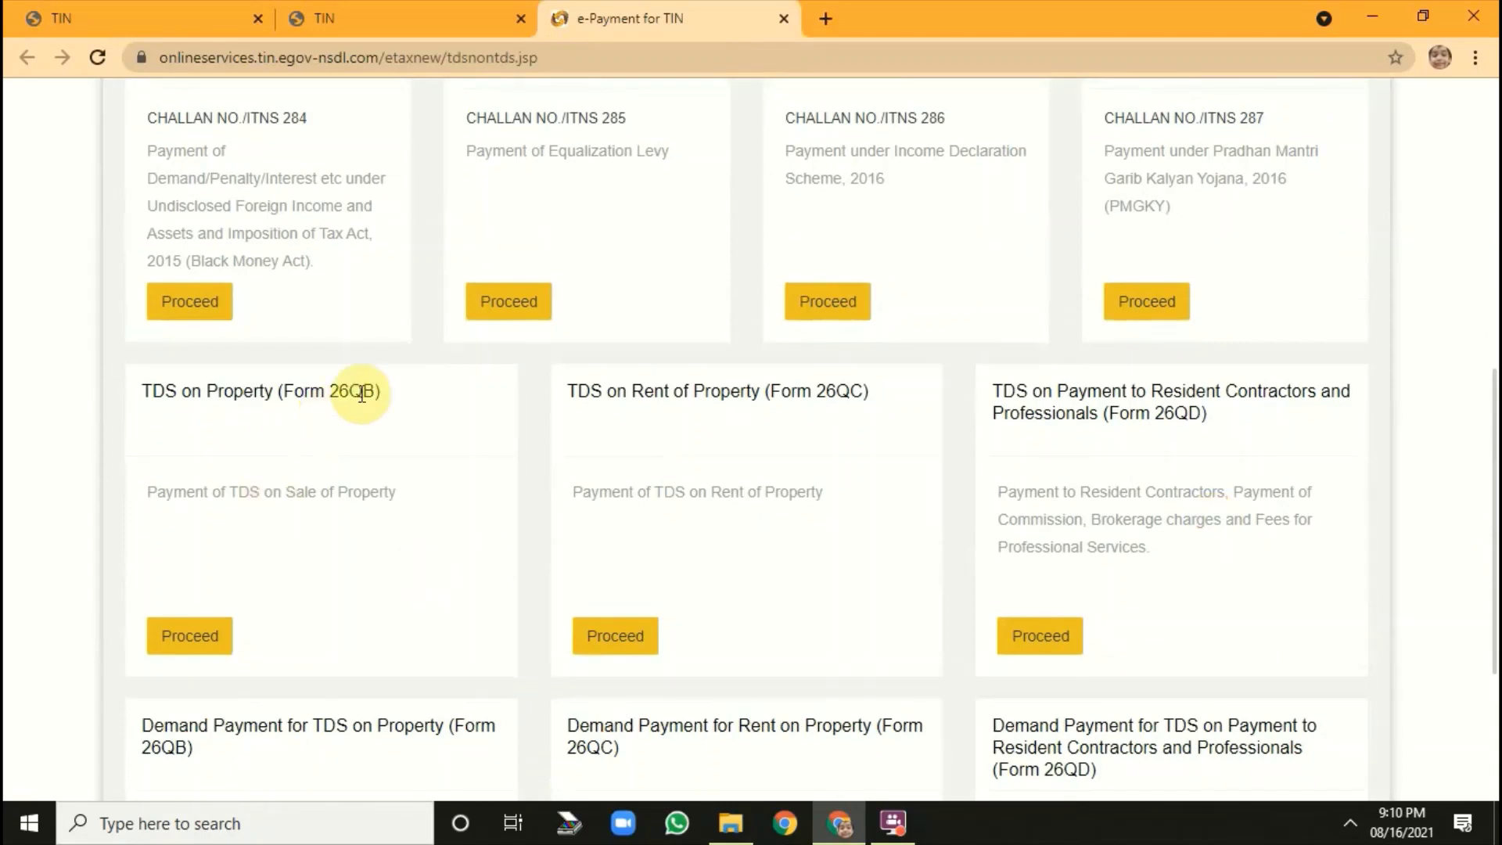
click(194, 640)
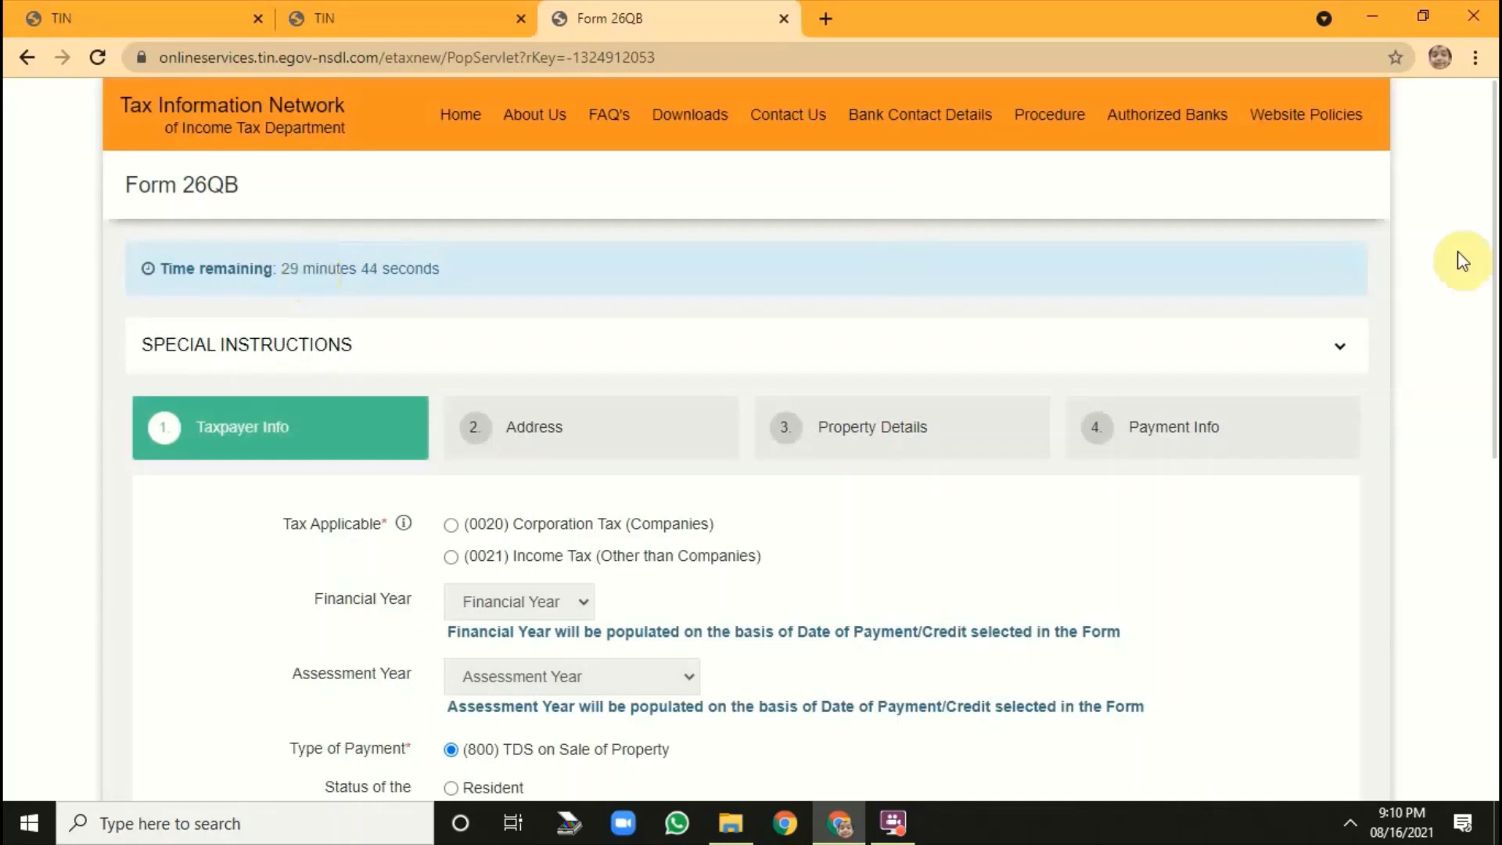
Step: Set the applicable tax to (0021) Income Tax (Other than Companies) and the status of the payee/seller to Resident
scroll(1494, 258, down, 2)
drag(1490, 285, 1490, 335)
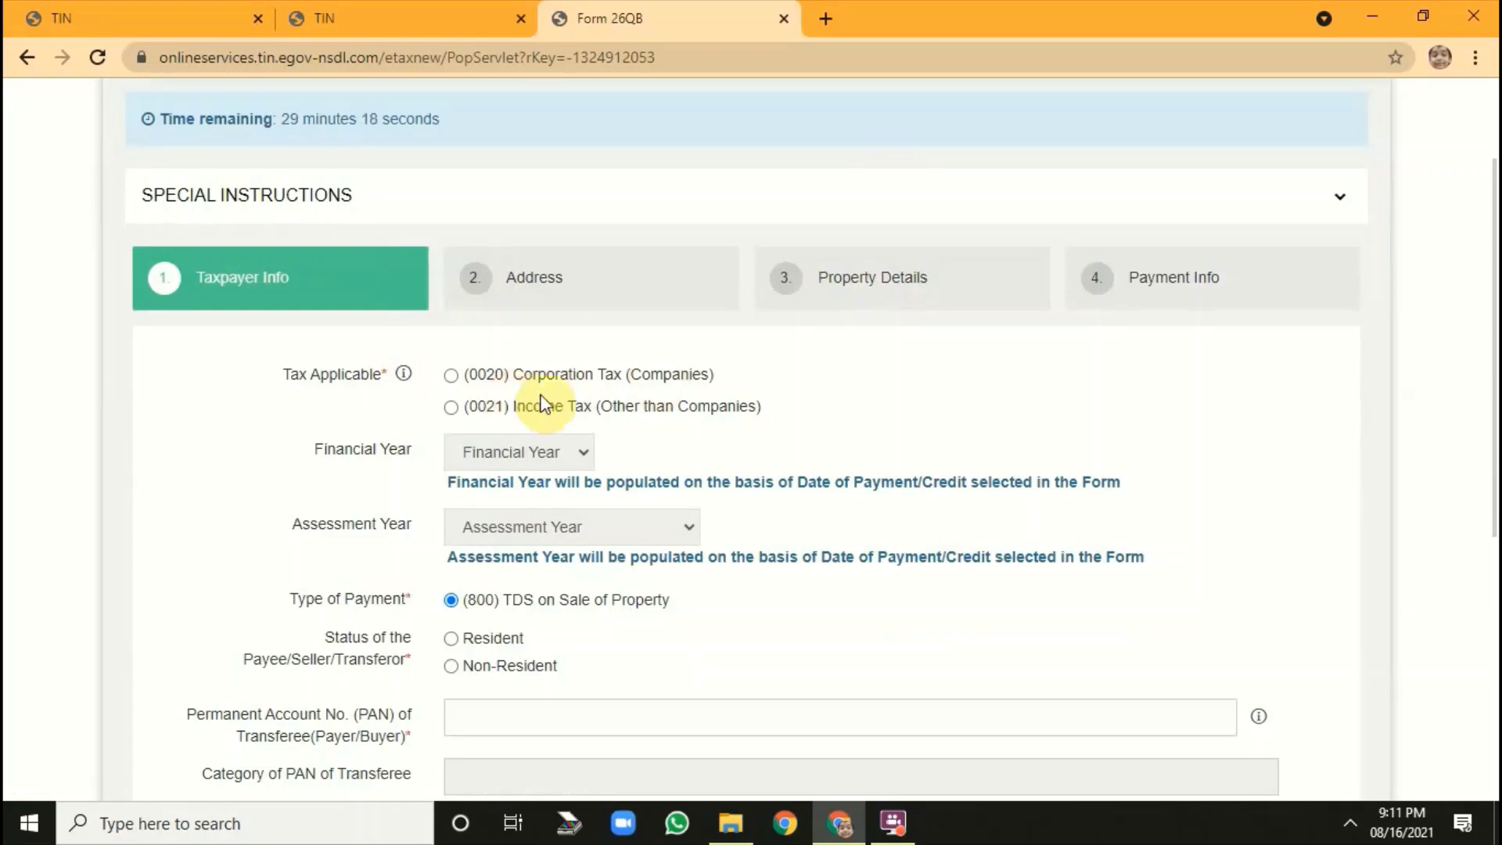
click(451, 409)
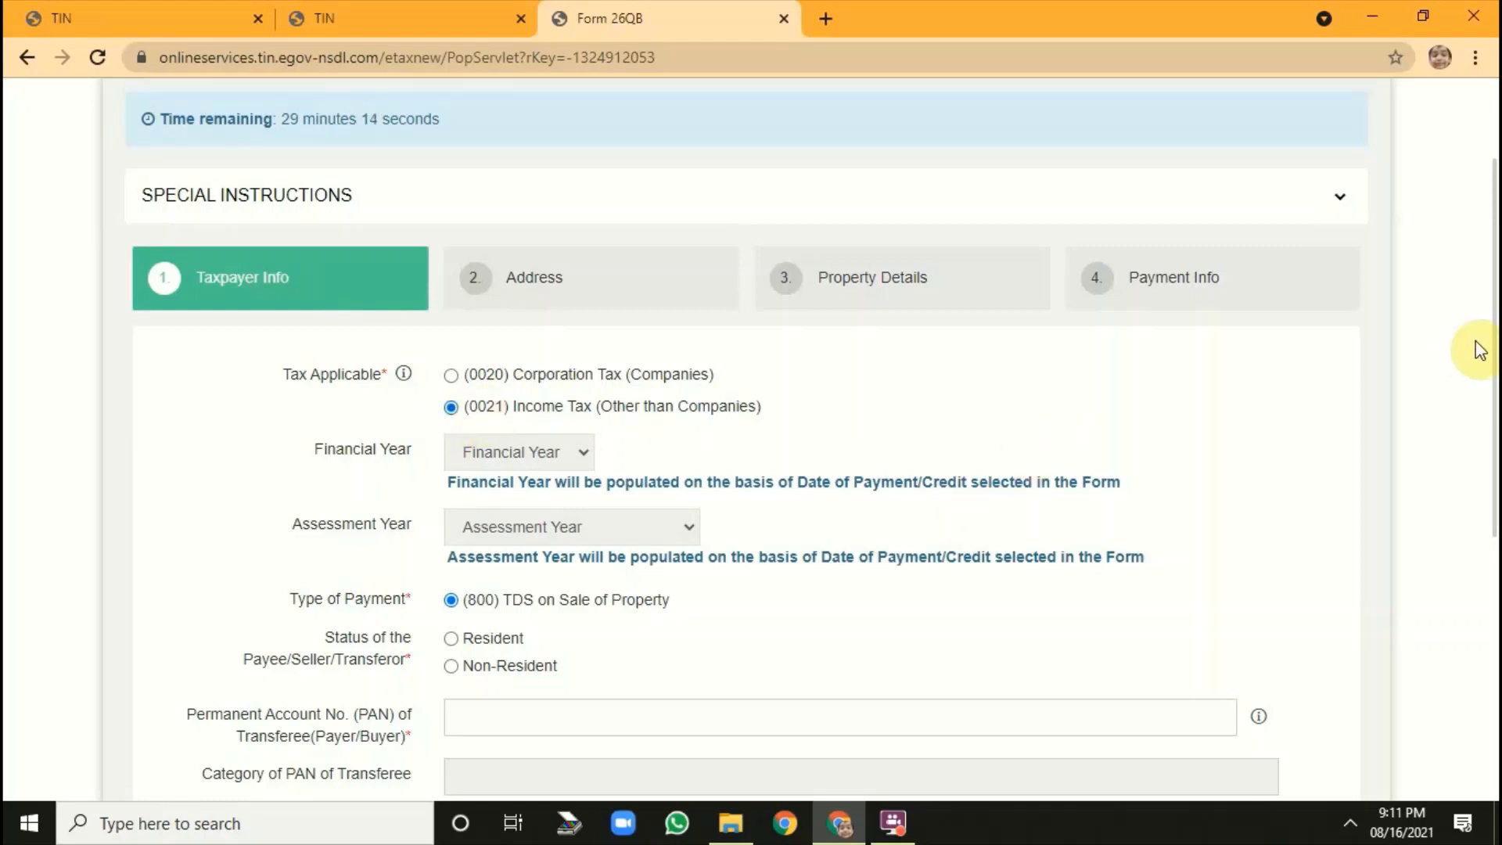
scroll(1494, 412, down, 2)
scroll(1490, 412, down, 2)
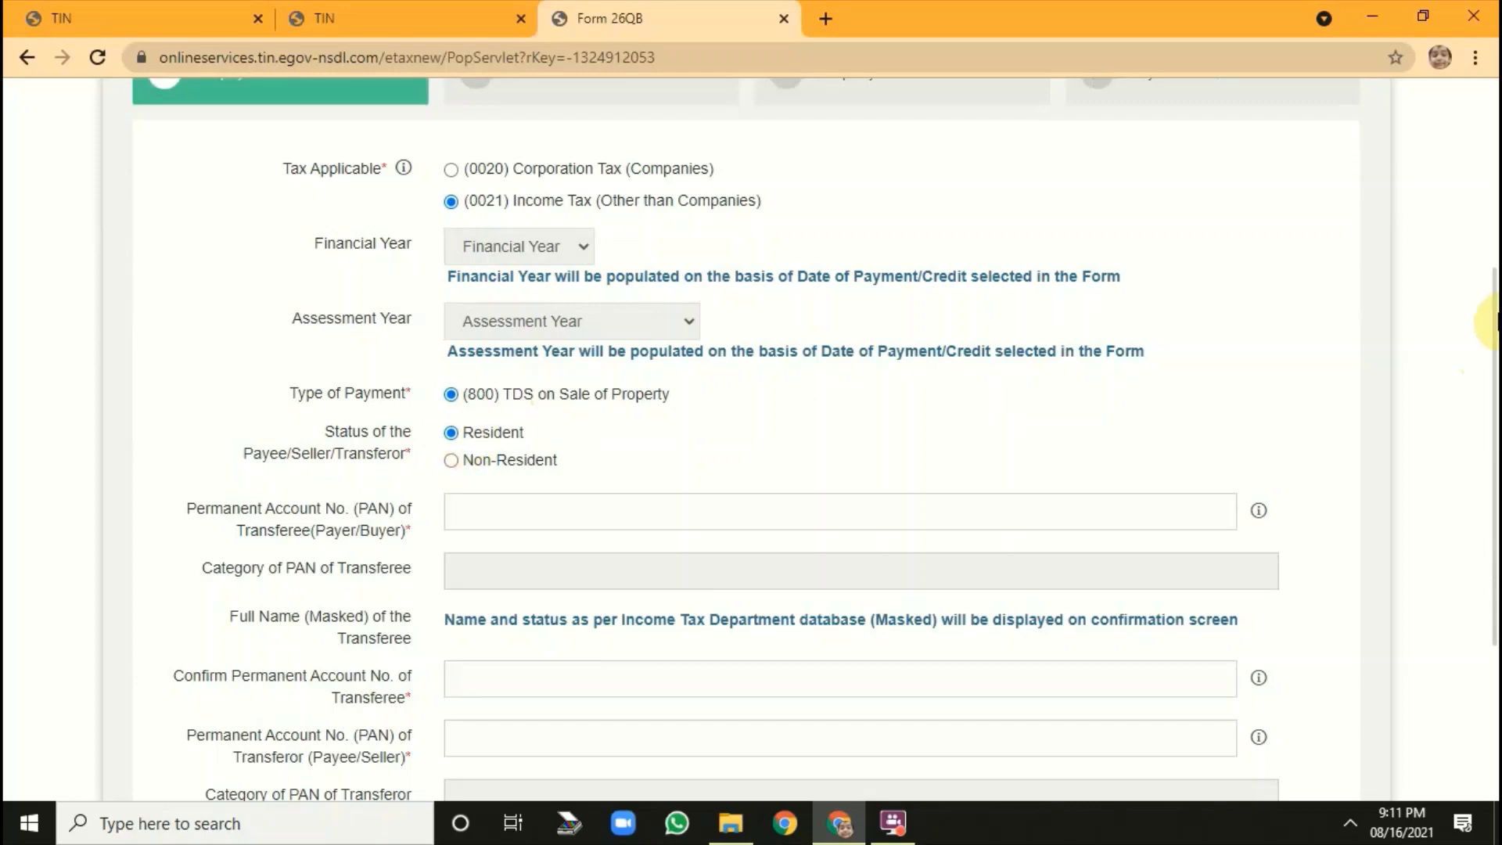
Step: Go through the PAN and confirmation fields of the transferee and transferor and advance Form 26QB to the Address section
drag(1497, 345, 1497, 442)
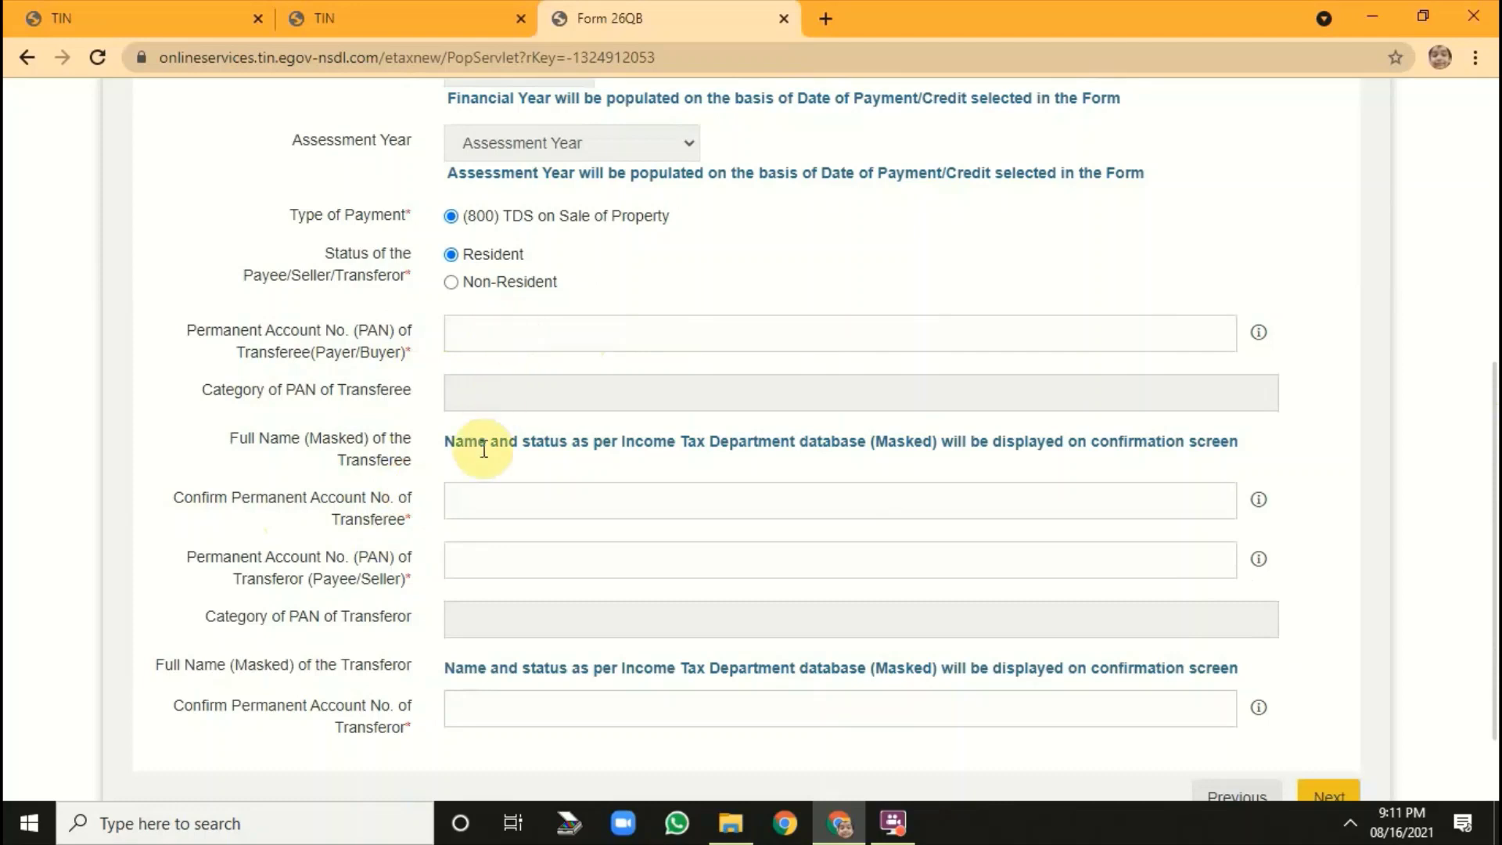
click(494, 501)
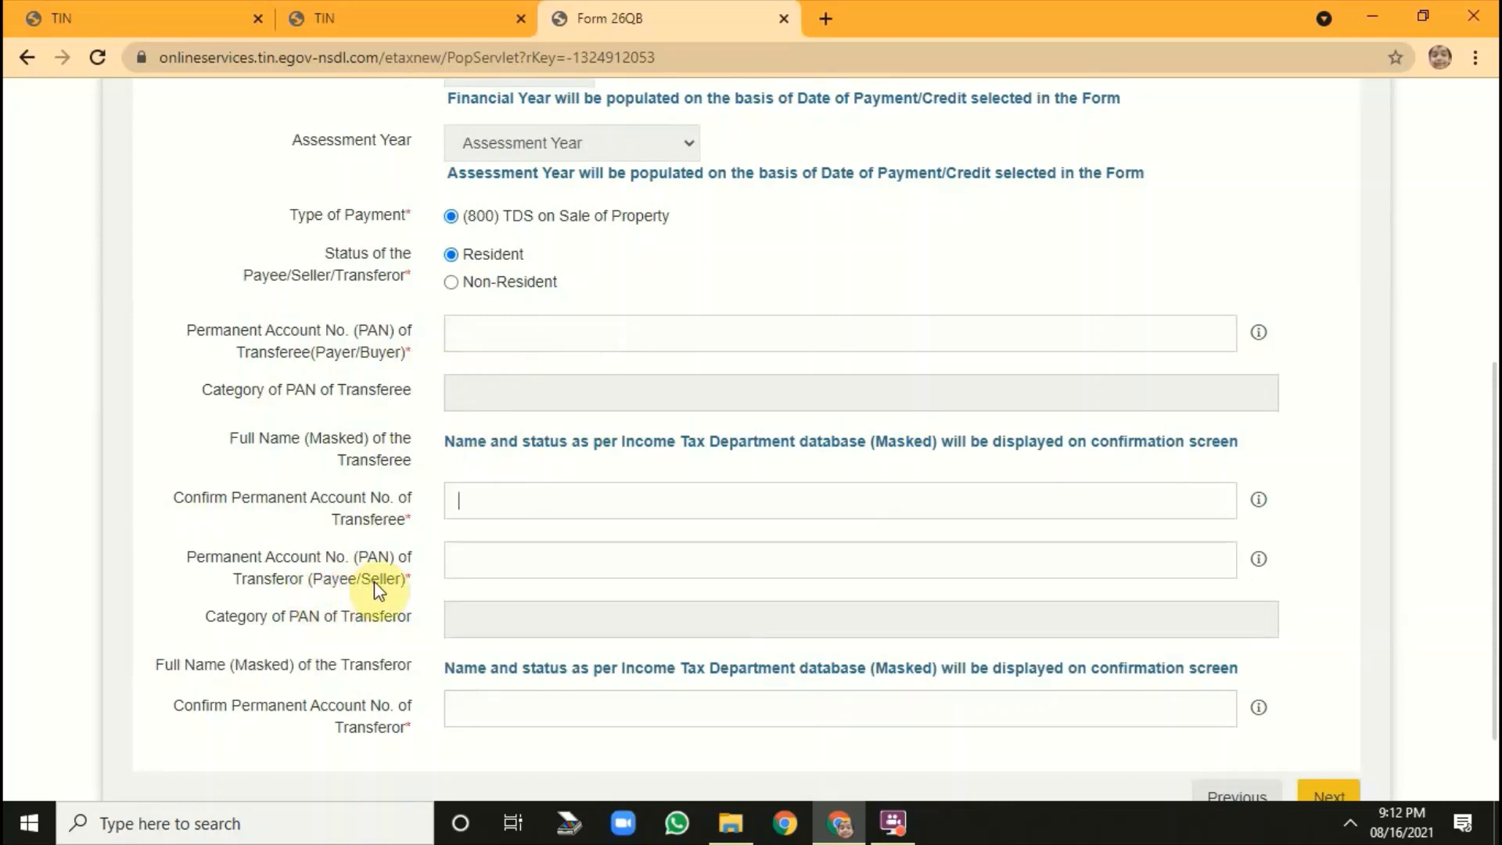
click(495, 557)
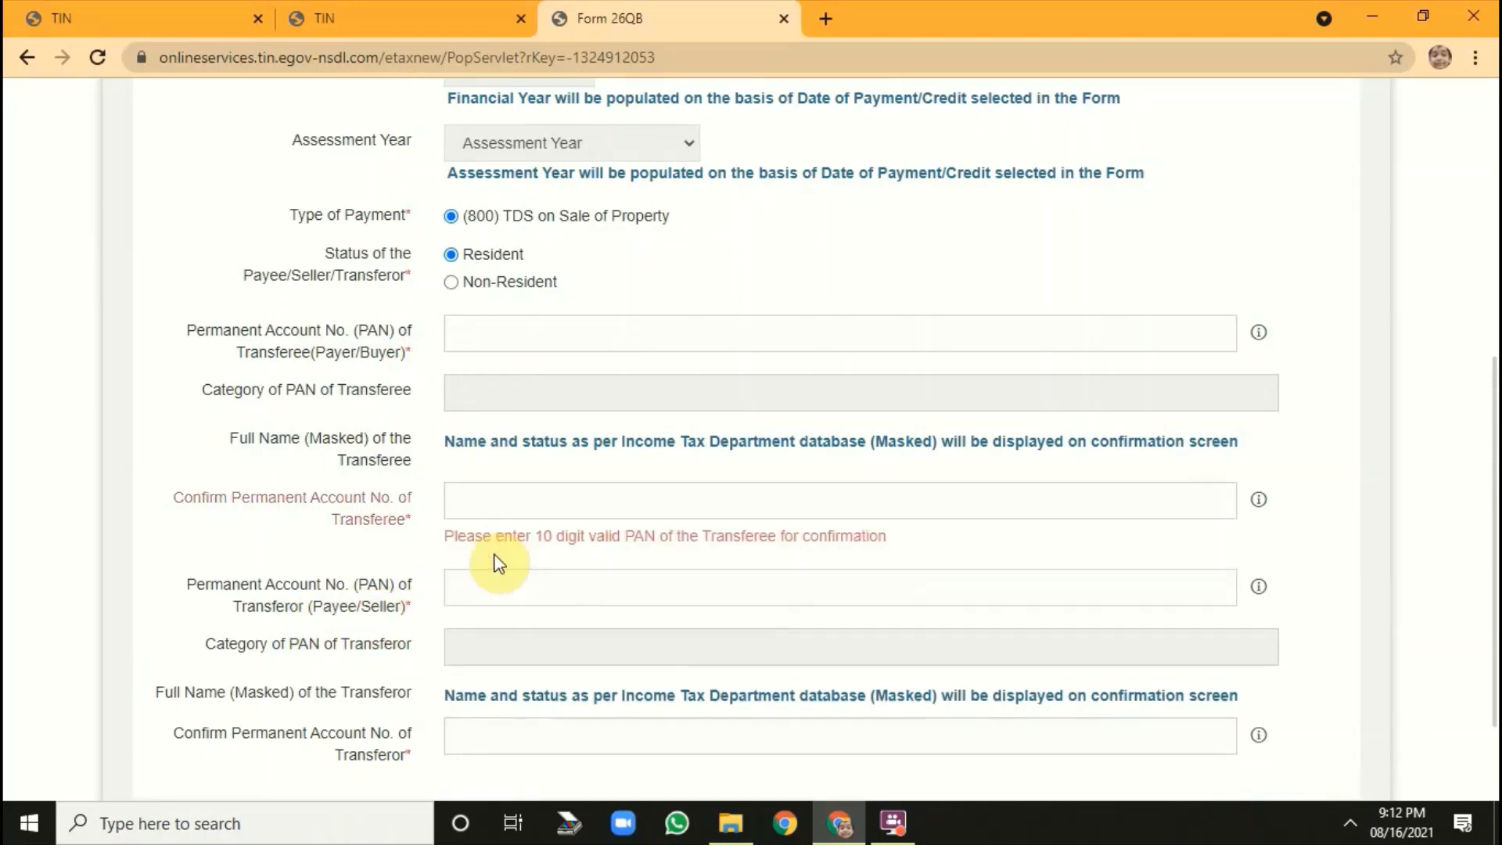
drag(1491, 436, 1495, 520)
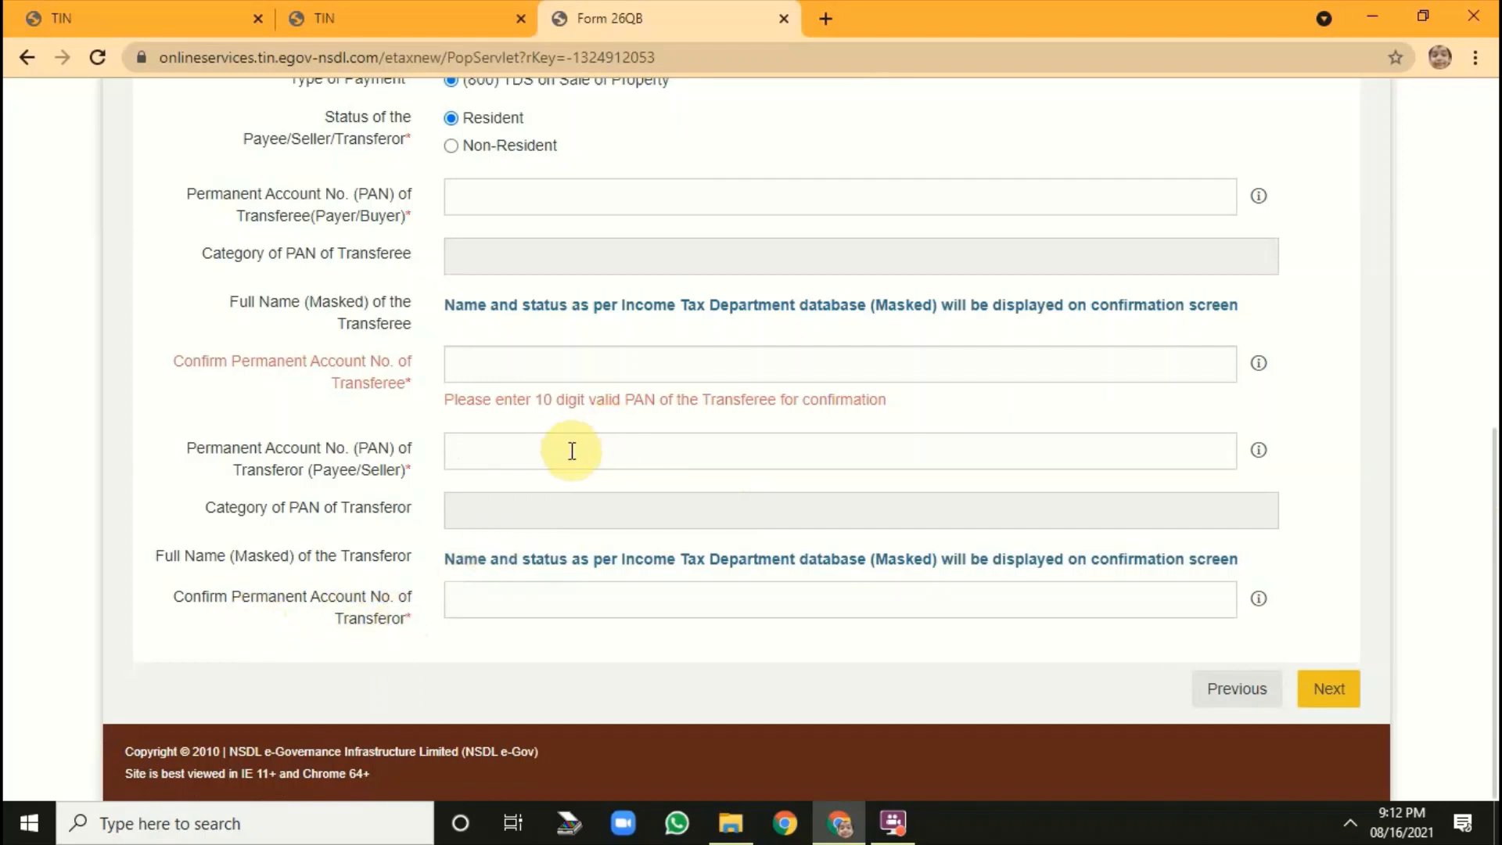
click(518, 586)
click(530, 506)
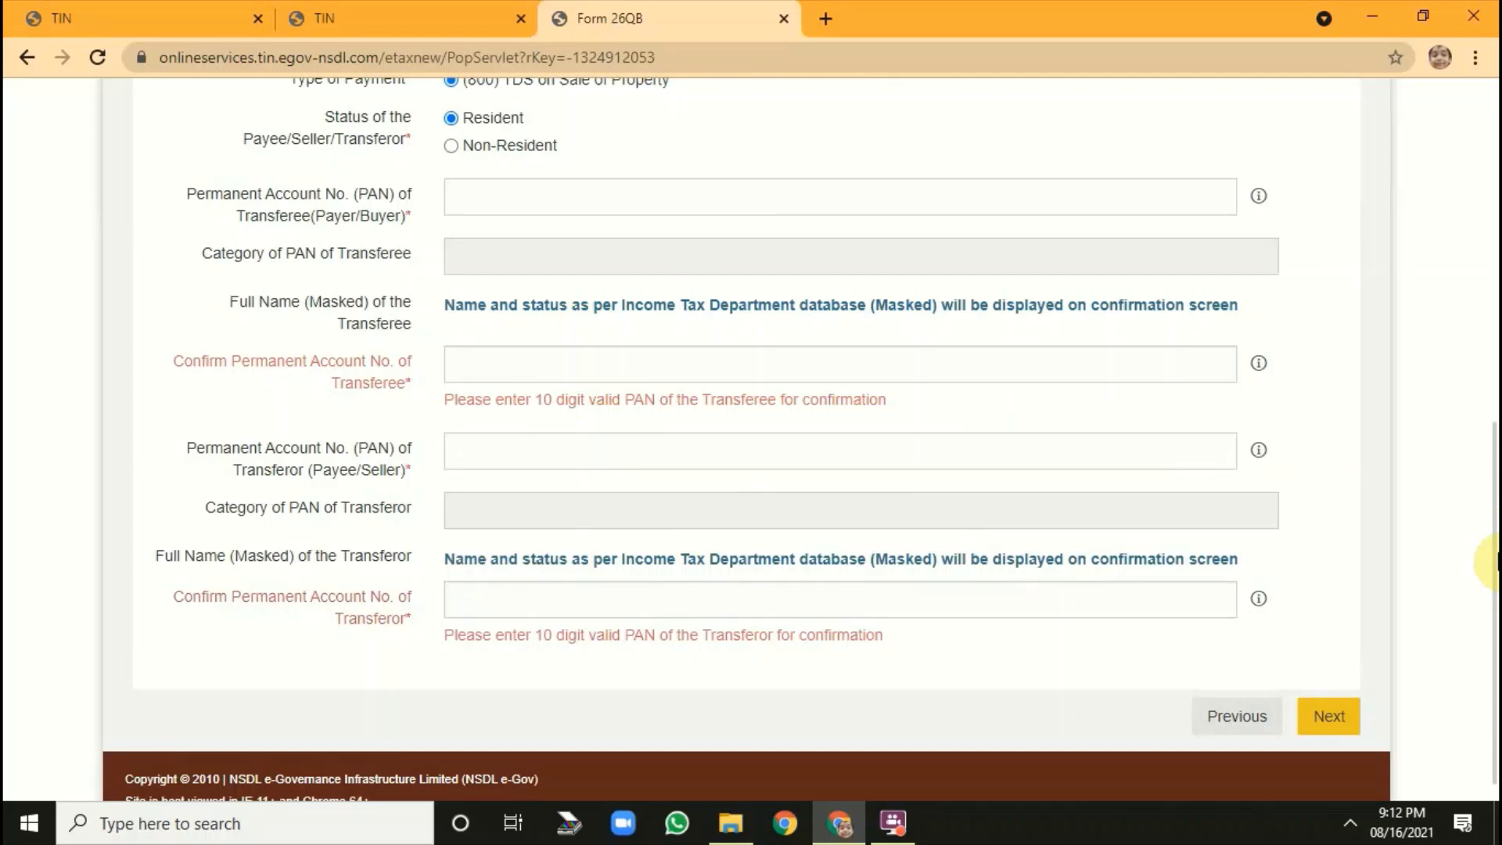
click(1330, 717)
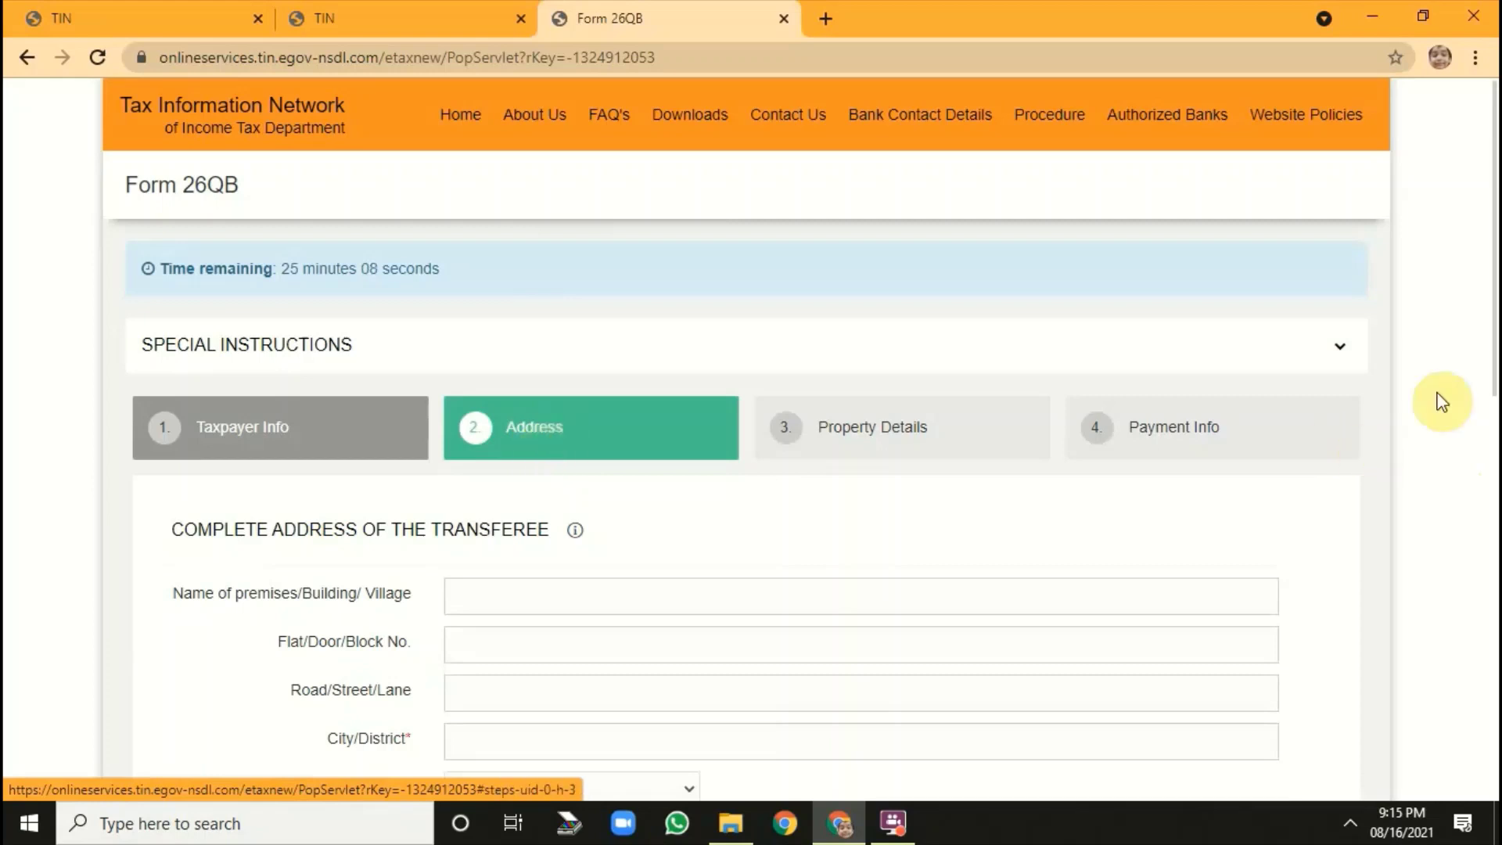
Step: Review the transferee and transferor address fields and move on to the Property Details section
scroll(1494, 402, down, 1)
scroll(1493, 402, down, 2)
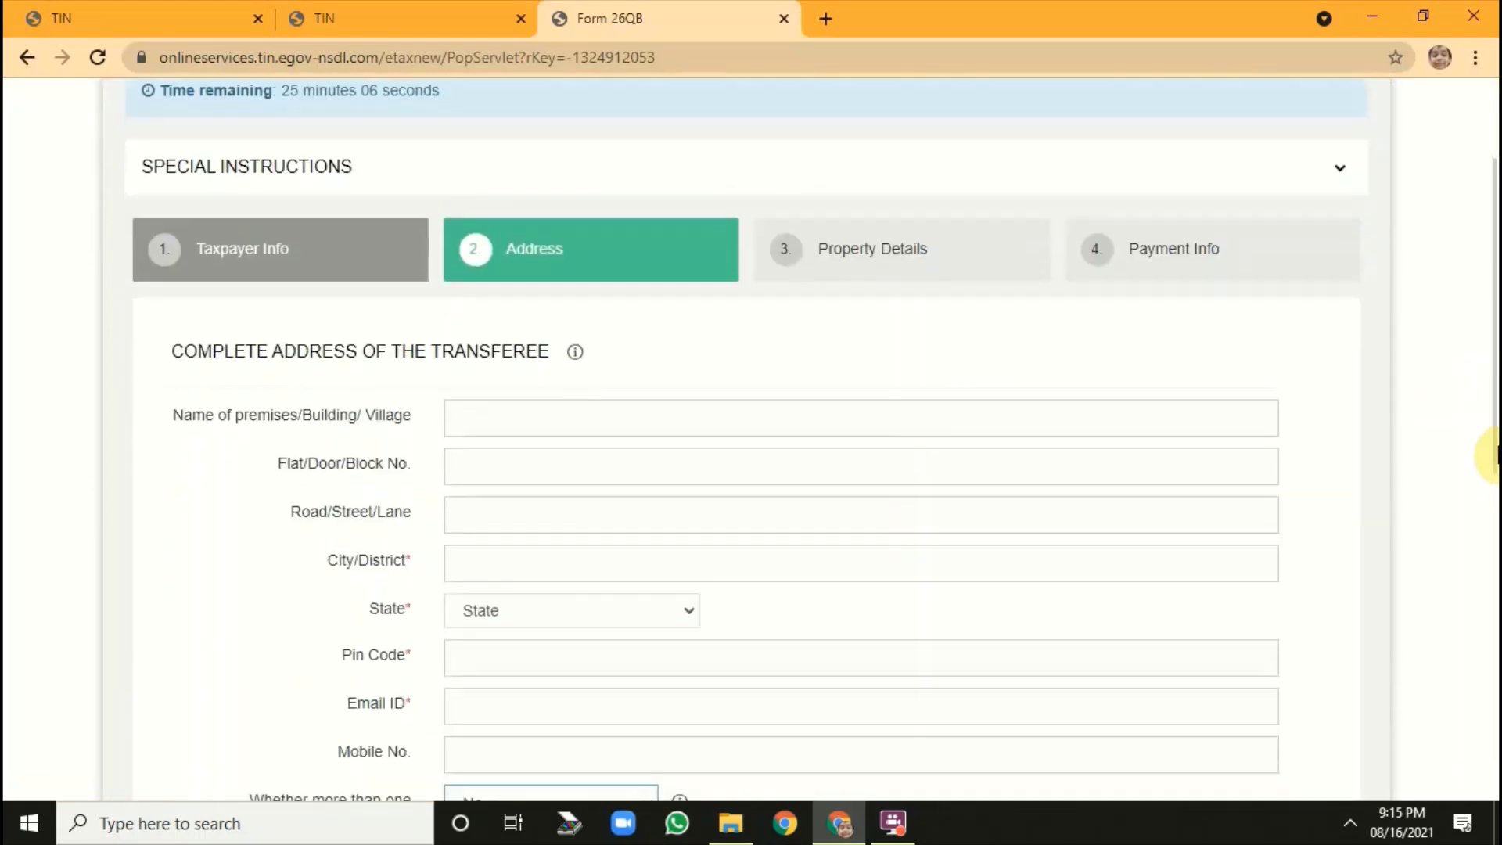
scroll(1494, 452, down, 3)
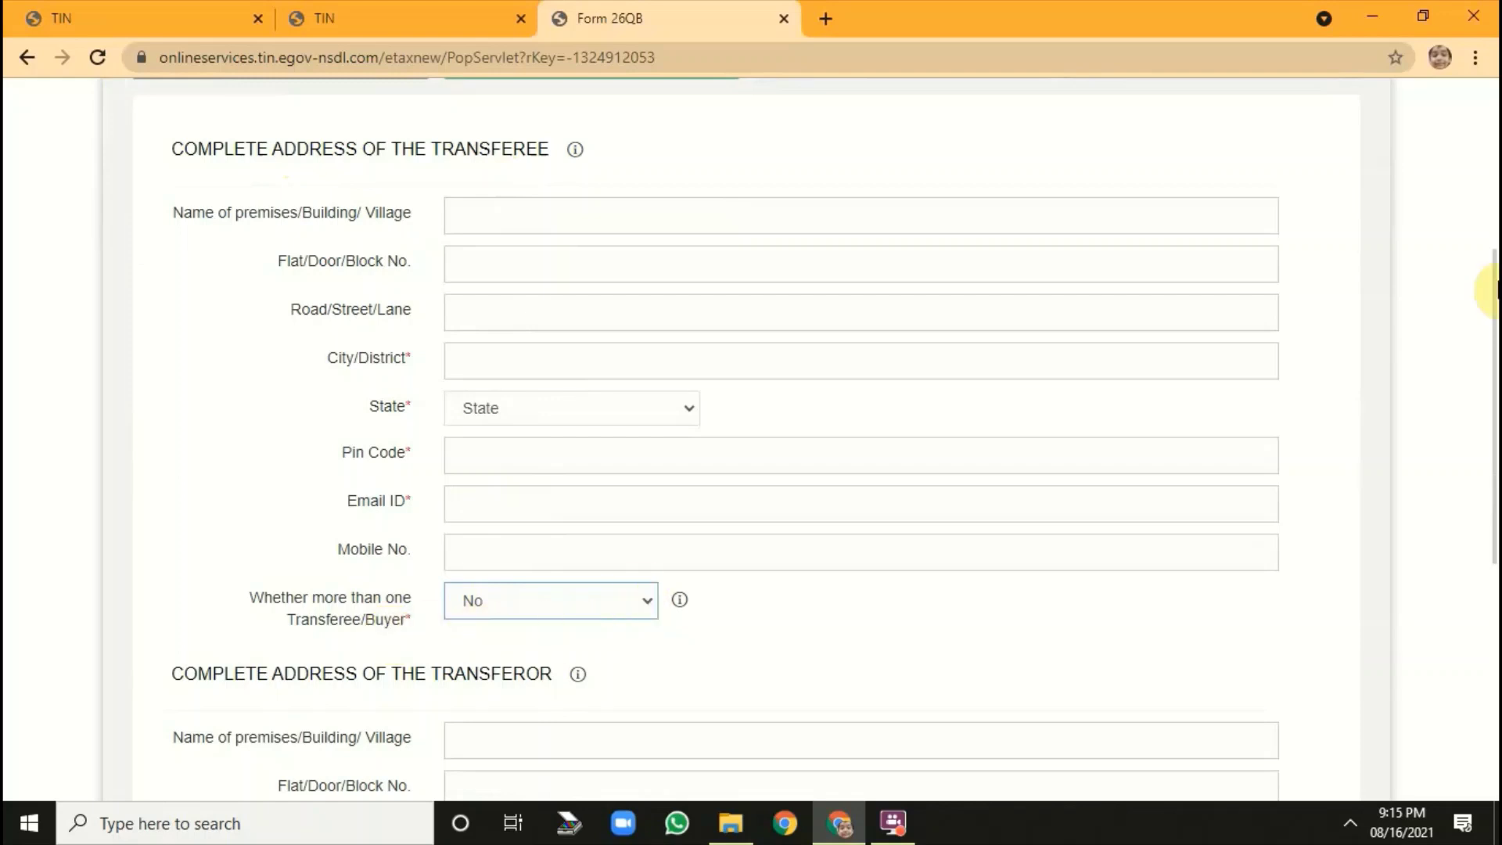
drag(1486, 283, 1490, 498)
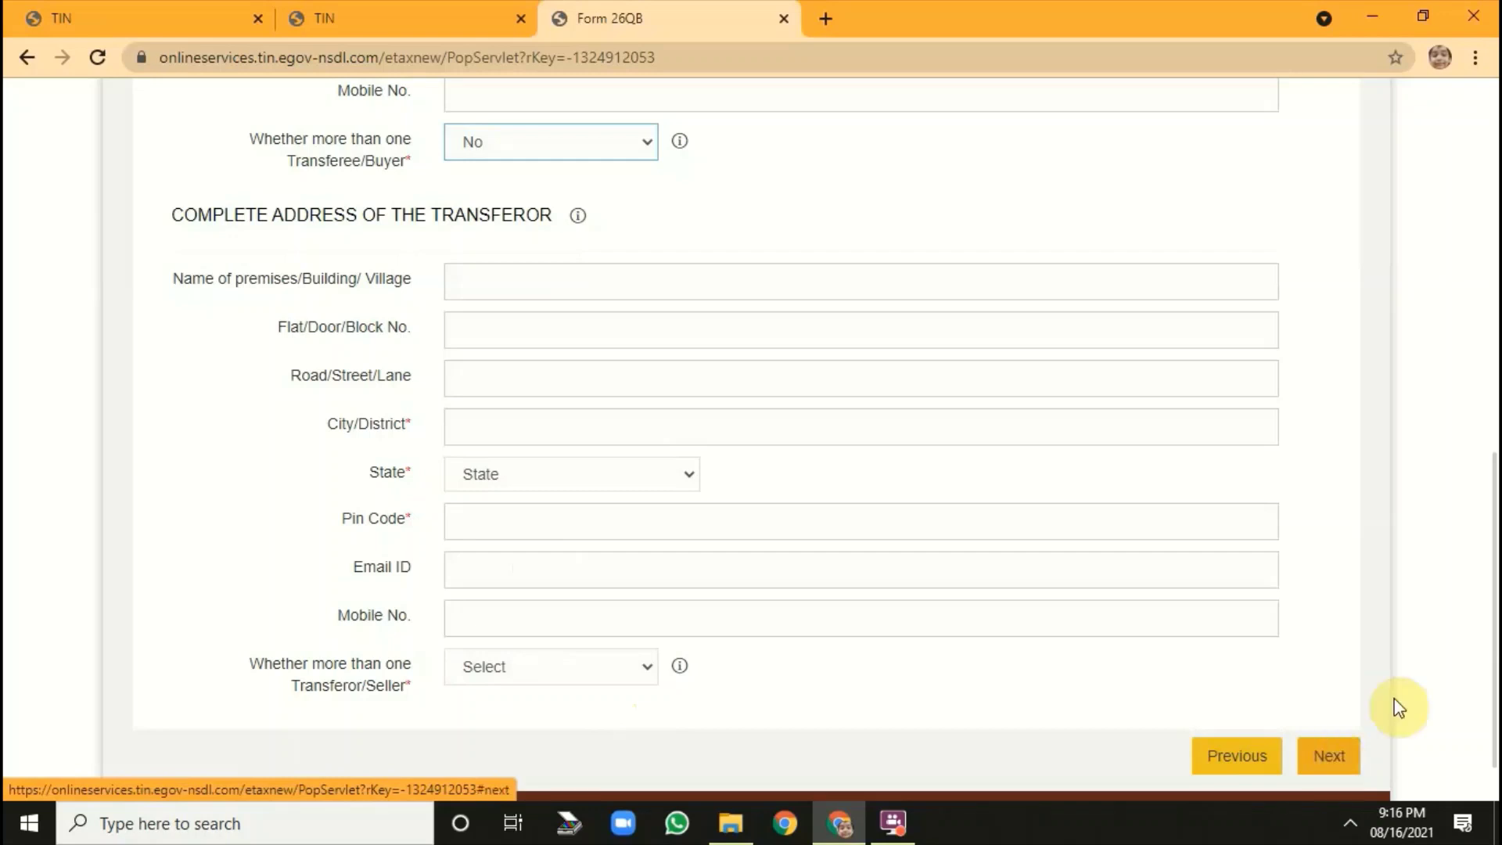
drag(1494, 638, 1495, 270)
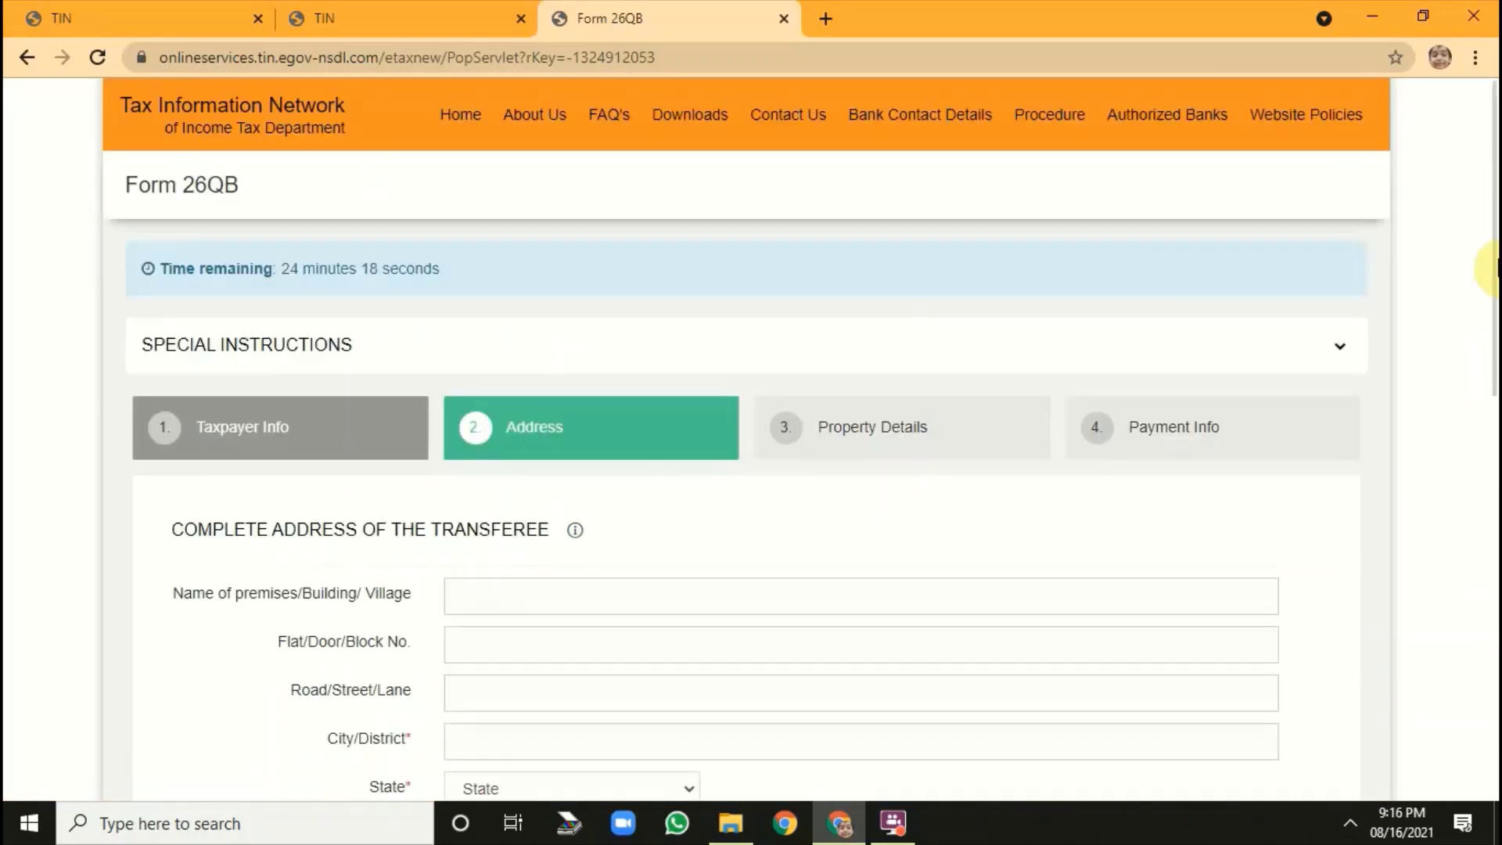
click(931, 434)
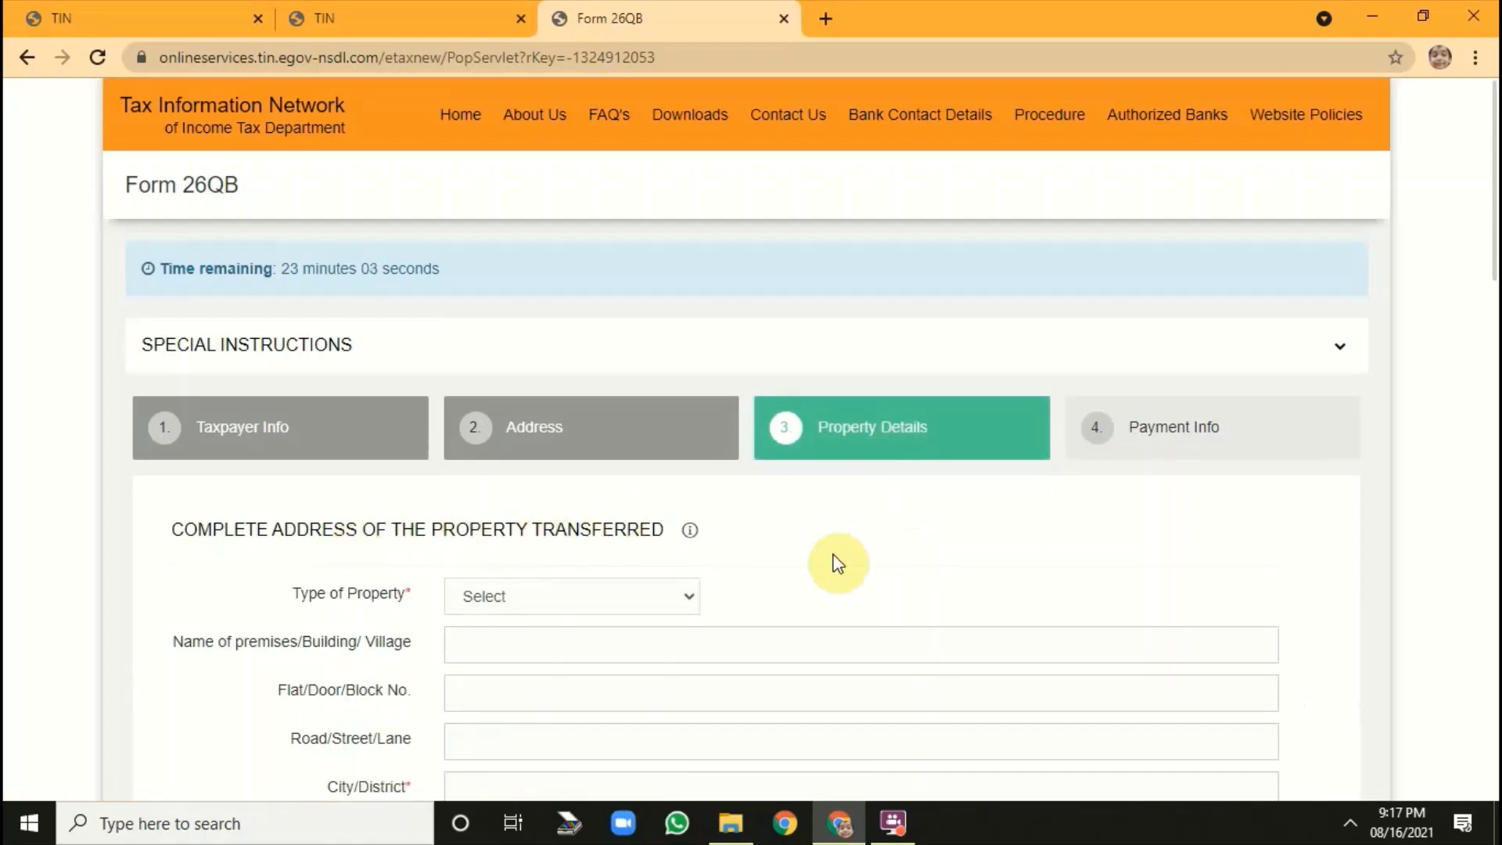
Step: Set the type of the transferred property to Land and its city/district to Mumbai
drag(1494, 252, 1493, 348)
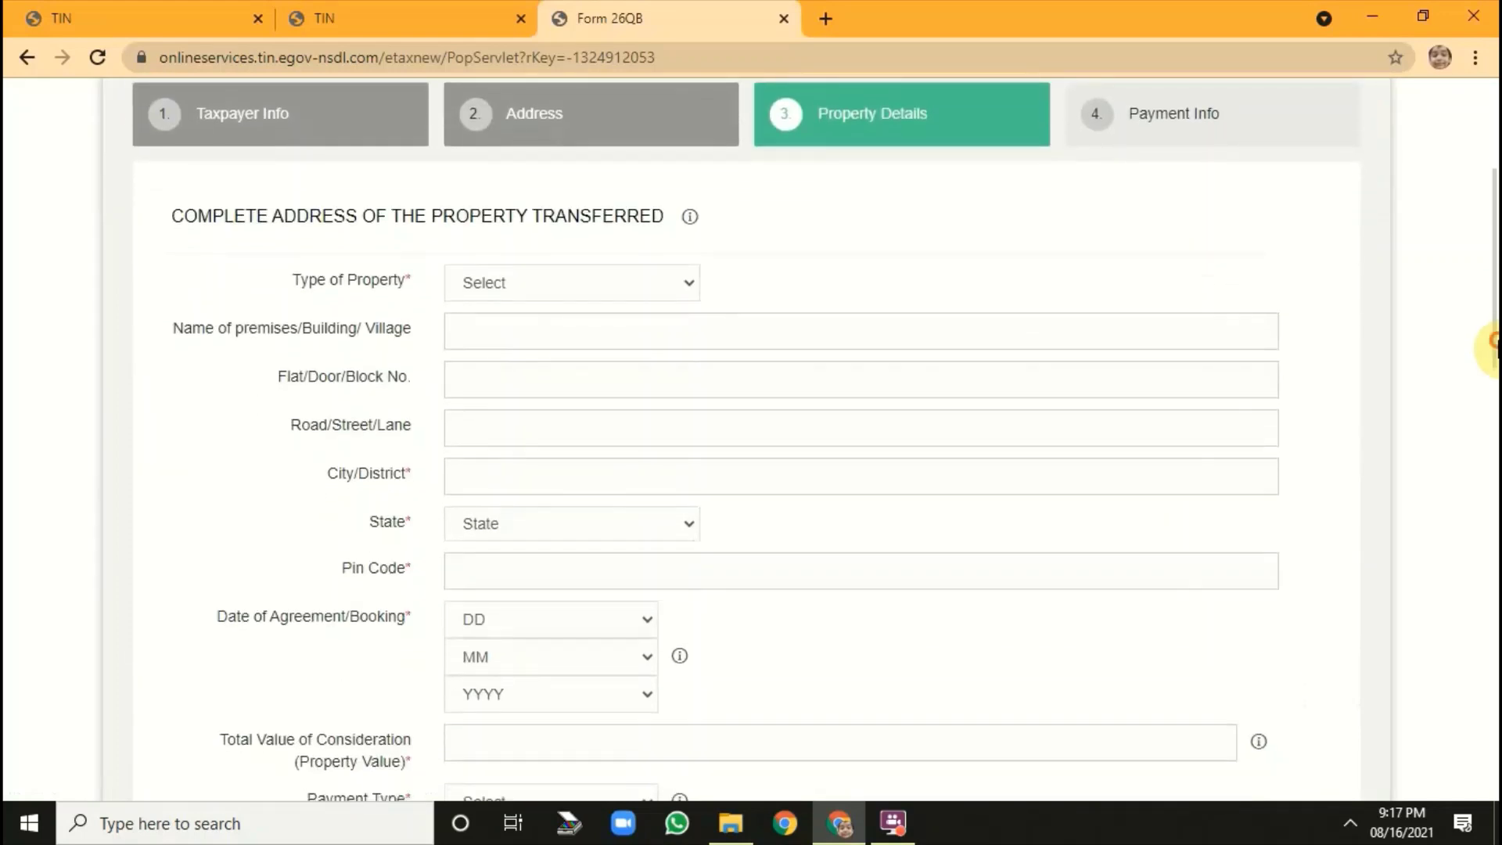
click(688, 289)
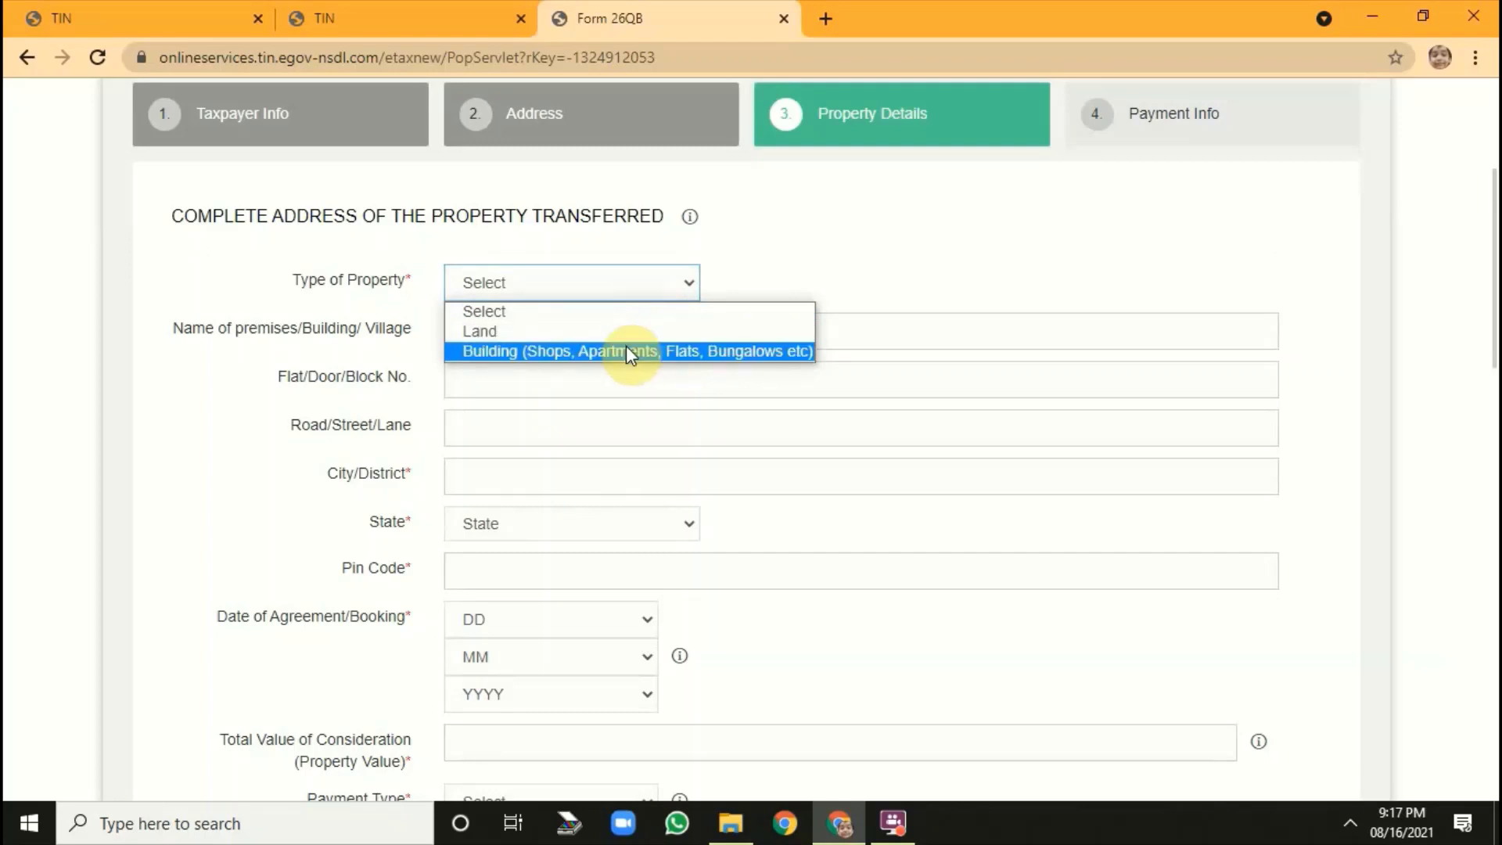
click(528, 333)
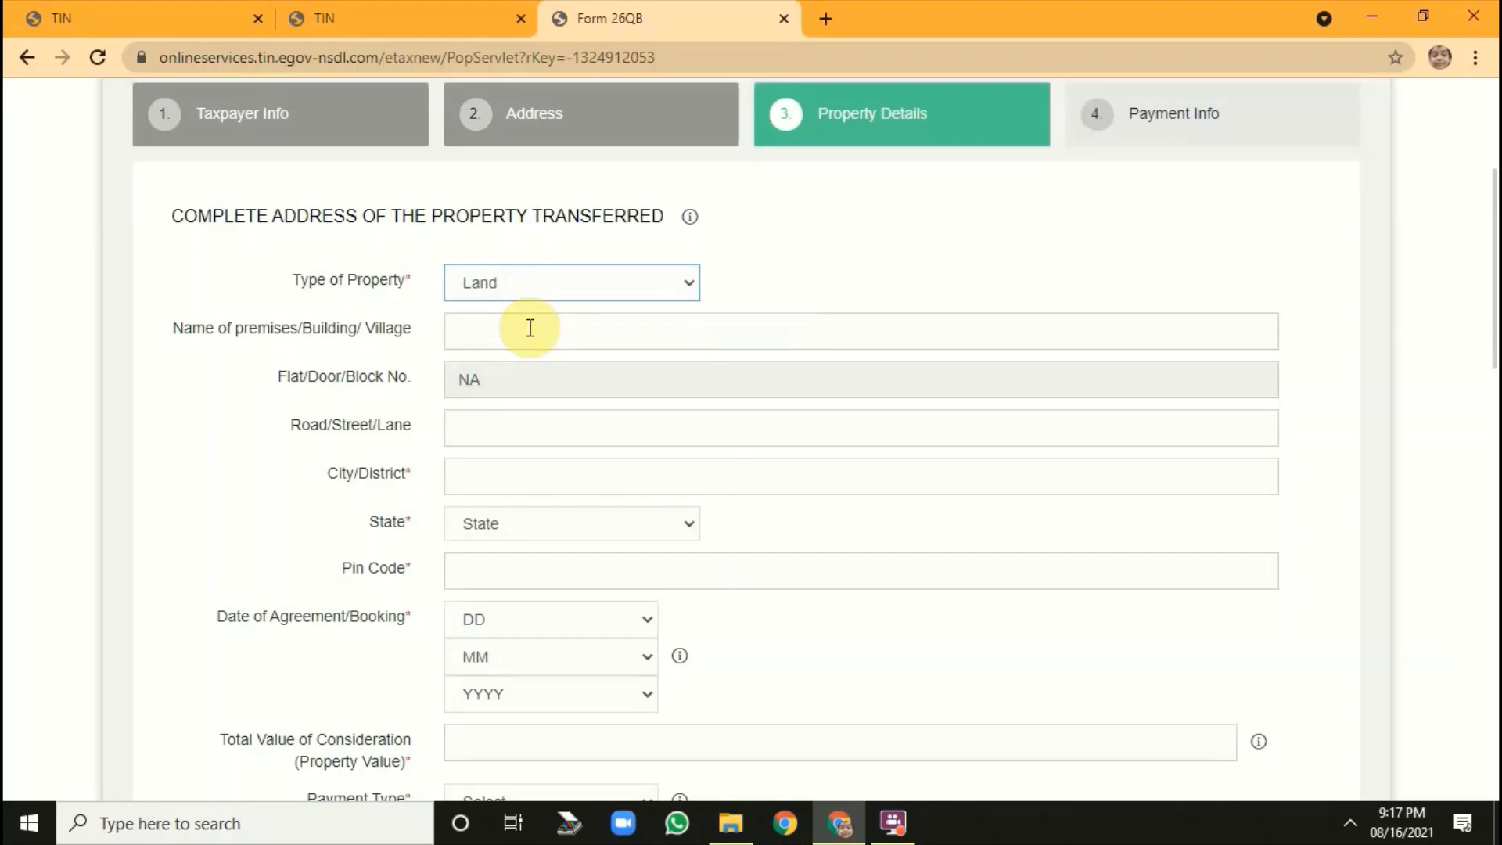
click(529, 483)
text(Mumbai)
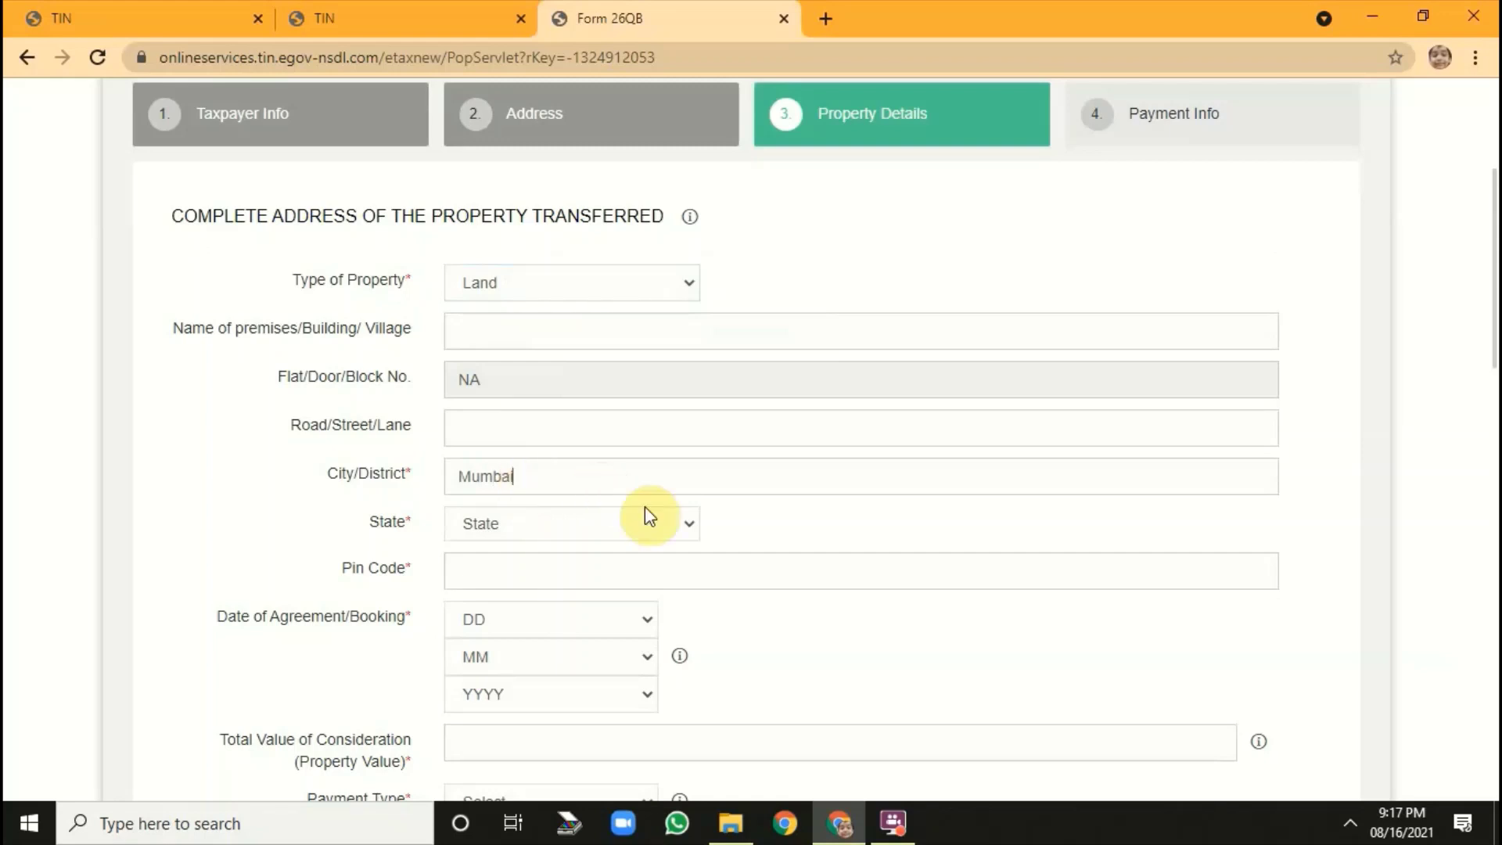
Step: Set the property's state to MAHARASHTRA and enter its postal pin code
click(687, 523)
scroll(663, 481, down, 1)
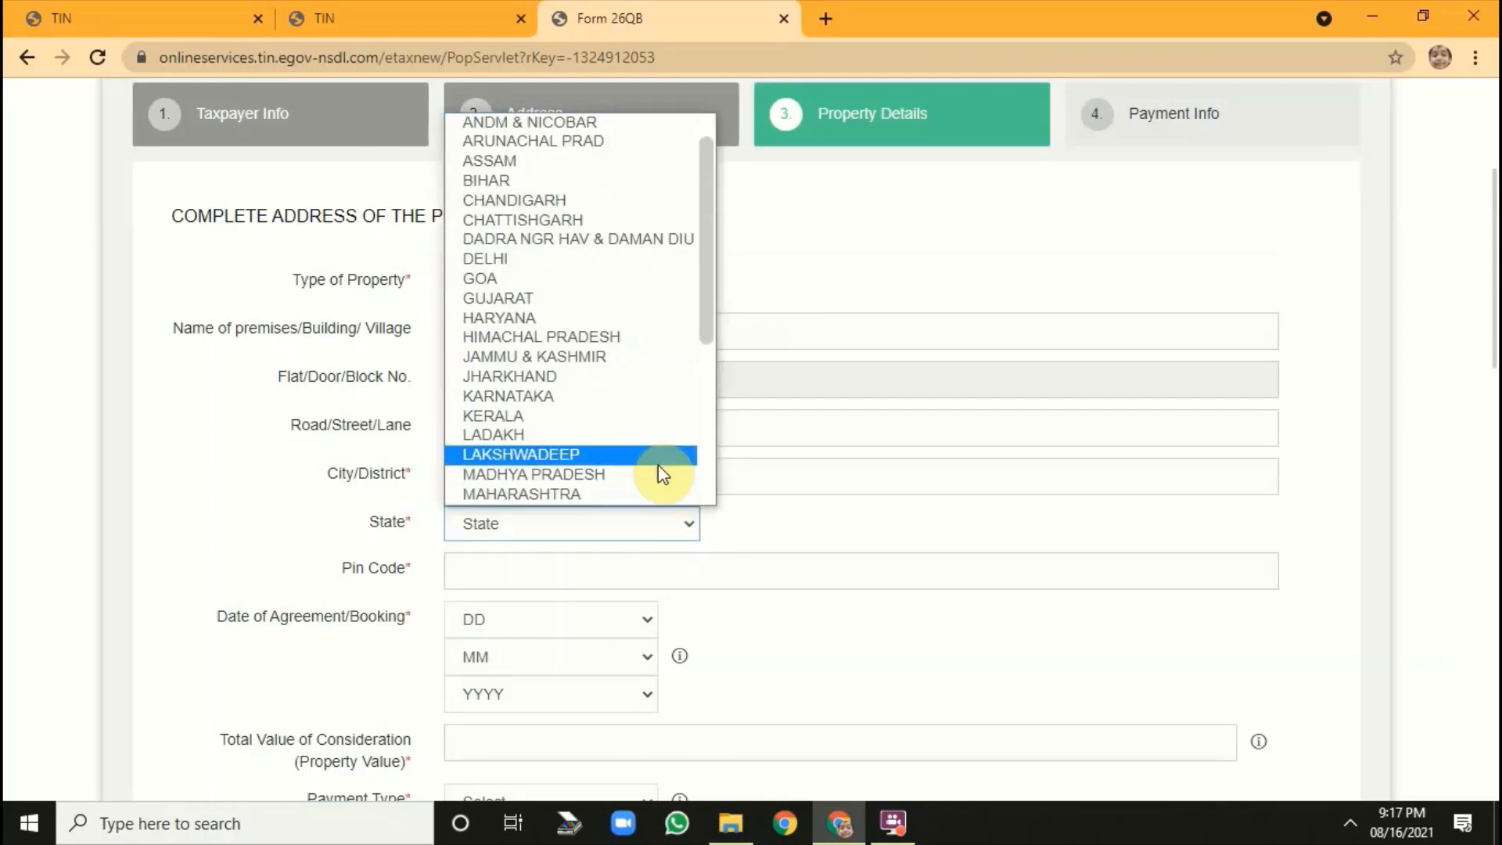
key(Down)
key(Down)
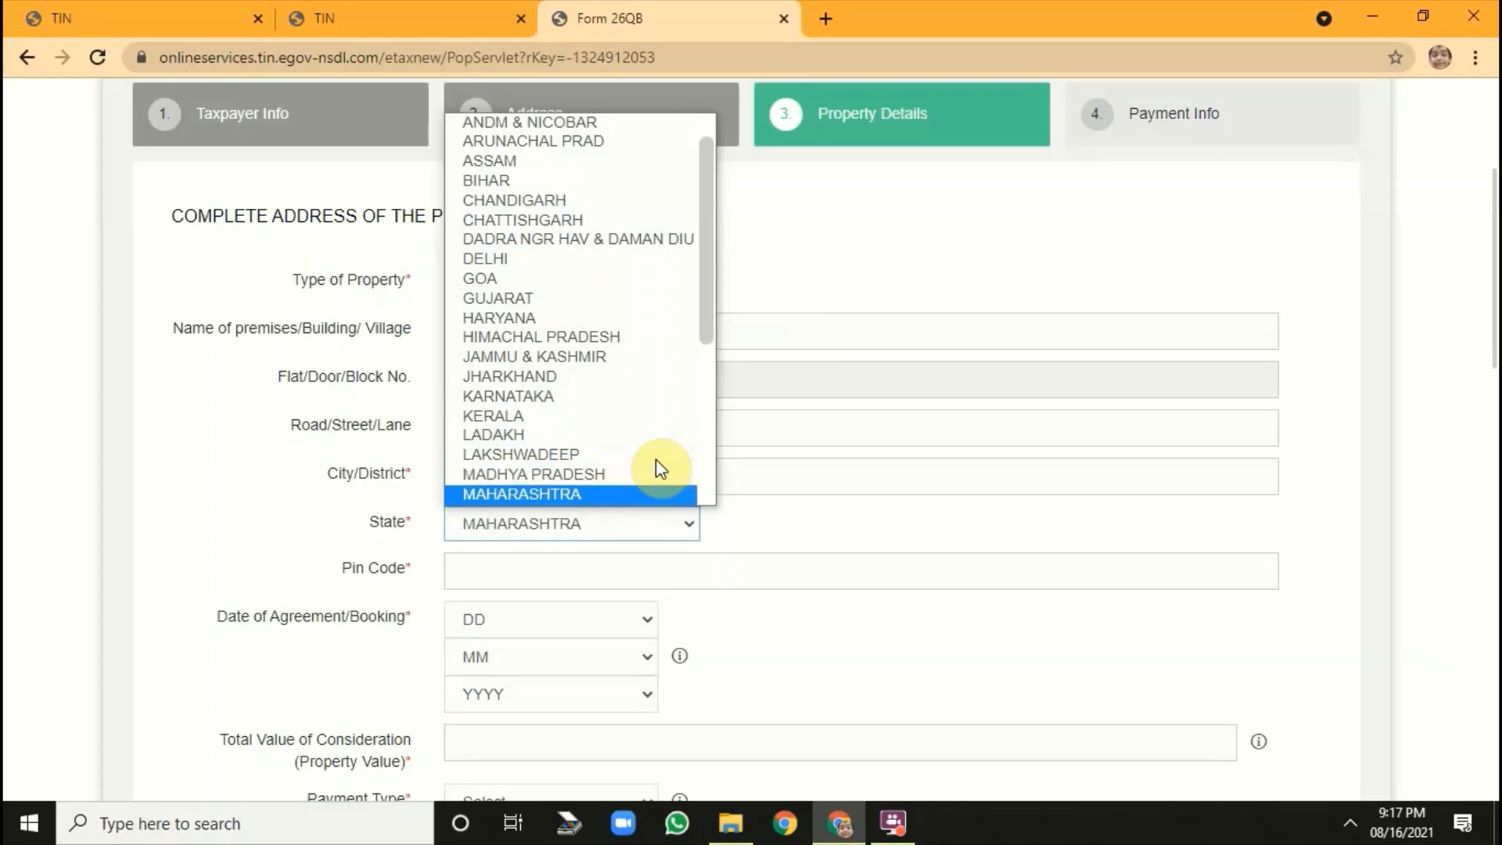
key(Return)
click(639, 564)
text(457001)
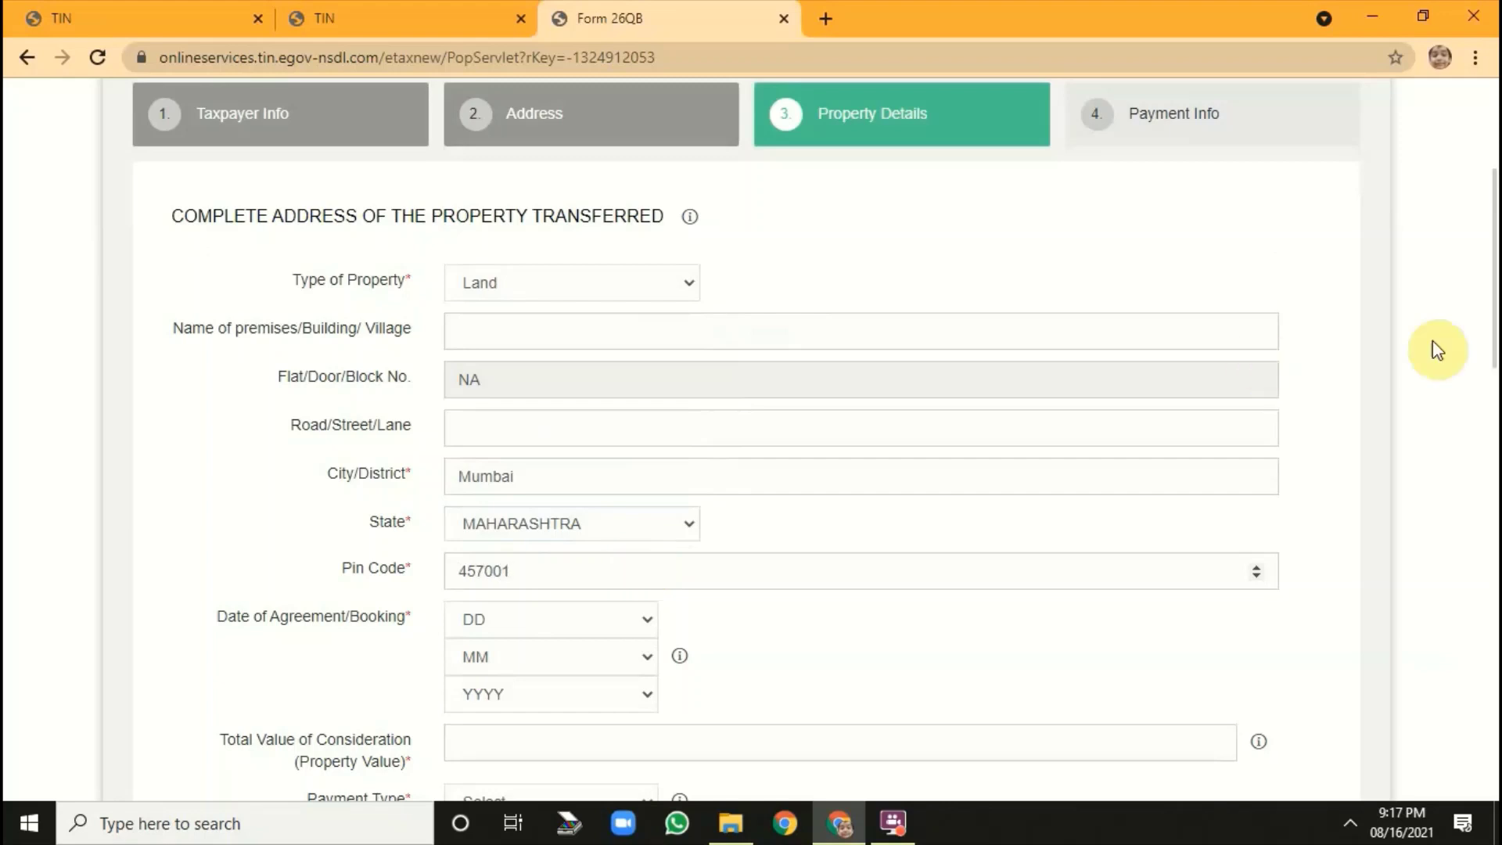
Step: Set the Date of Agreement/Booking of the property to 13 May 2021
scroll(1491, 336, down, 1)
drag(1491, 337, 1494, 444)
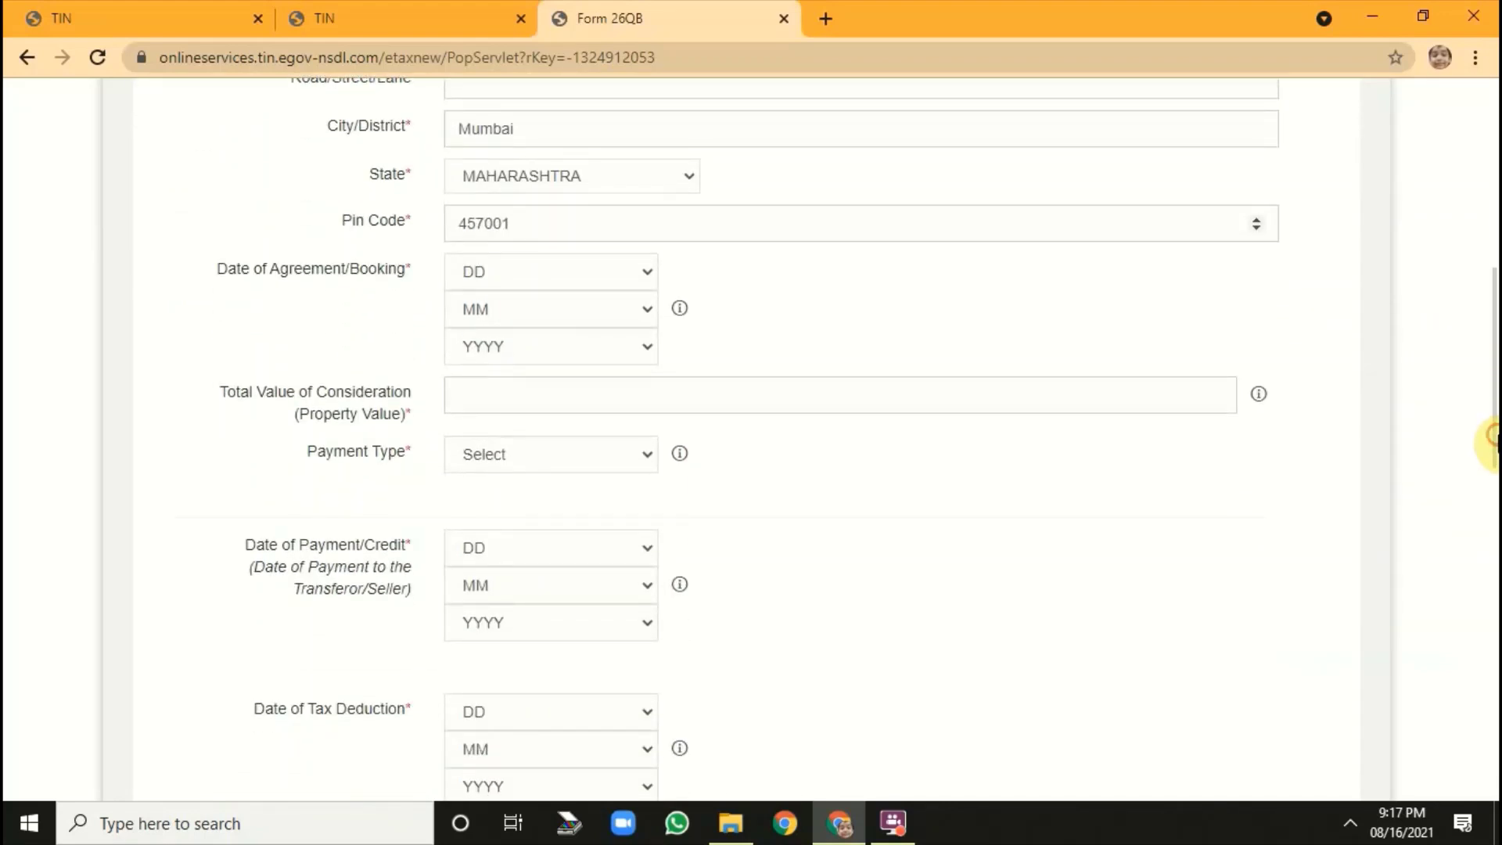
click(648, 275)
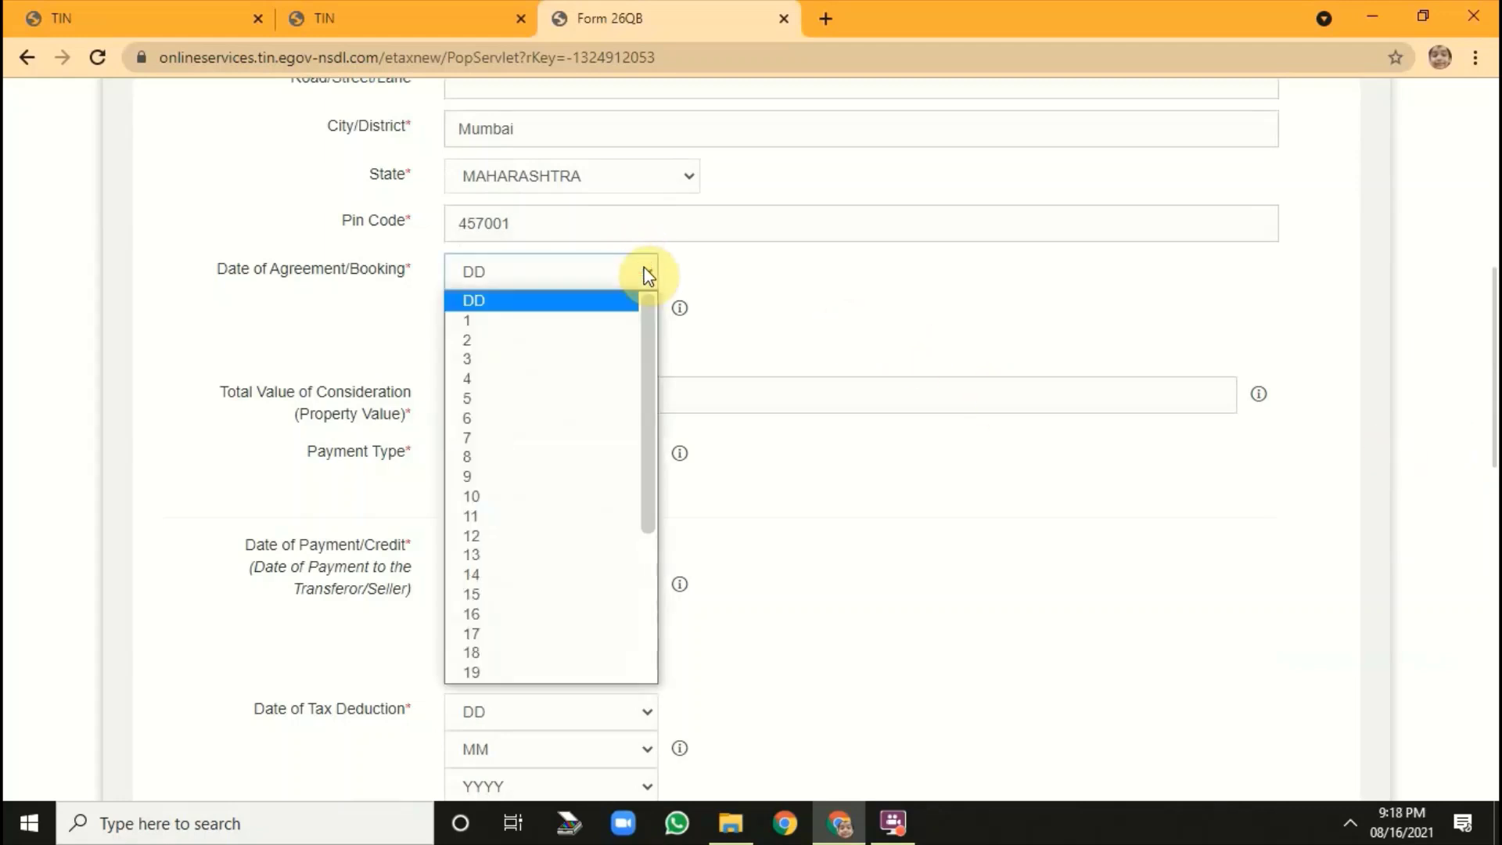
click(485, 555)
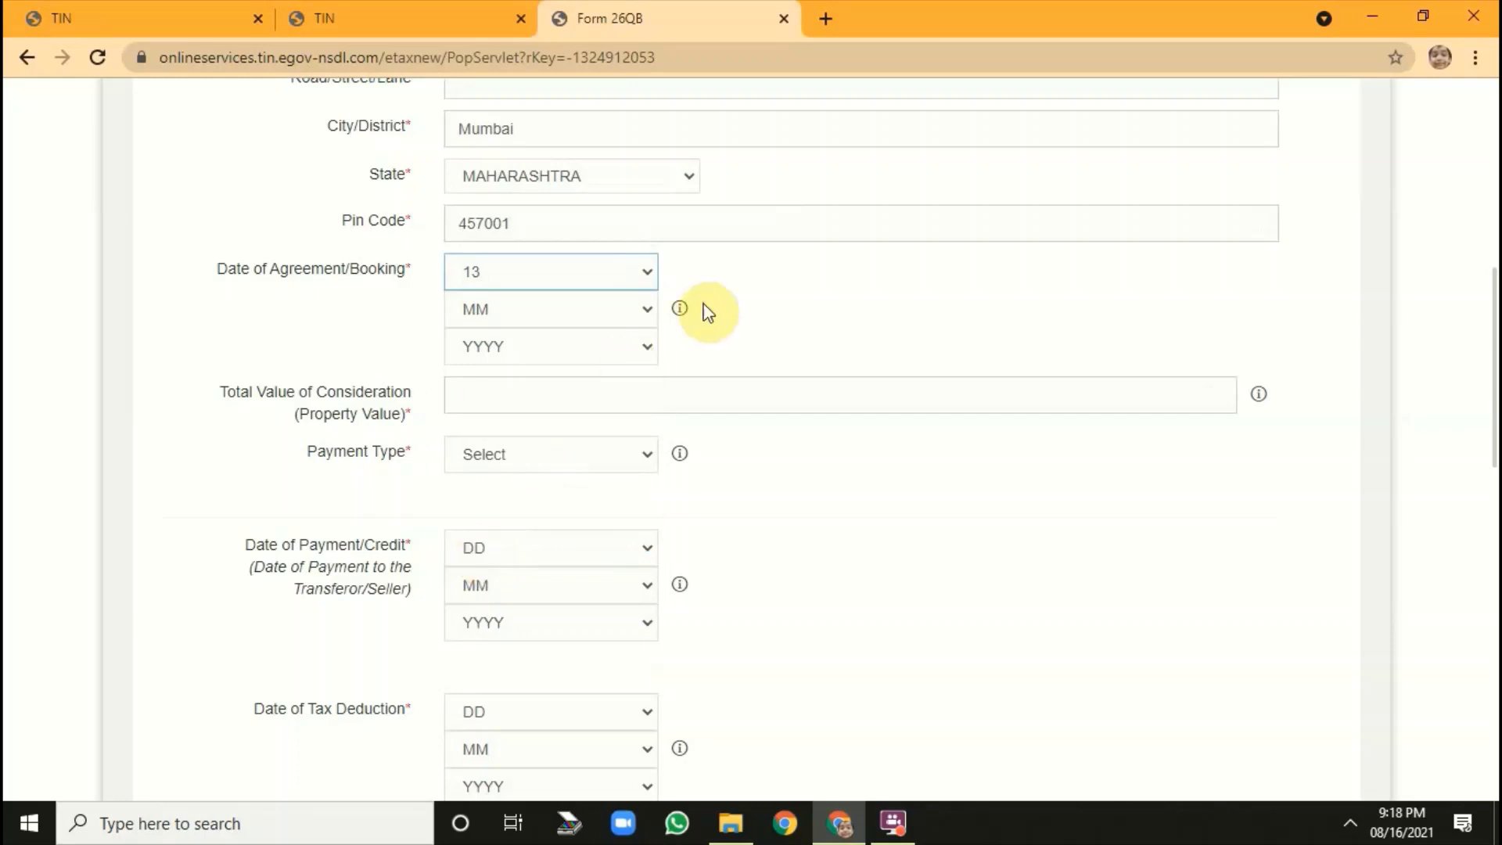
click(646, 310)
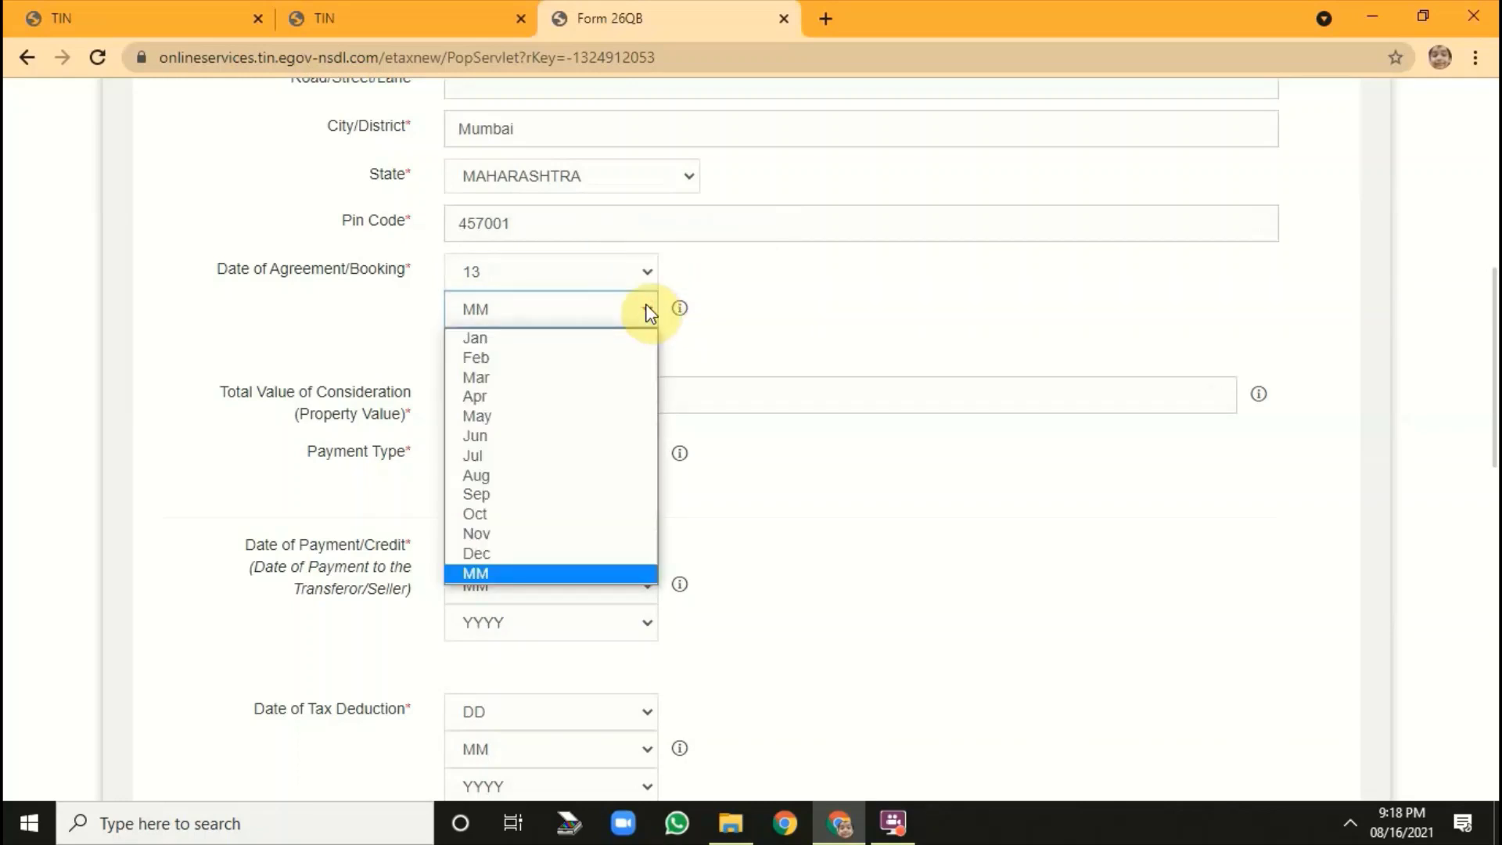
click(571, 416)
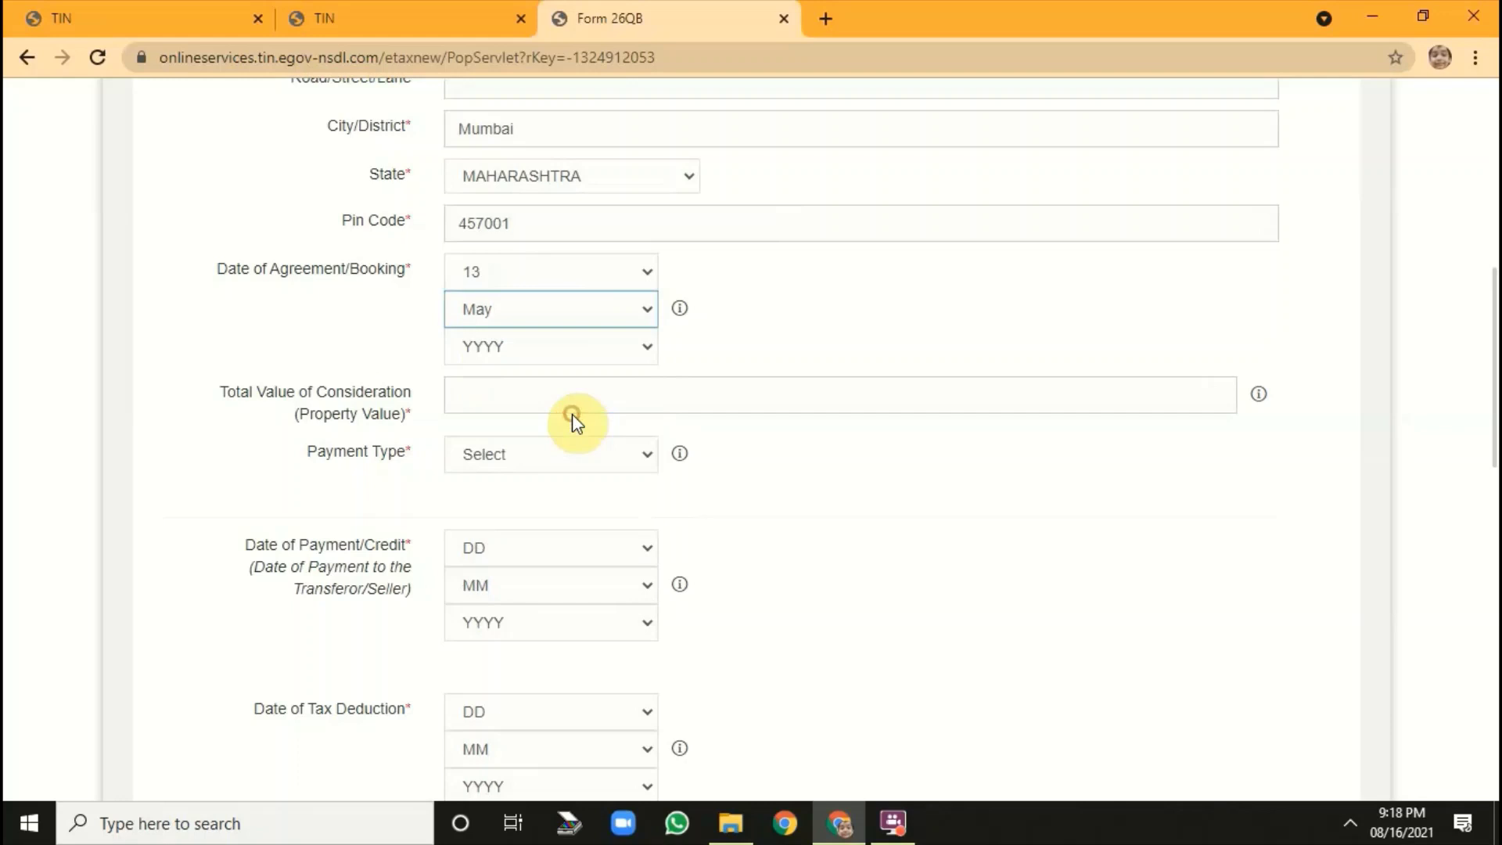
click(647, 349)
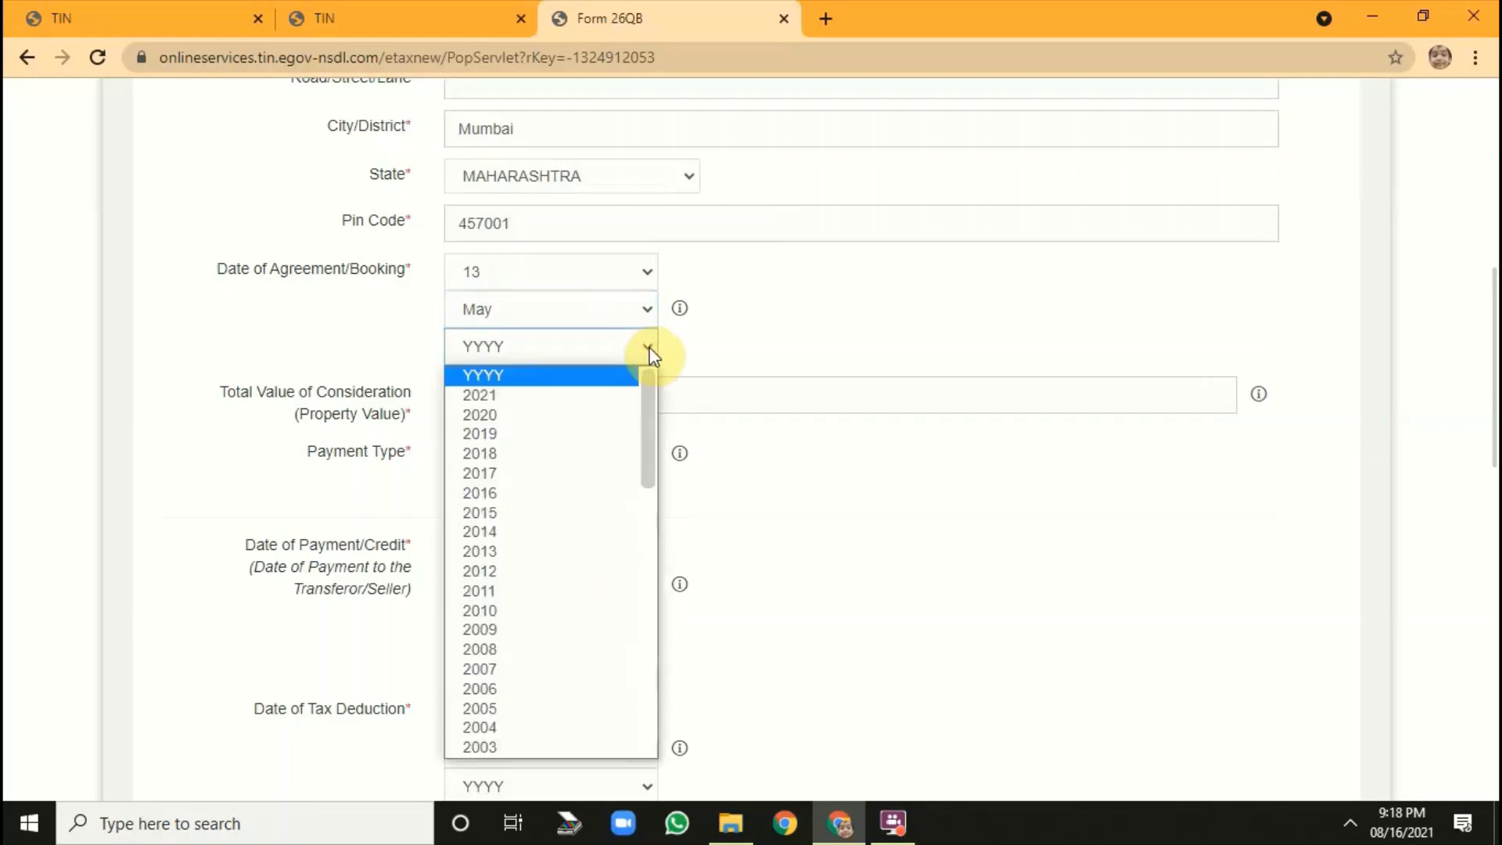
click(591, 400)
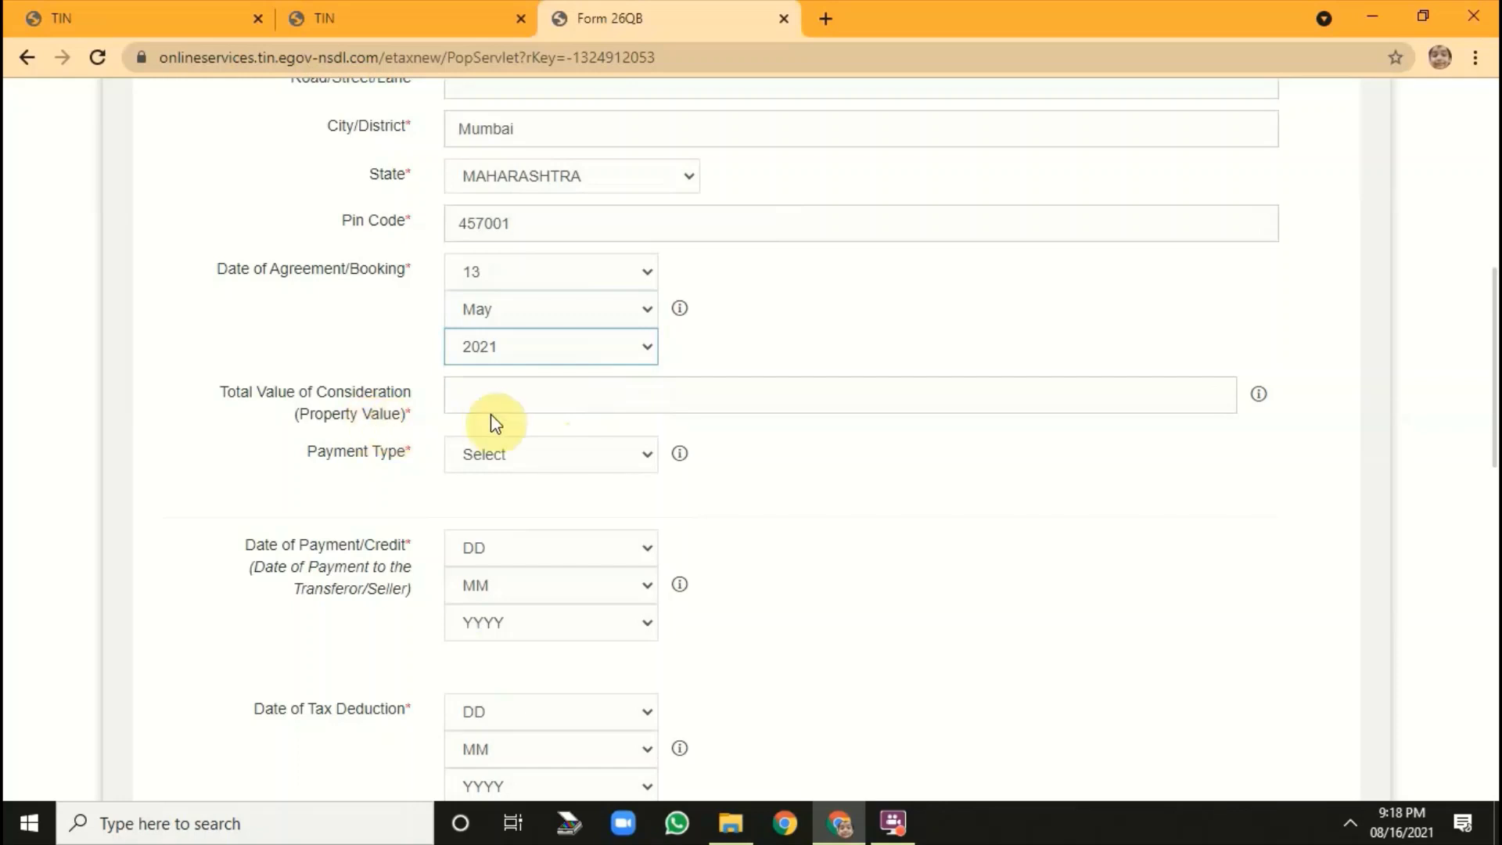
Step: Enter 6000000 as the Total Value of Consideration and choose Installment as the payment type
click(544, 405)
text(6000000)
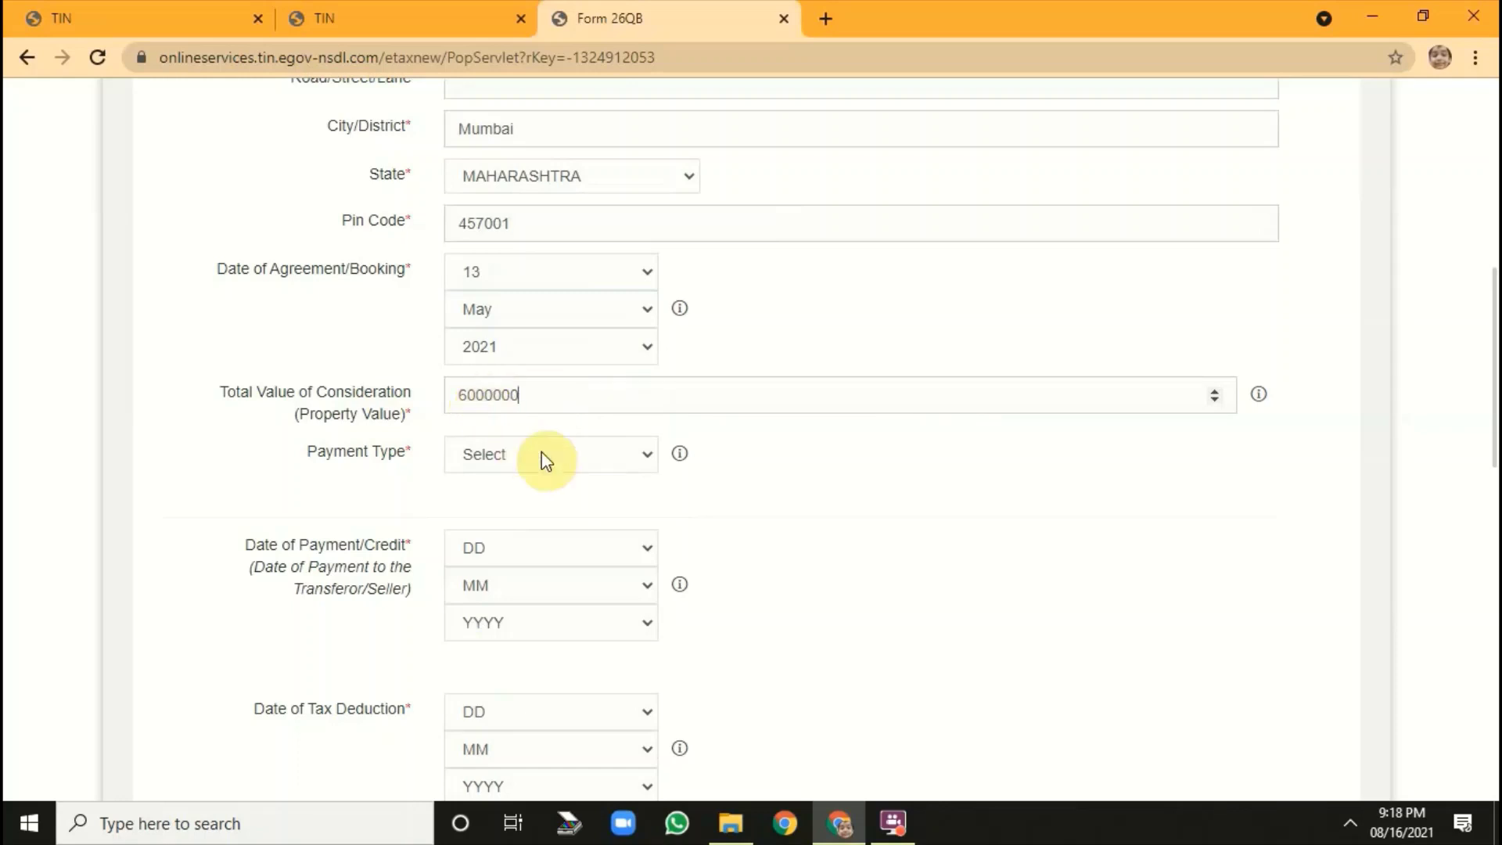
click(641, 461)
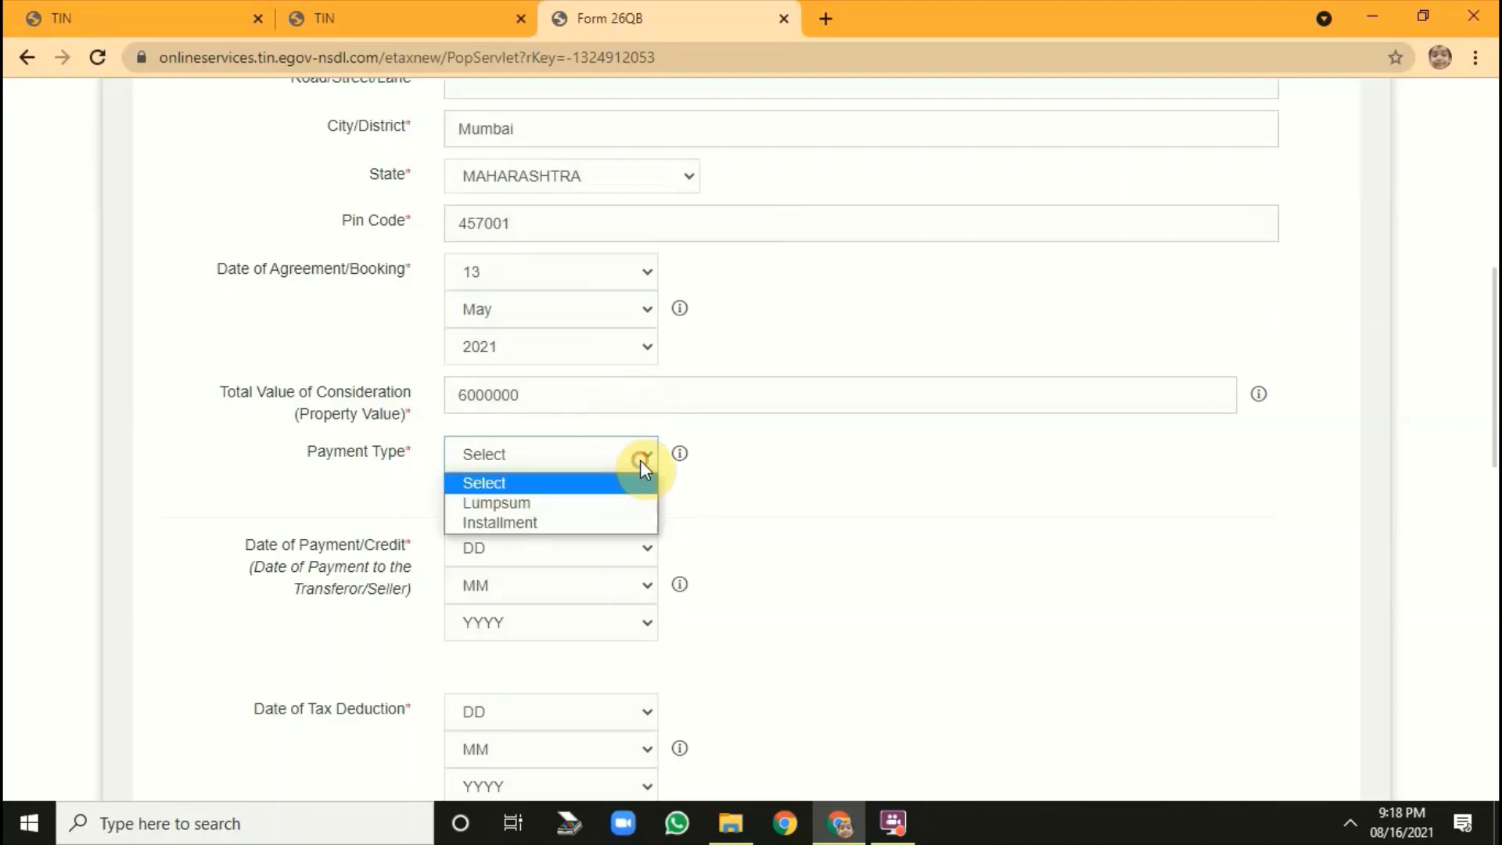
click(585, 521)
Step: Set the Date of Payment/Credit to the transferor/seller to 13 May 2021
drag(1494, 375, 1494, 462)
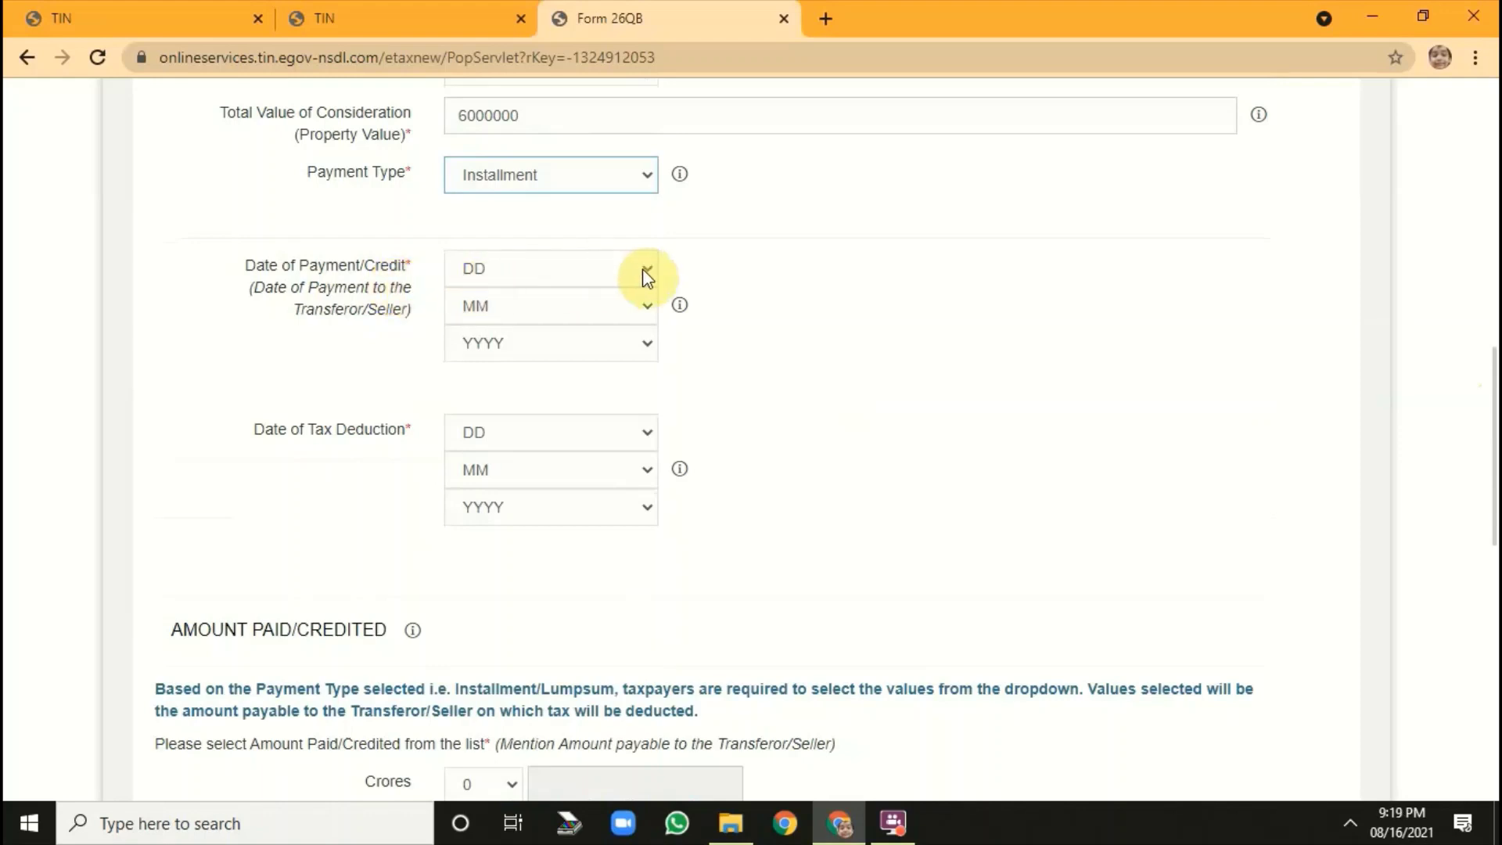
drag(1492, 438, 1492, 416)
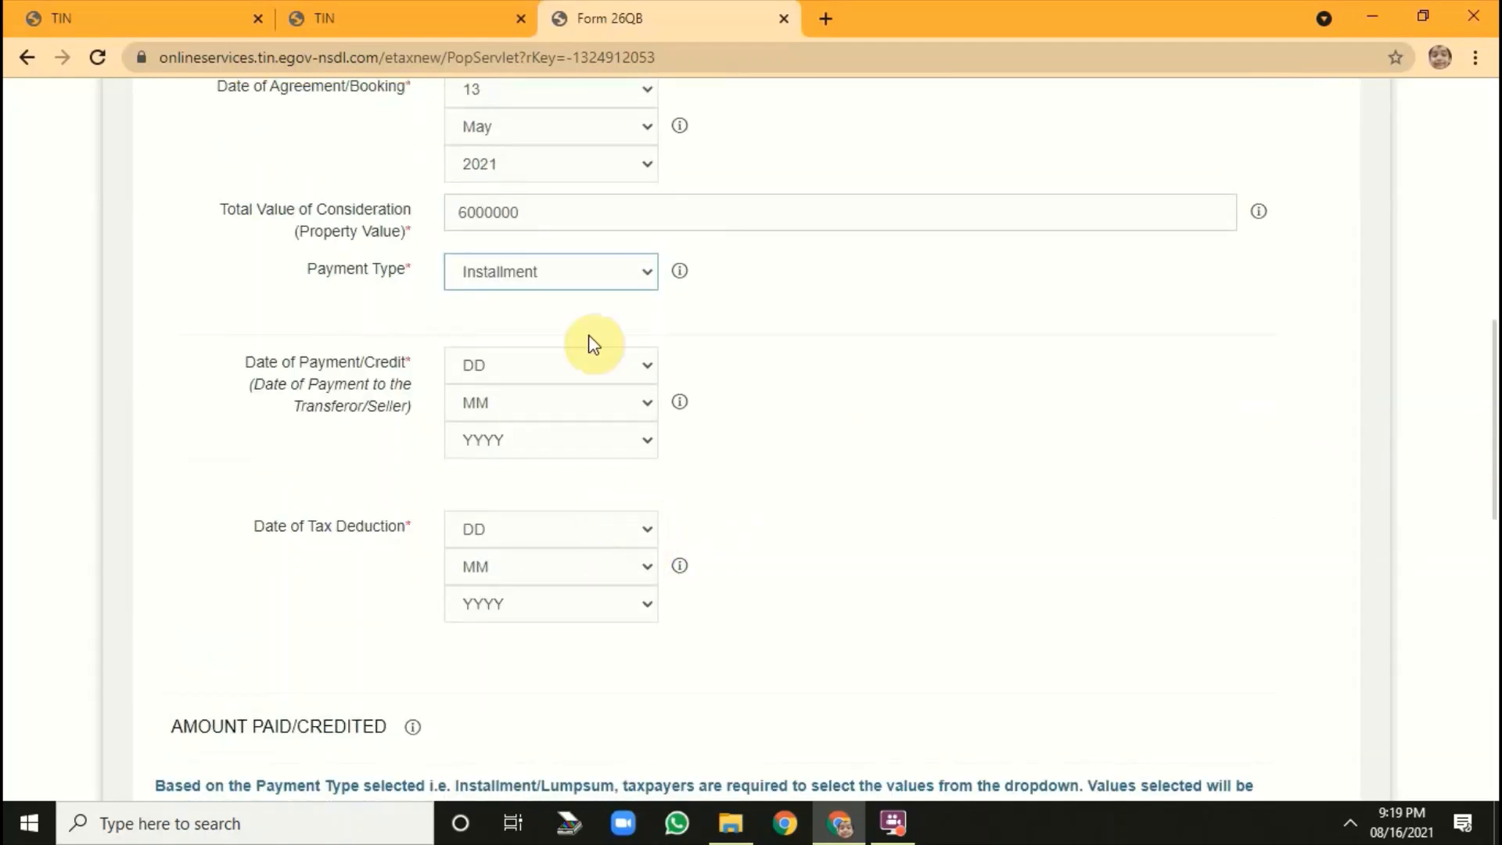
click(641, 363)
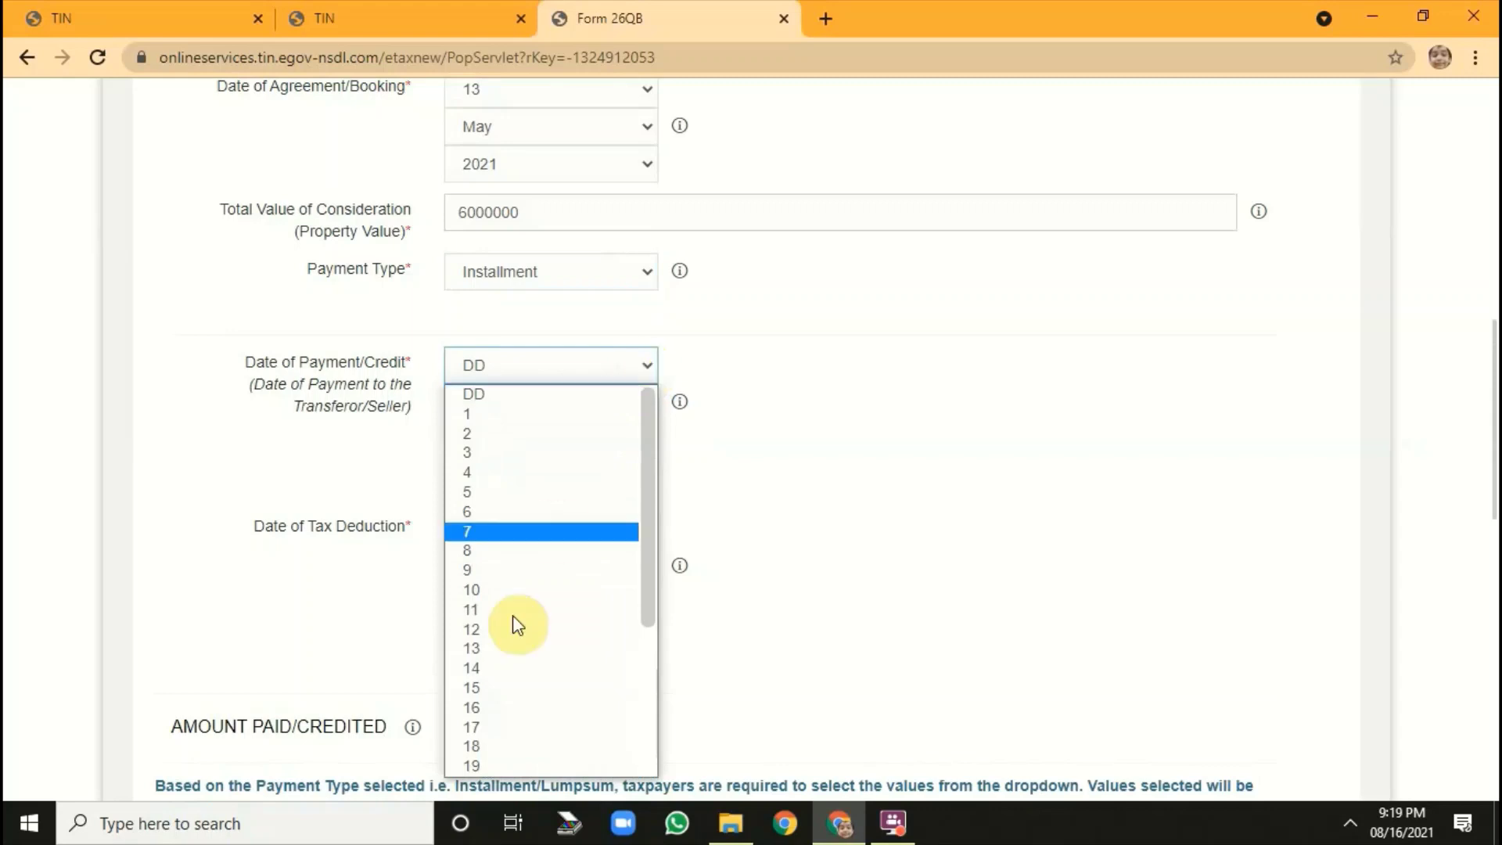
click(503, 649)
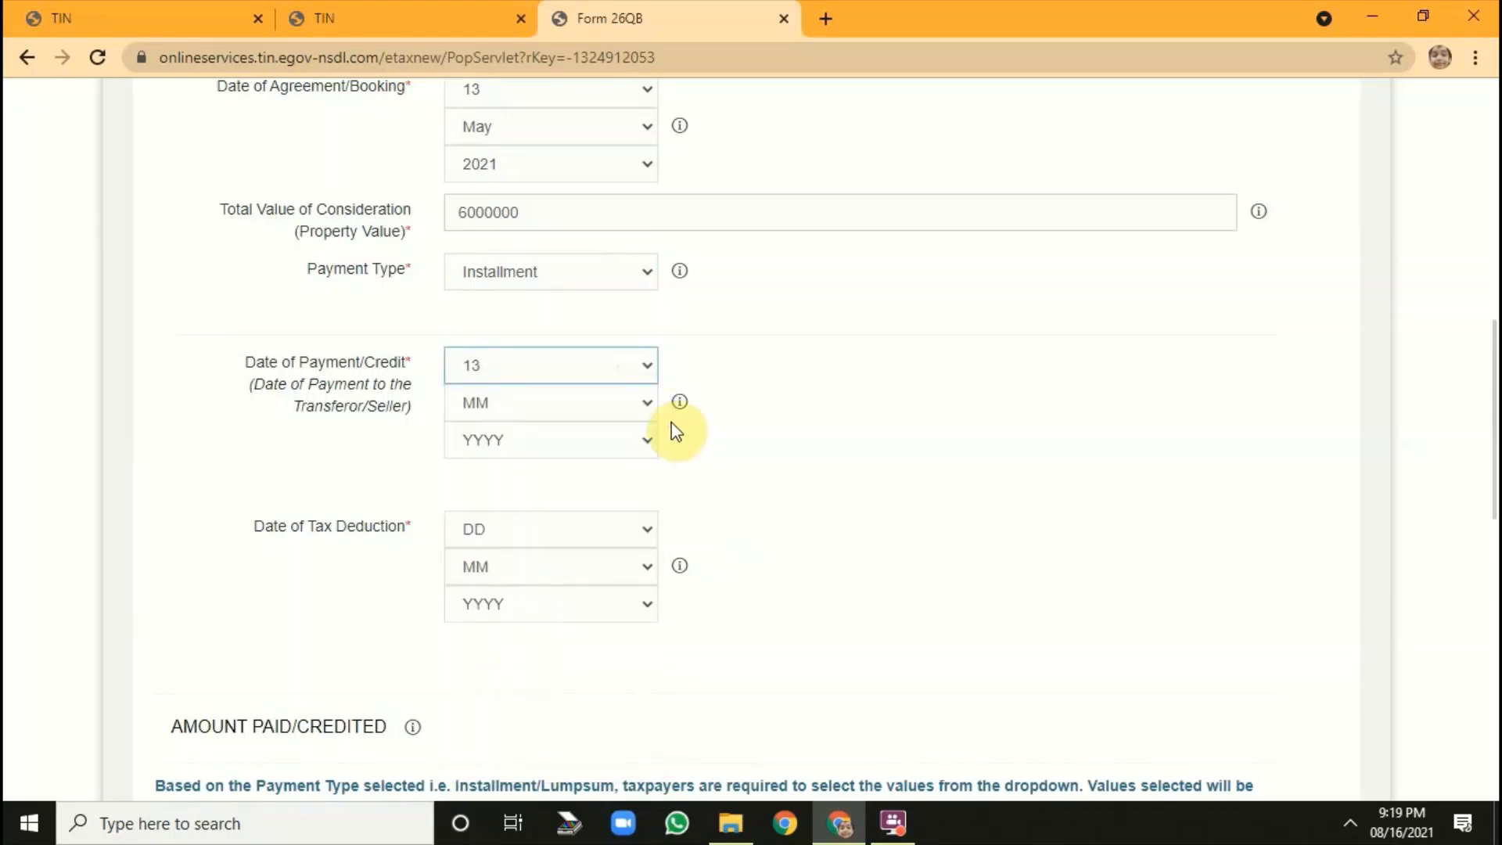
click(642, 402)
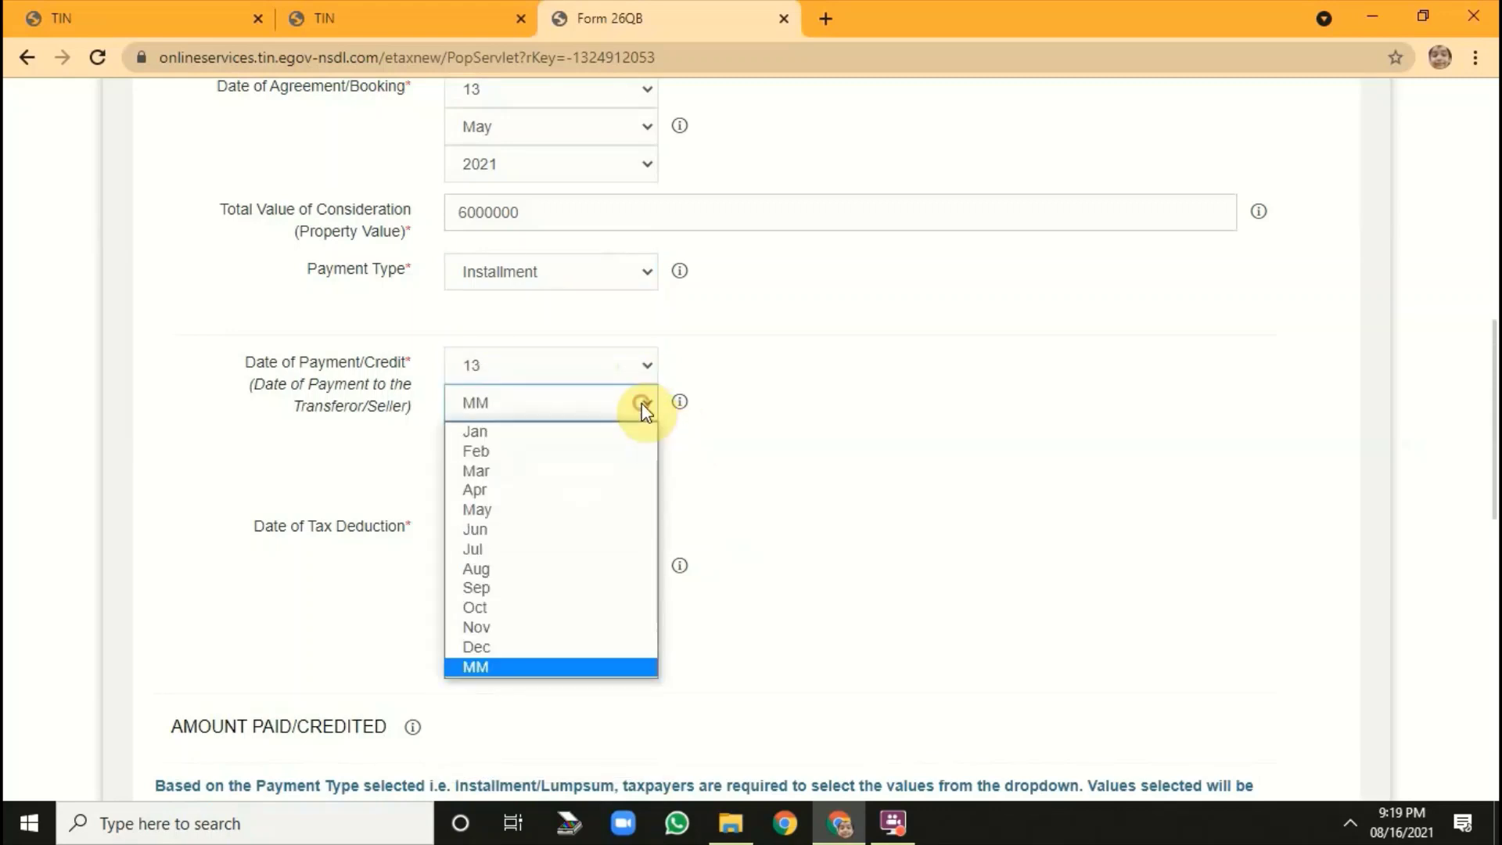
click(577, 504)
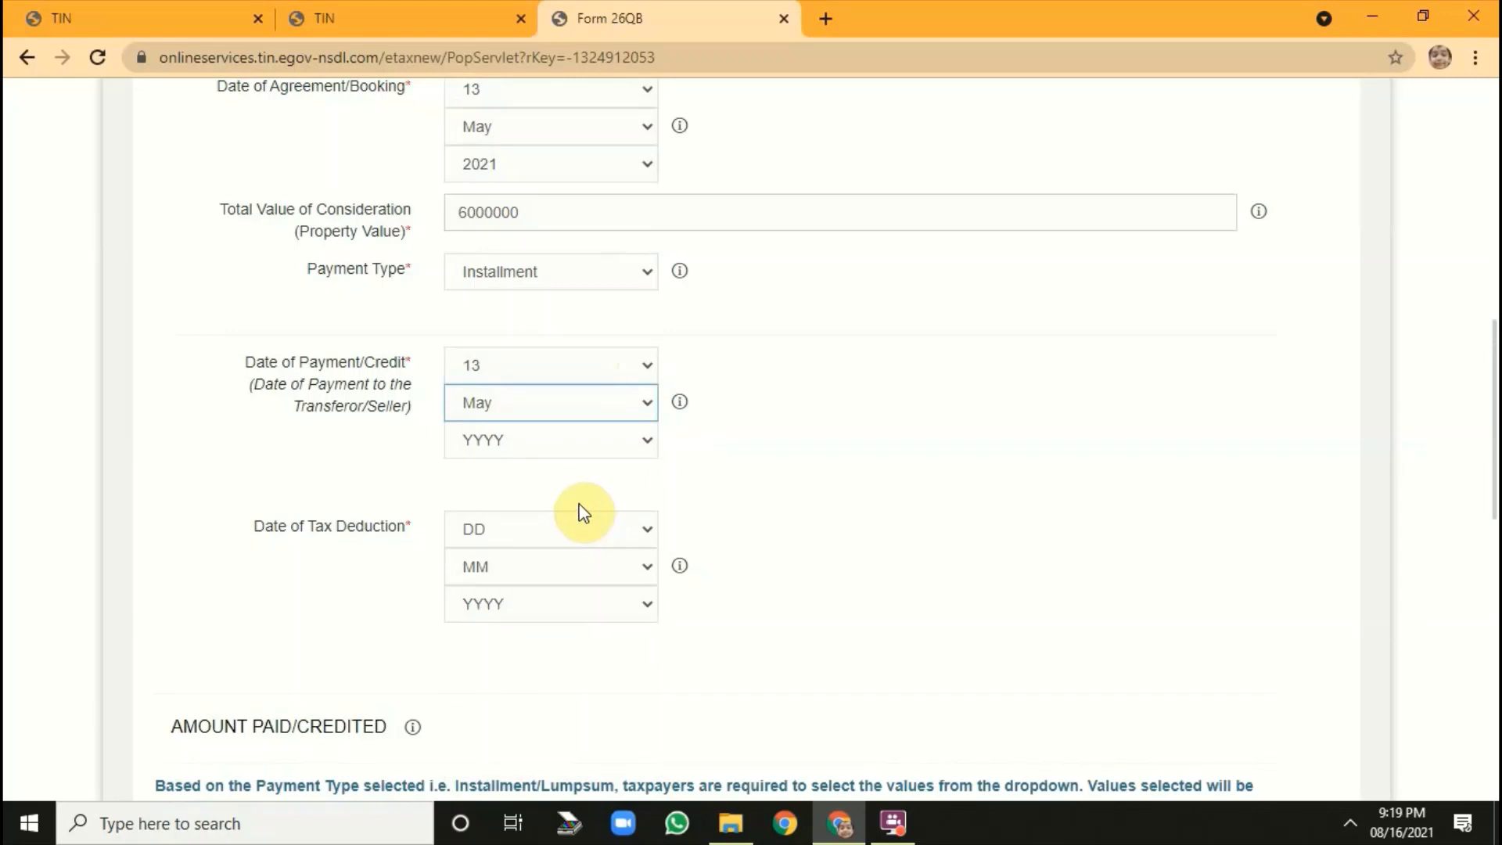
click(646, 440)
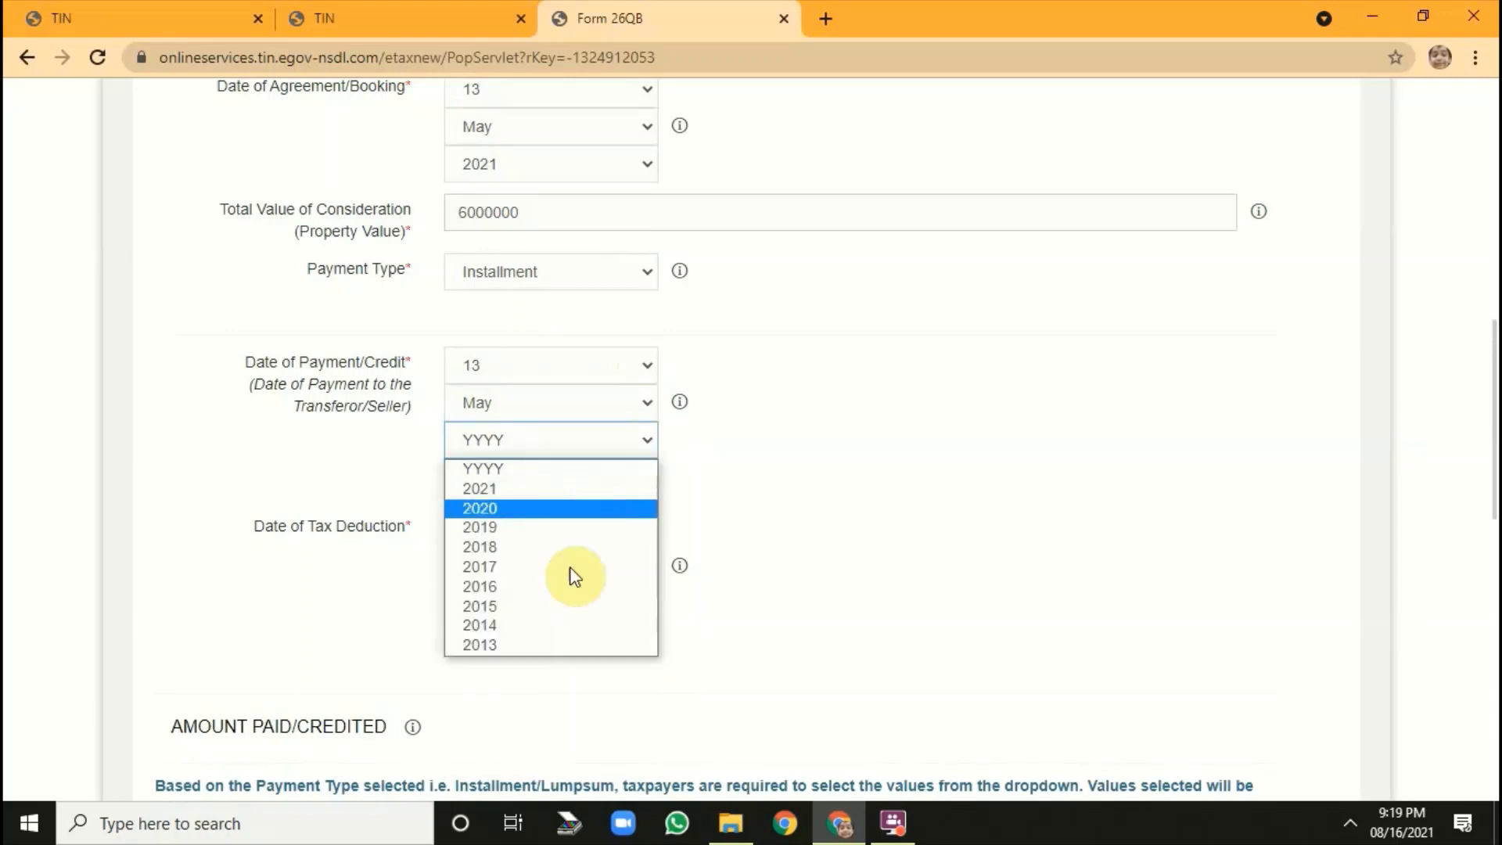
click(553, 489)
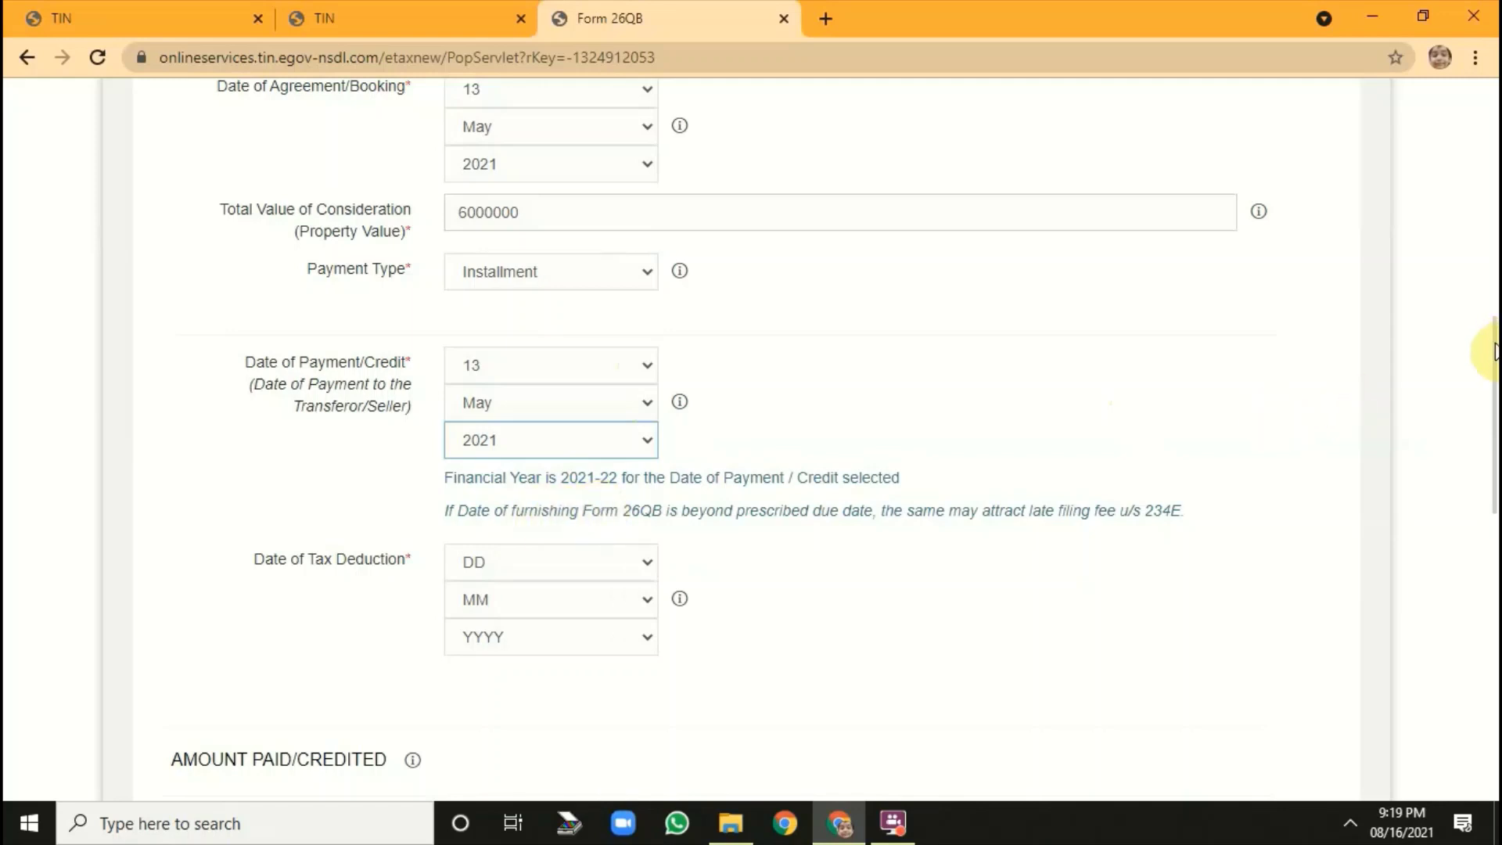
Step: Set the Date of Tax Deduction to 13 May 2021
drag(1496, 351, 1495, 420)
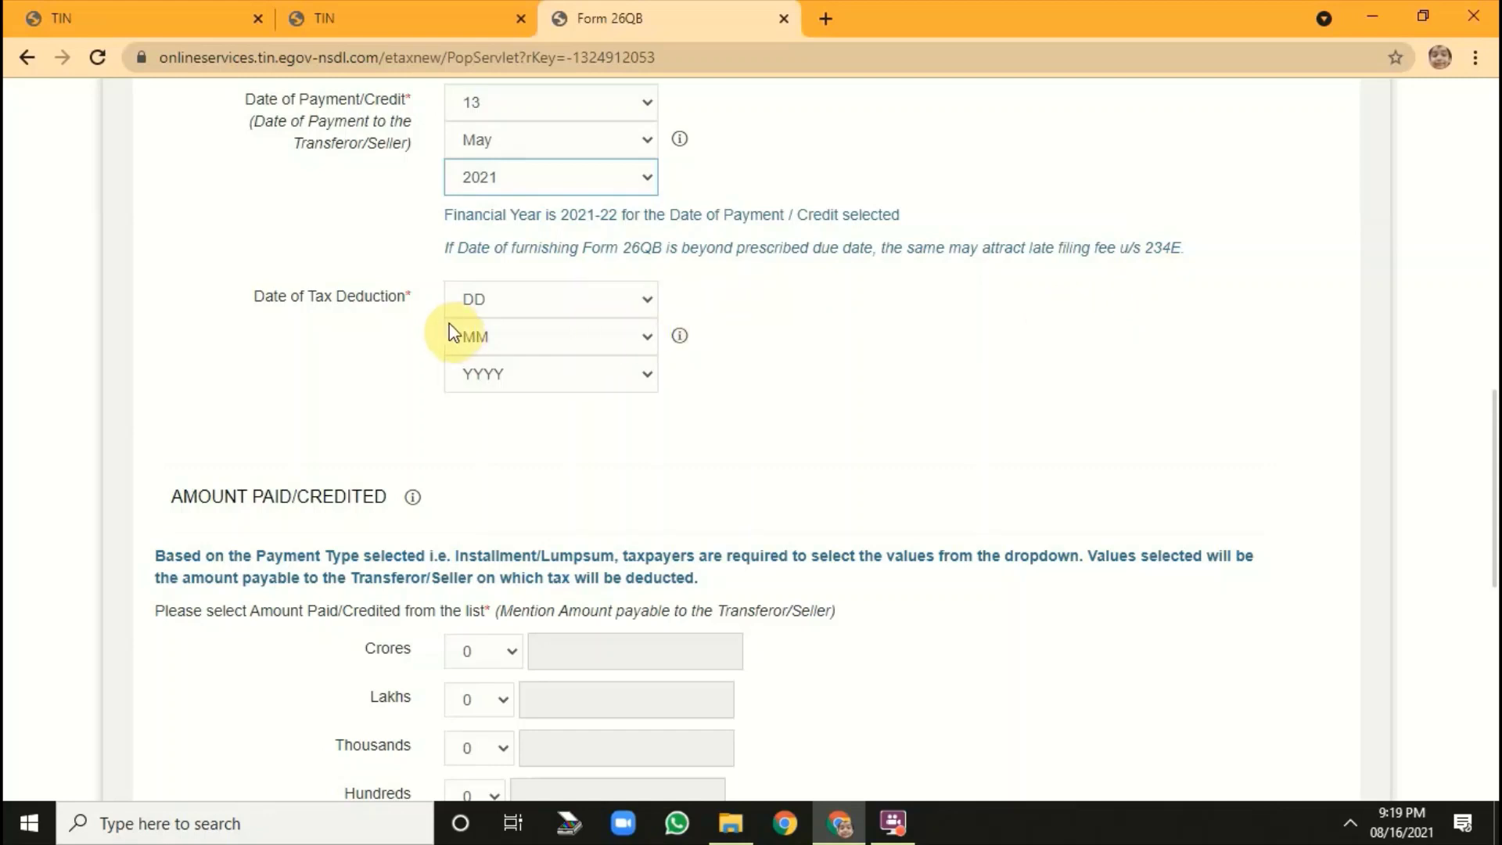
click(646, 303)
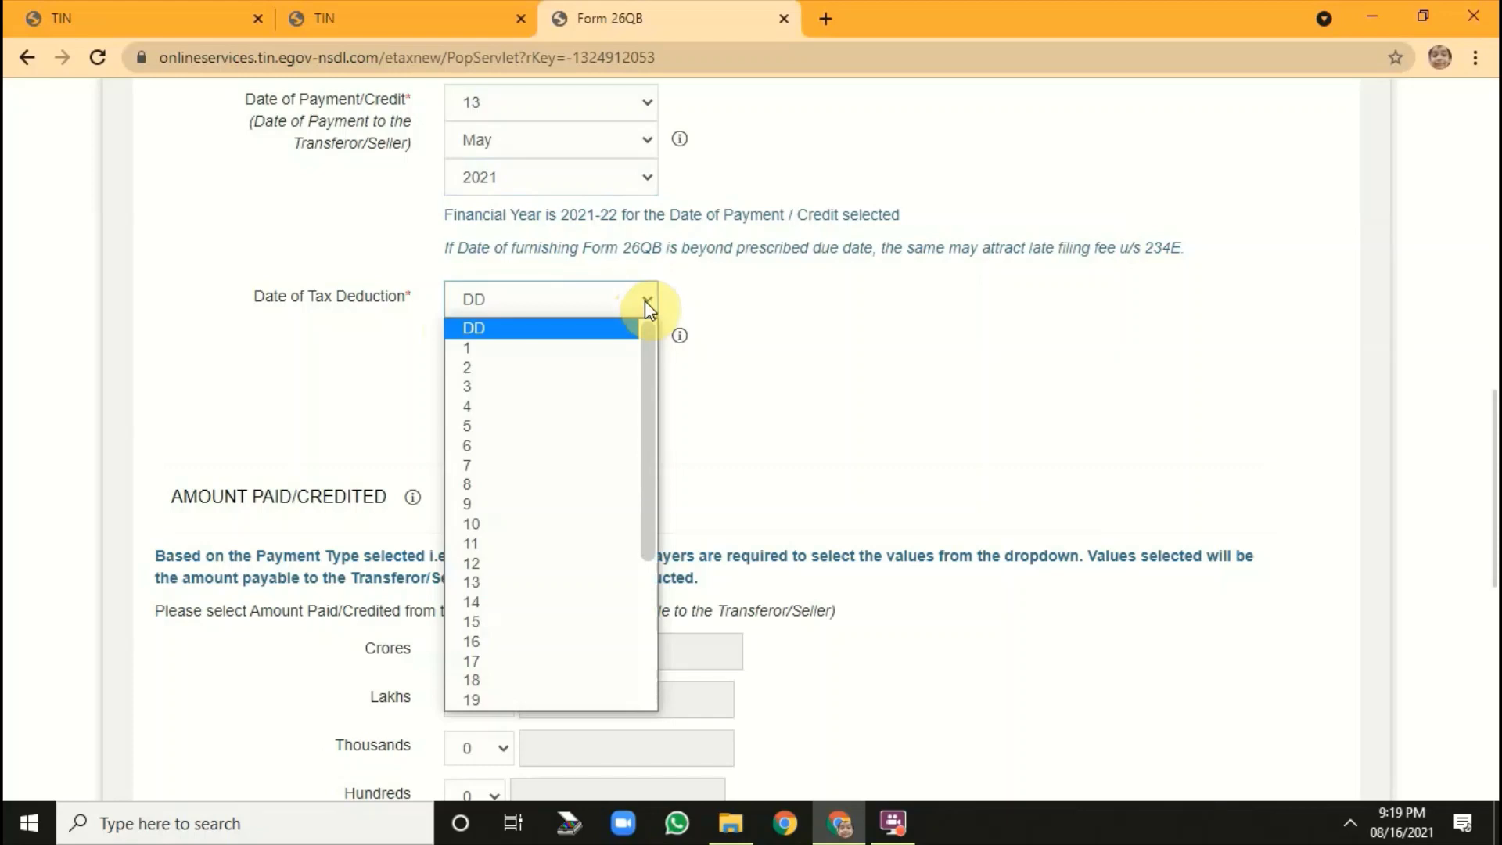
click(560, 585)
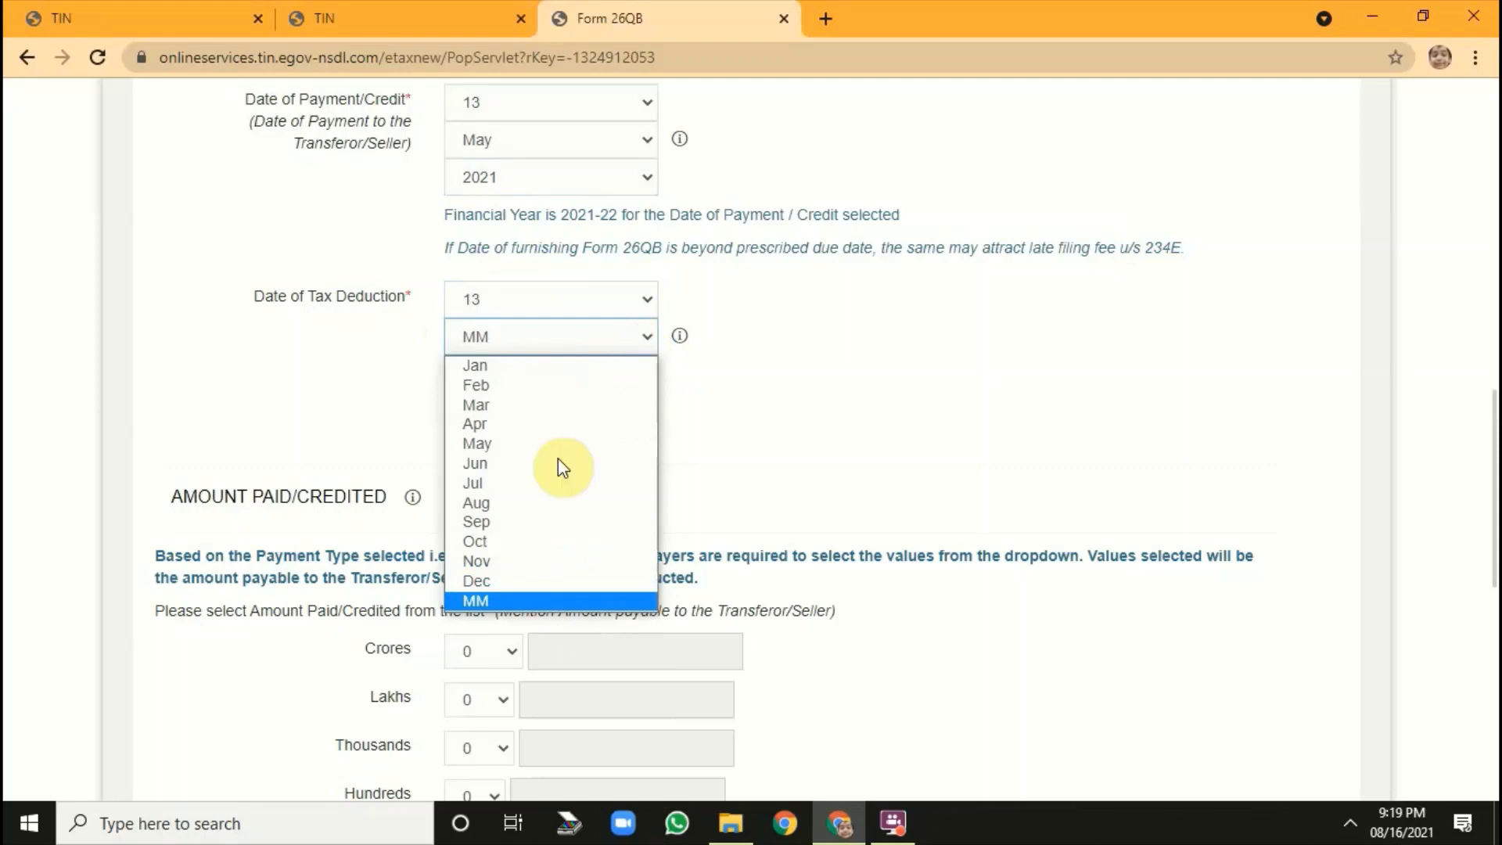
click(537, 448)
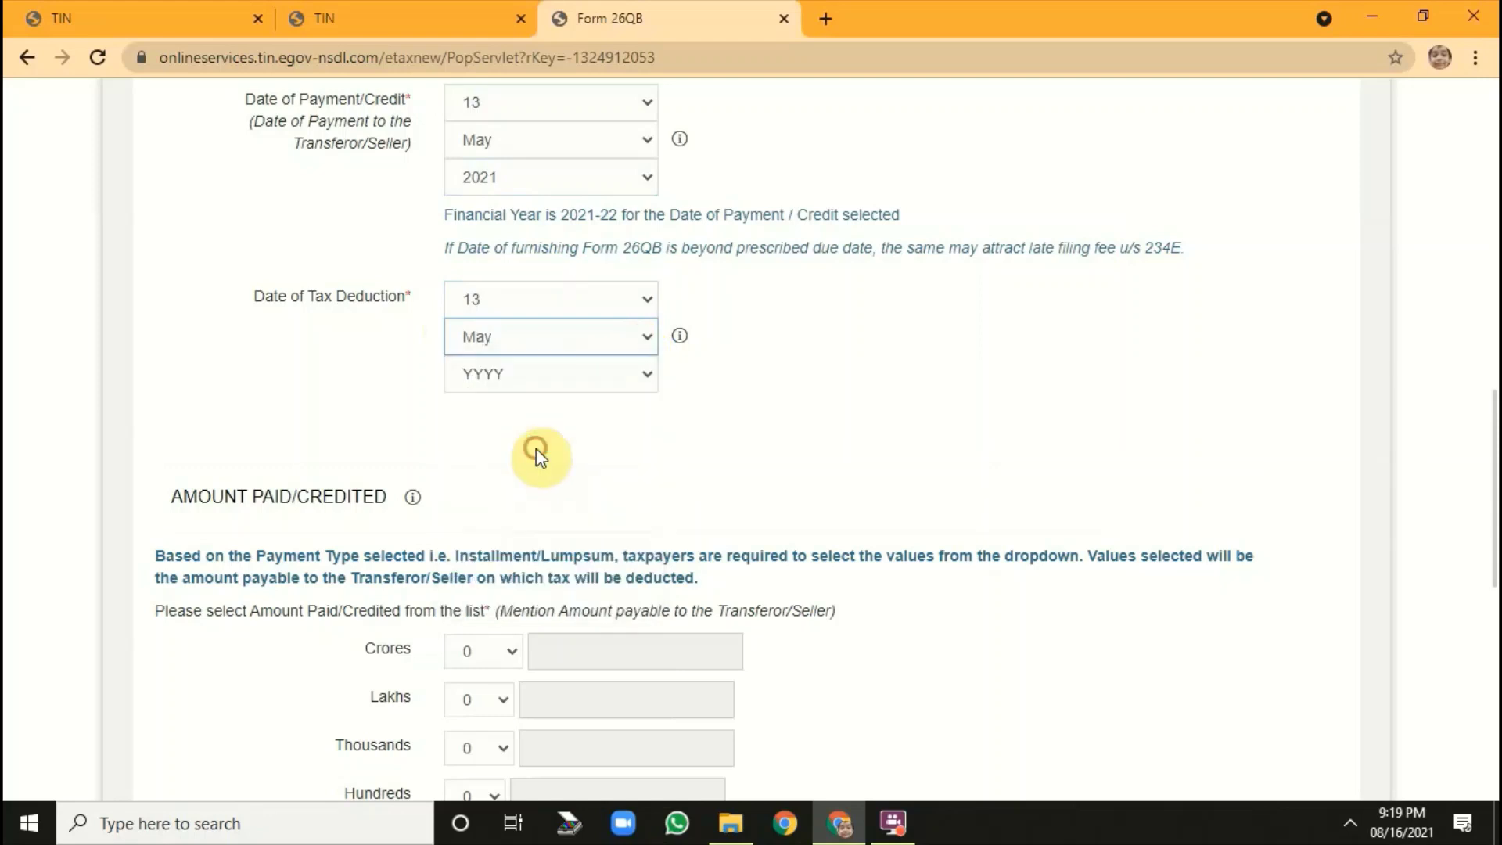
click(644, 375)
click(606, 422)
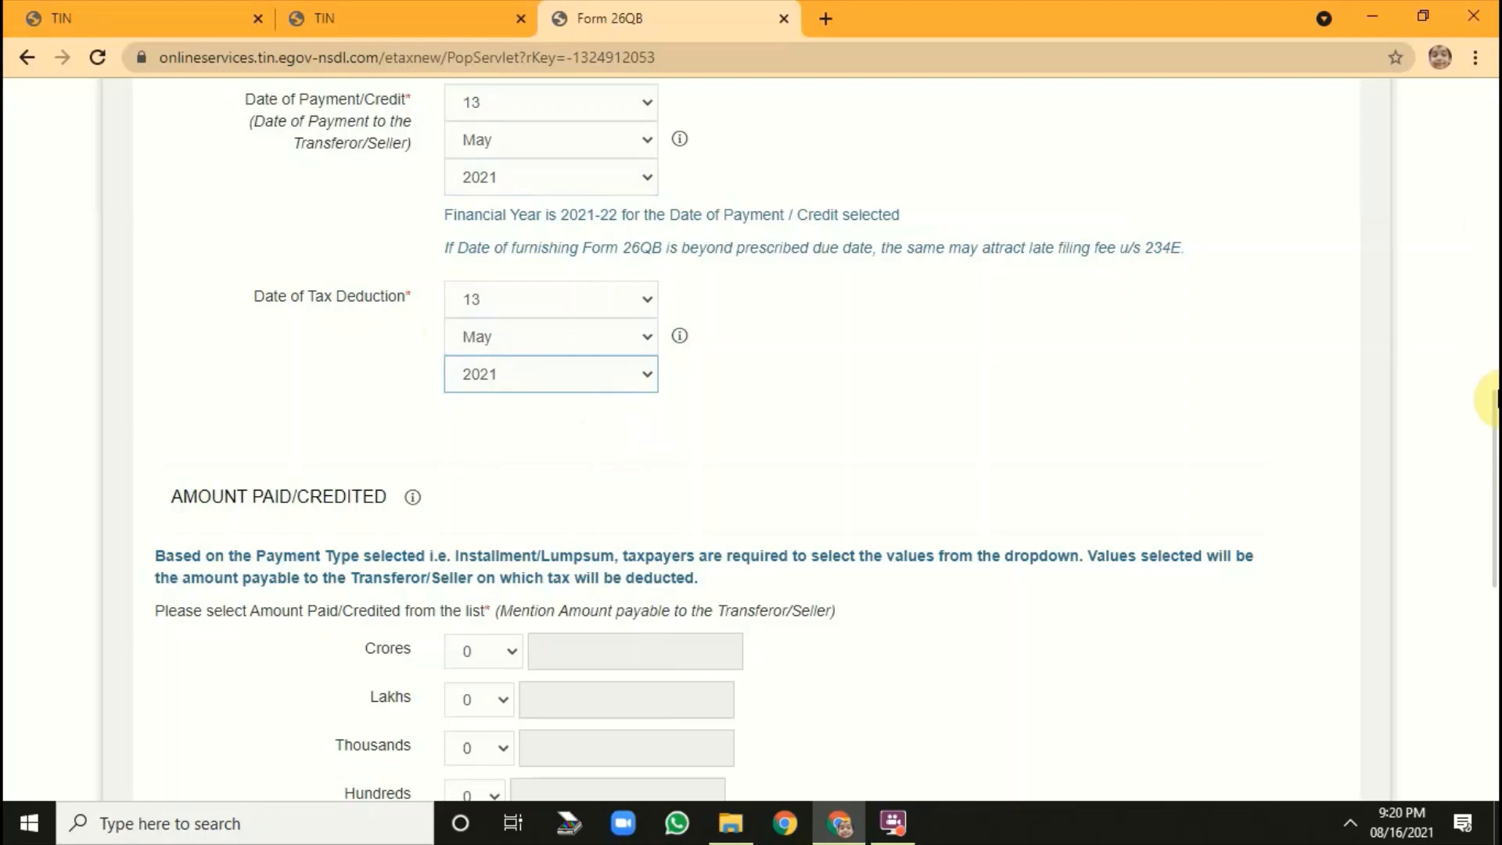
Step: Set the Lakhs value of the Amount Paid/Credited to 10
scroll(1494, 415, down, 2)
scroll(1492, 414, down, 5)
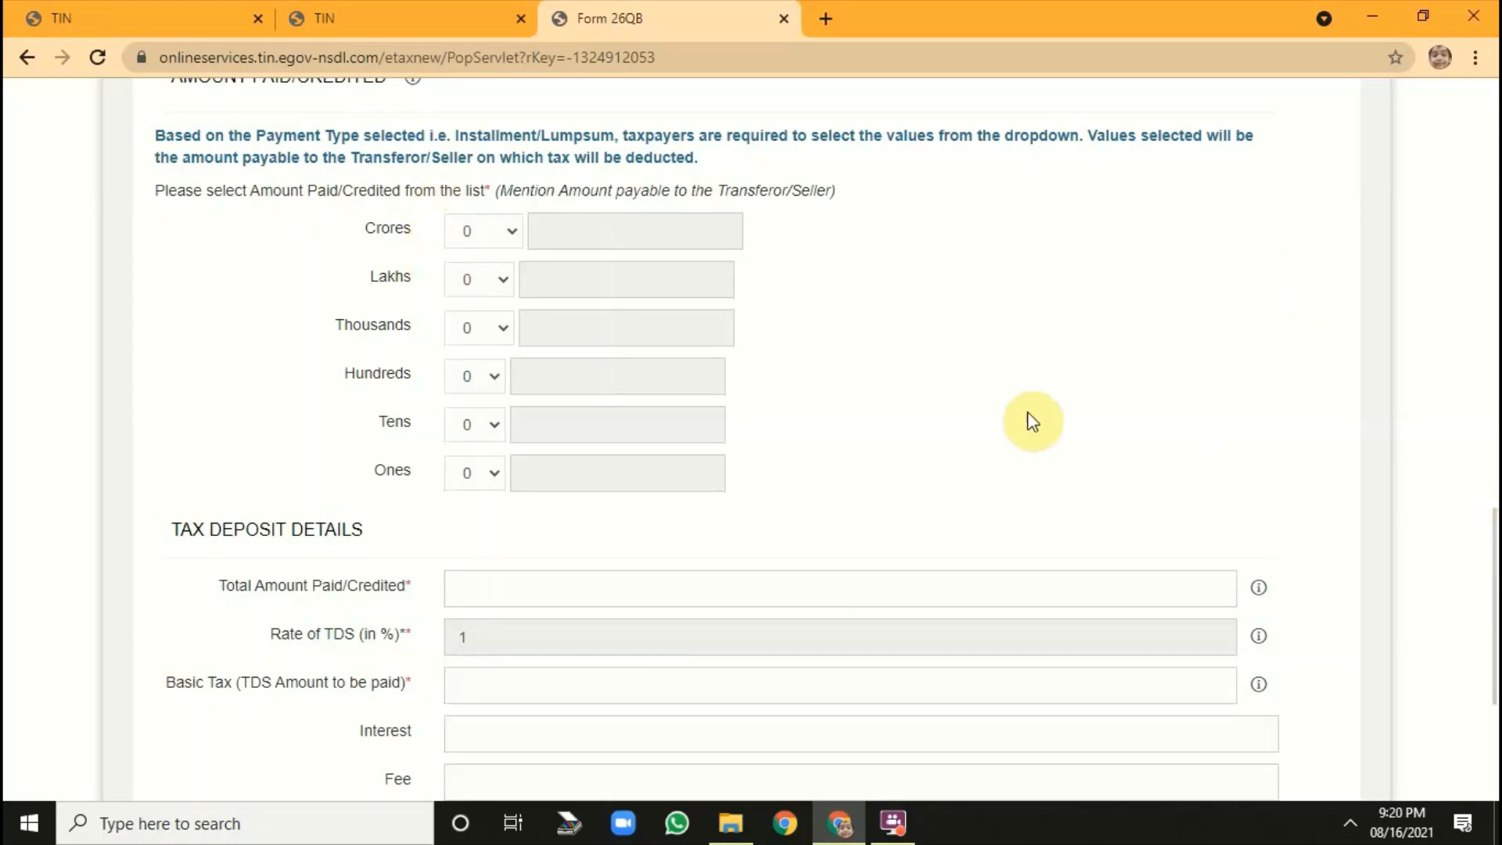
click(501, 283)
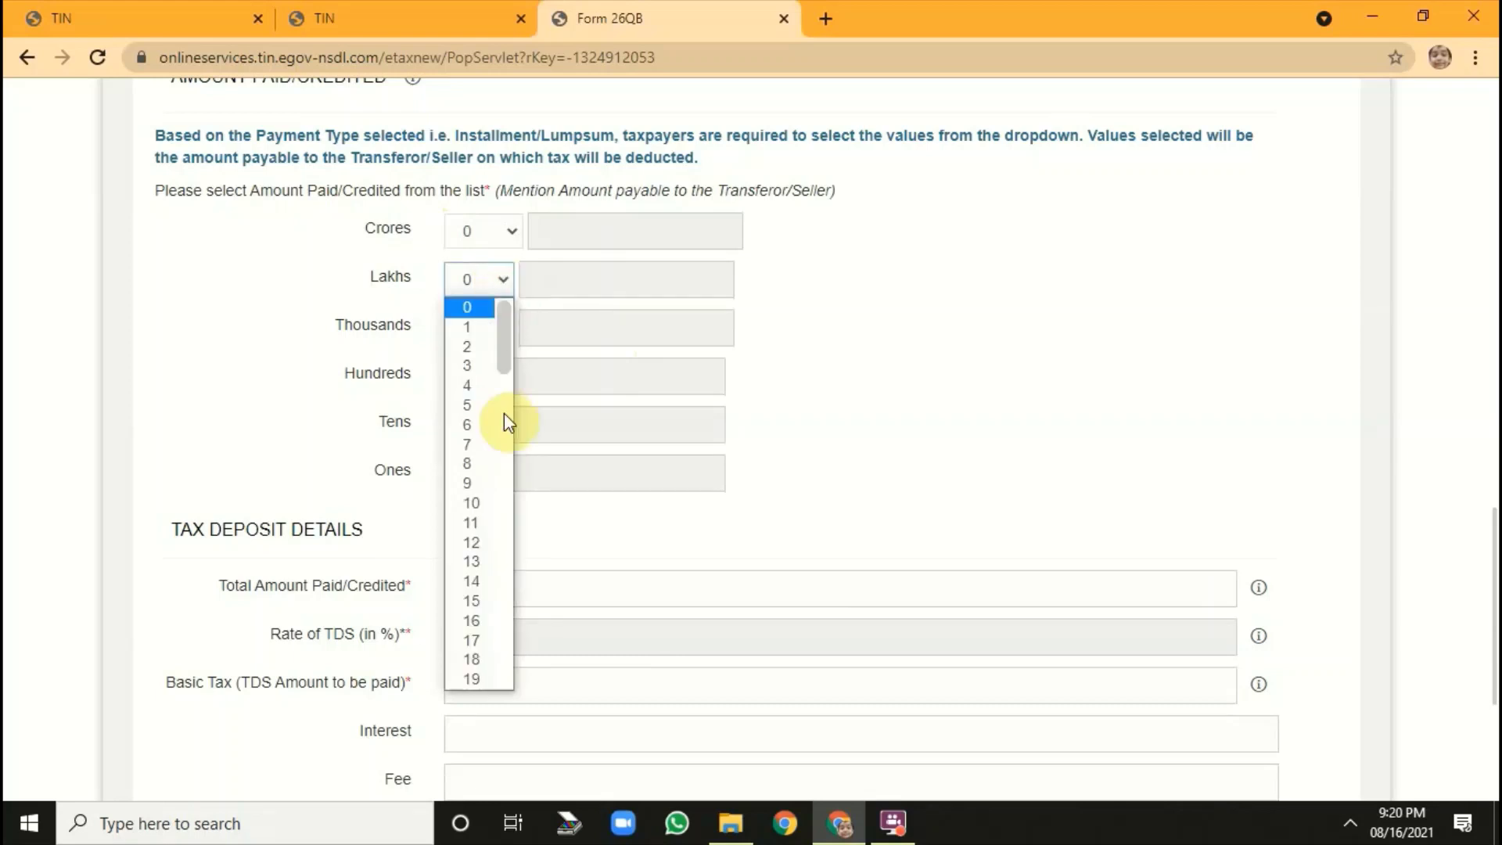
click(495, 504)
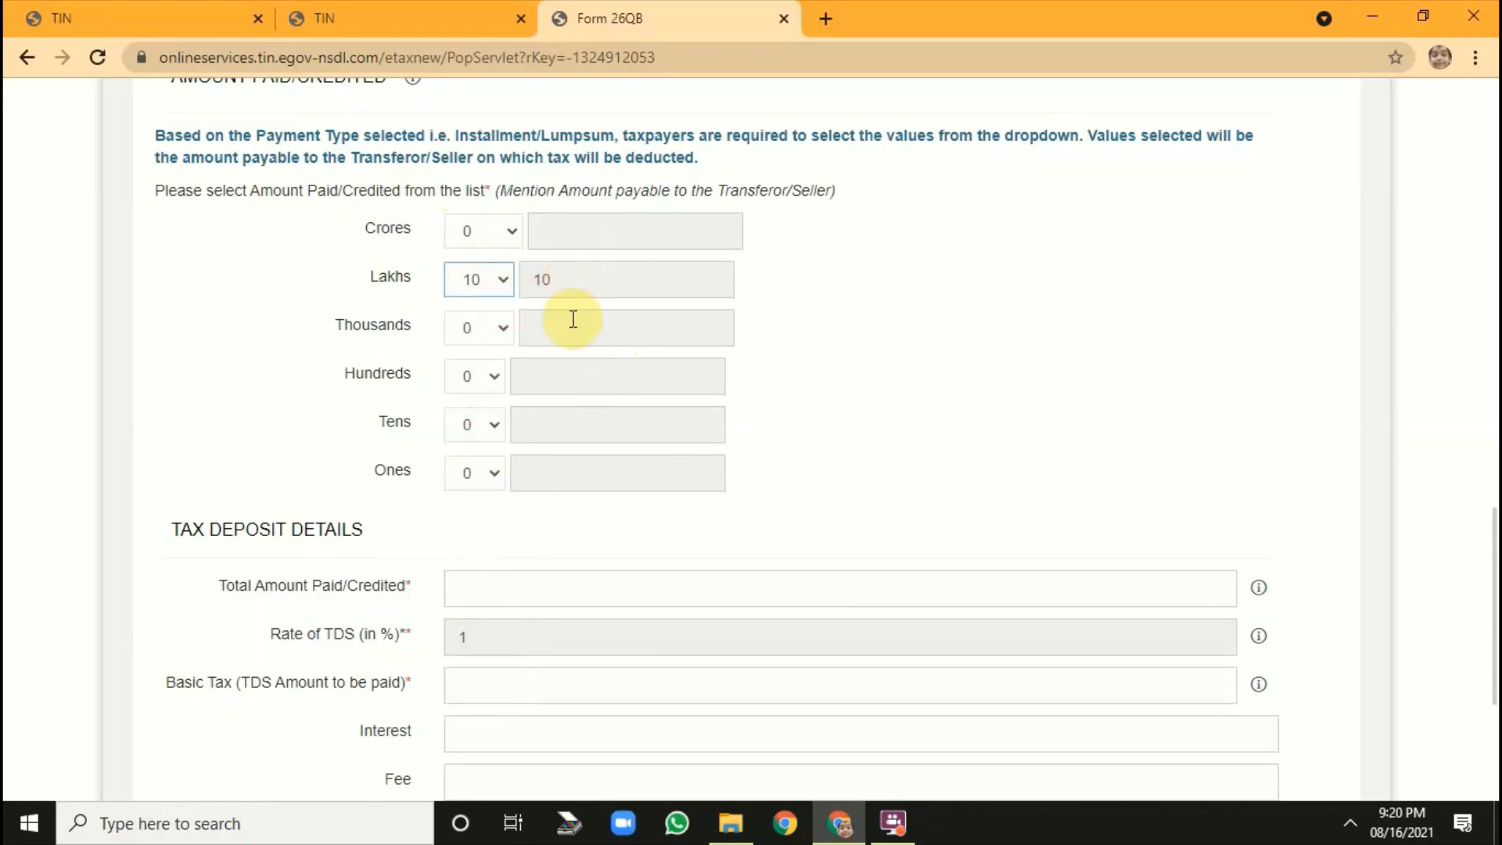
Step: In the tax deposit details, enter 1000000 as the Total Amount Paid/Credited and 10000 as the Basic Tax
scroll(1491, 571, down, 1)
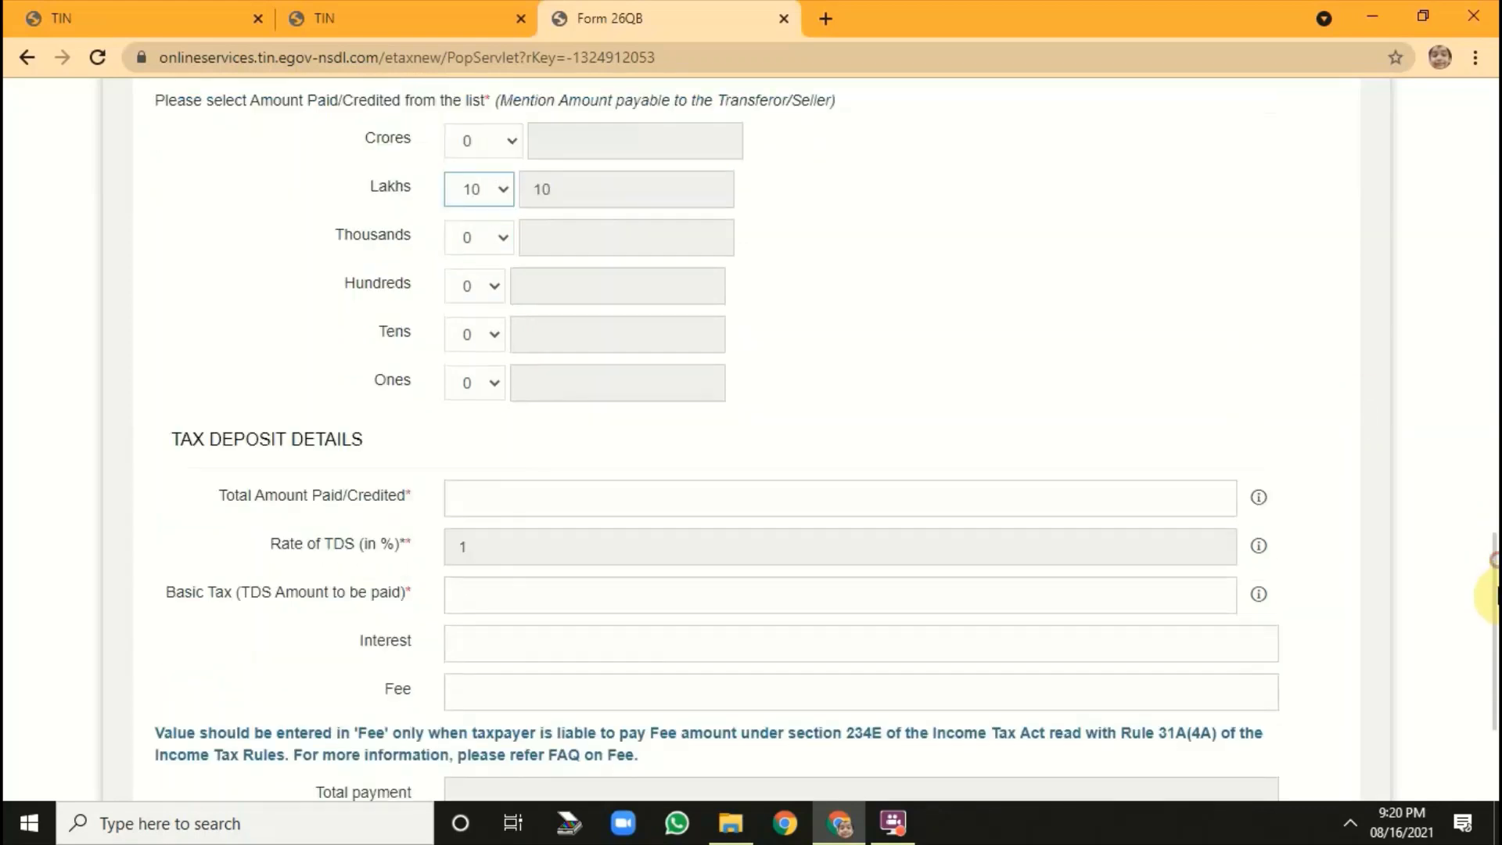
scroll(1490, 606, down, 2)
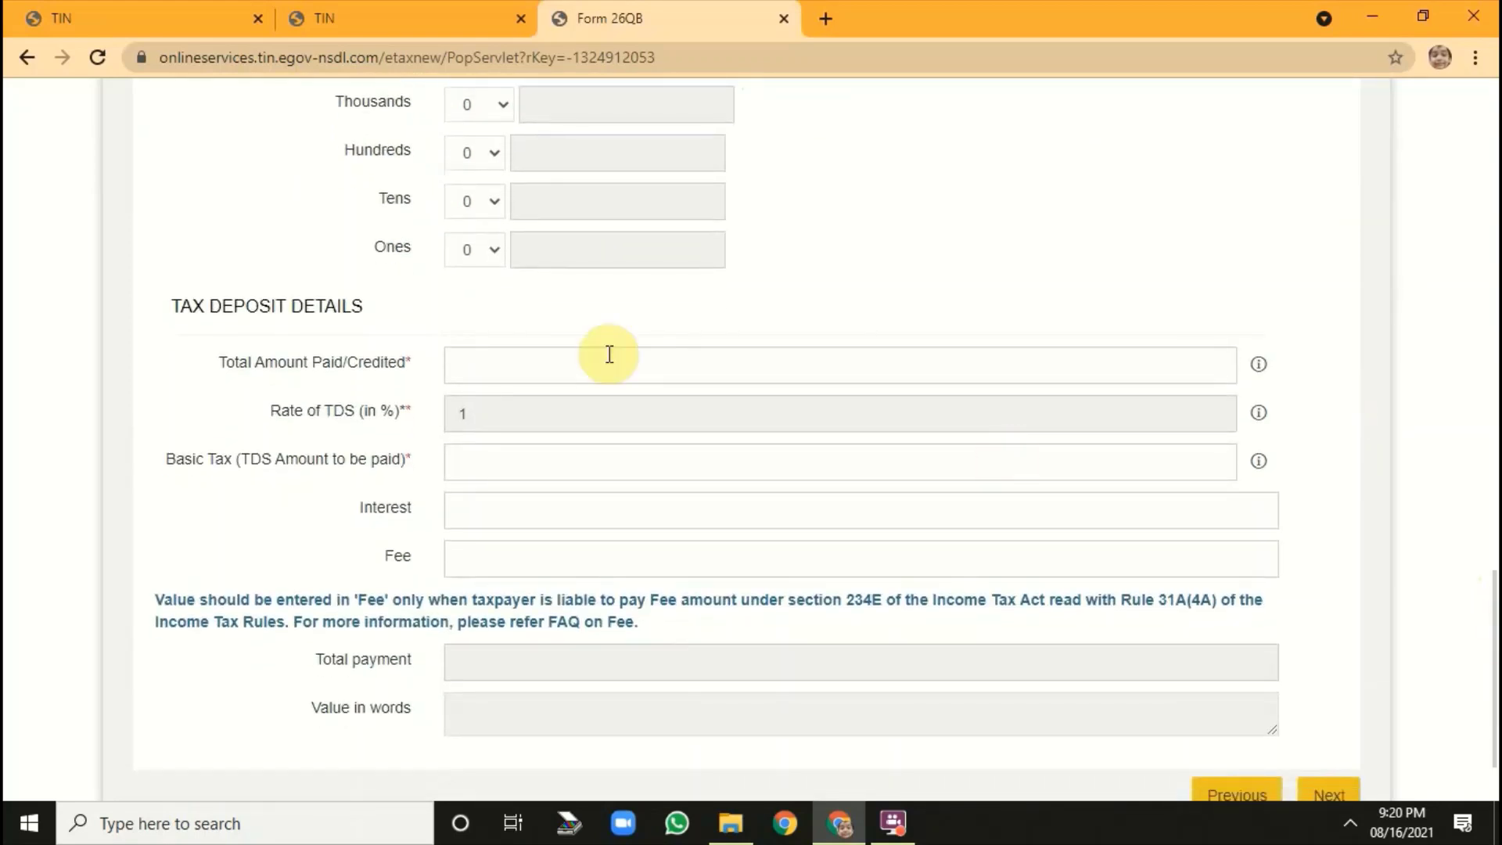
click(491, 363)
text(10)
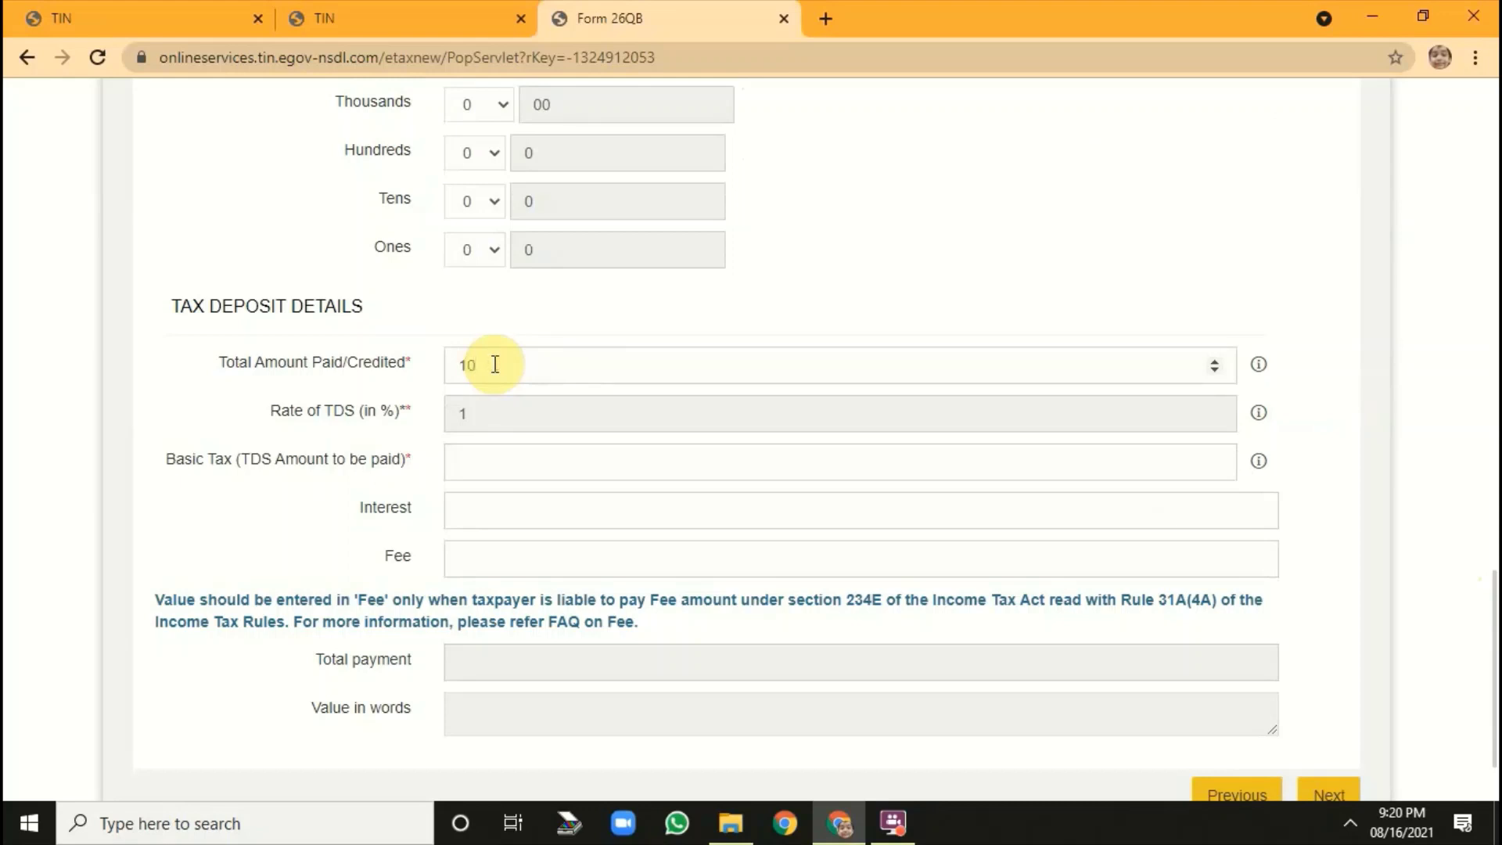
text(00000)
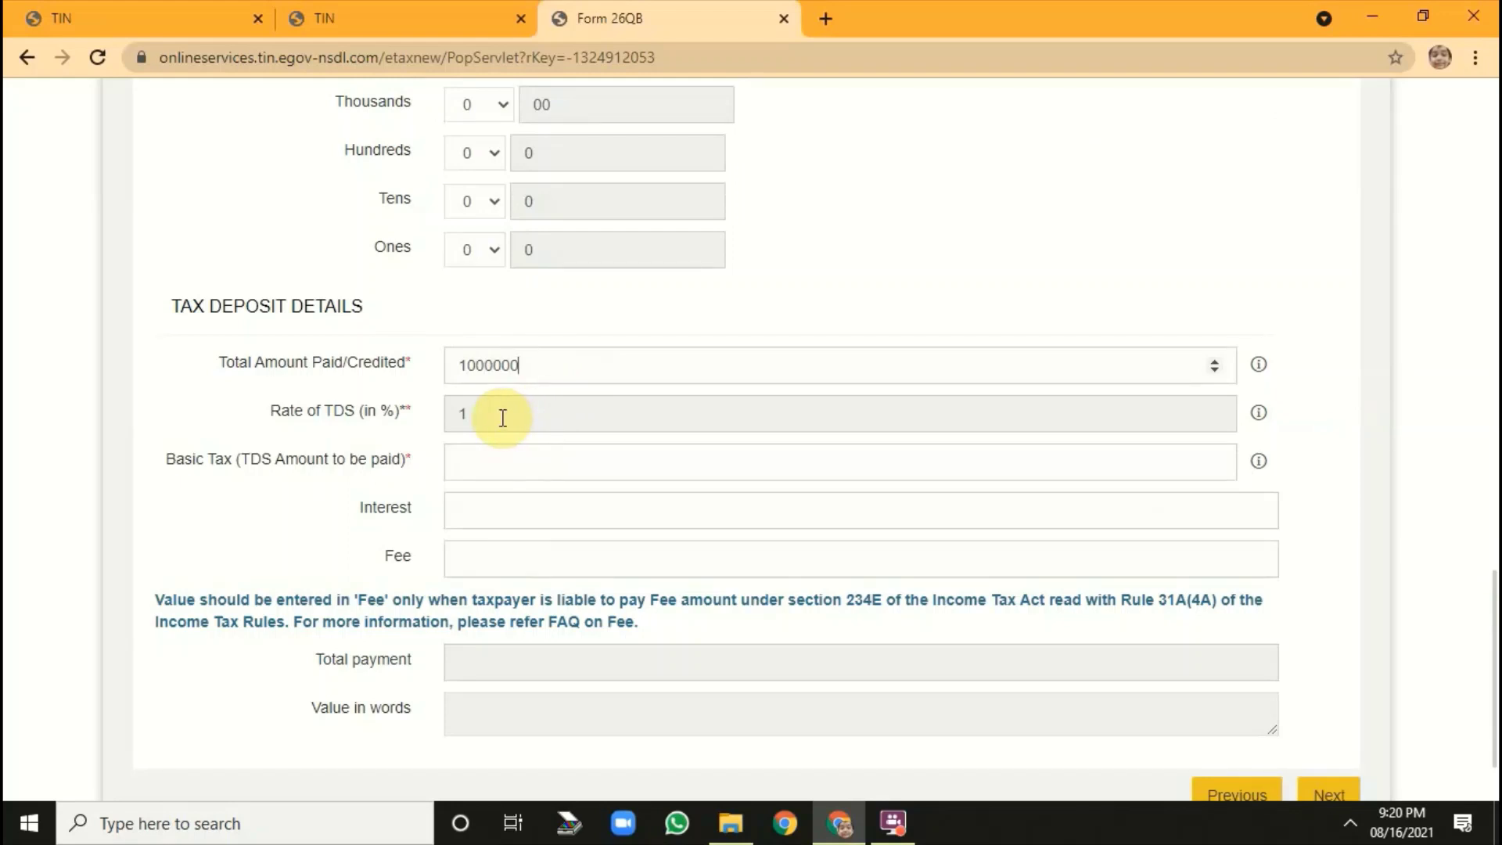
click(494, 459)
text(10000)
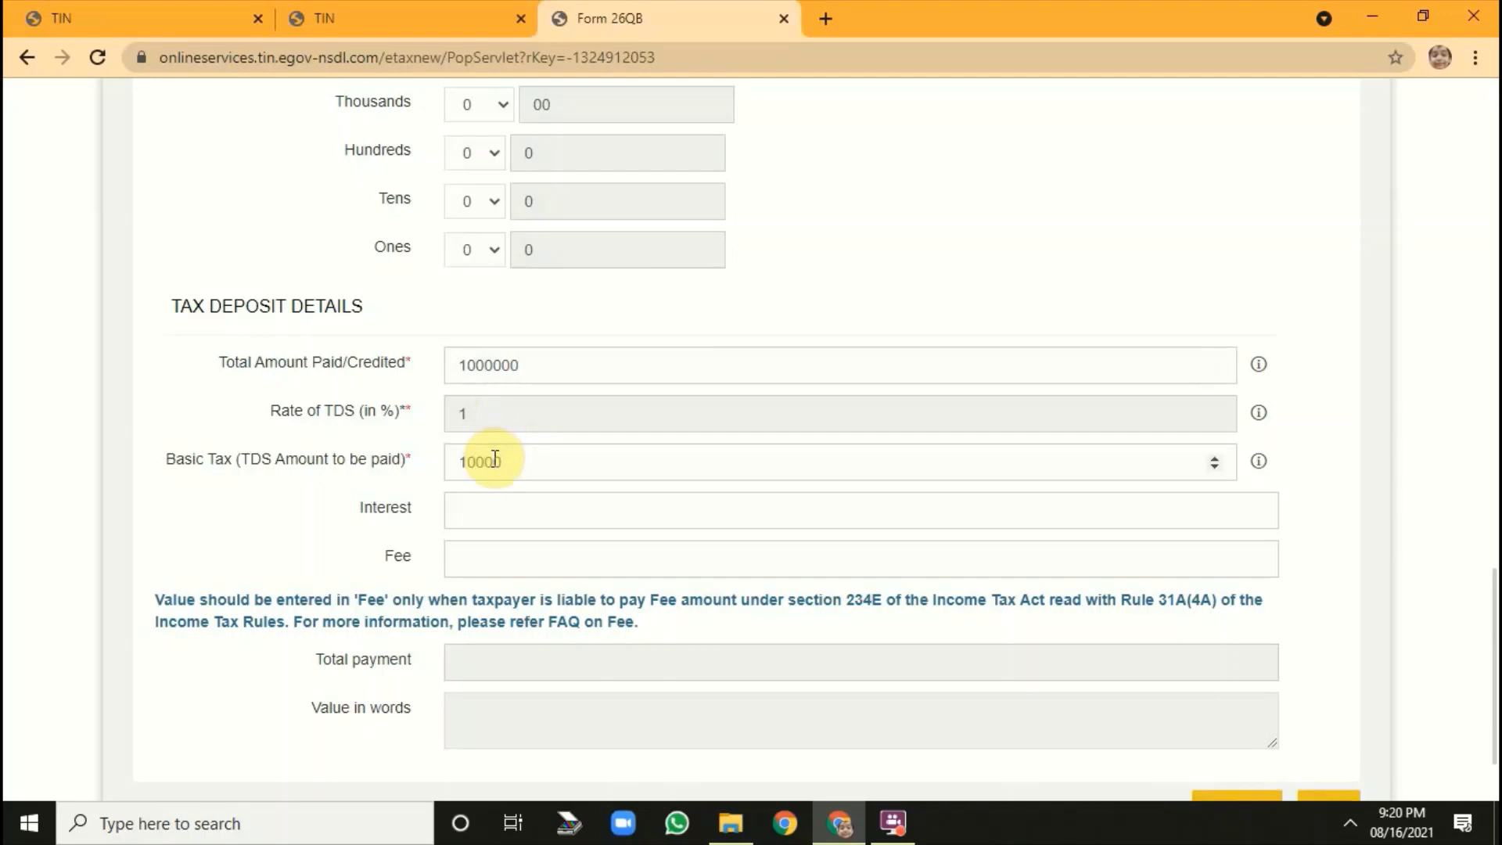
Step: Enter 0 for both the Interest and the Fee in the tax deposit details
click(500, 505)
text(0)
click(510, 548)
text(0)
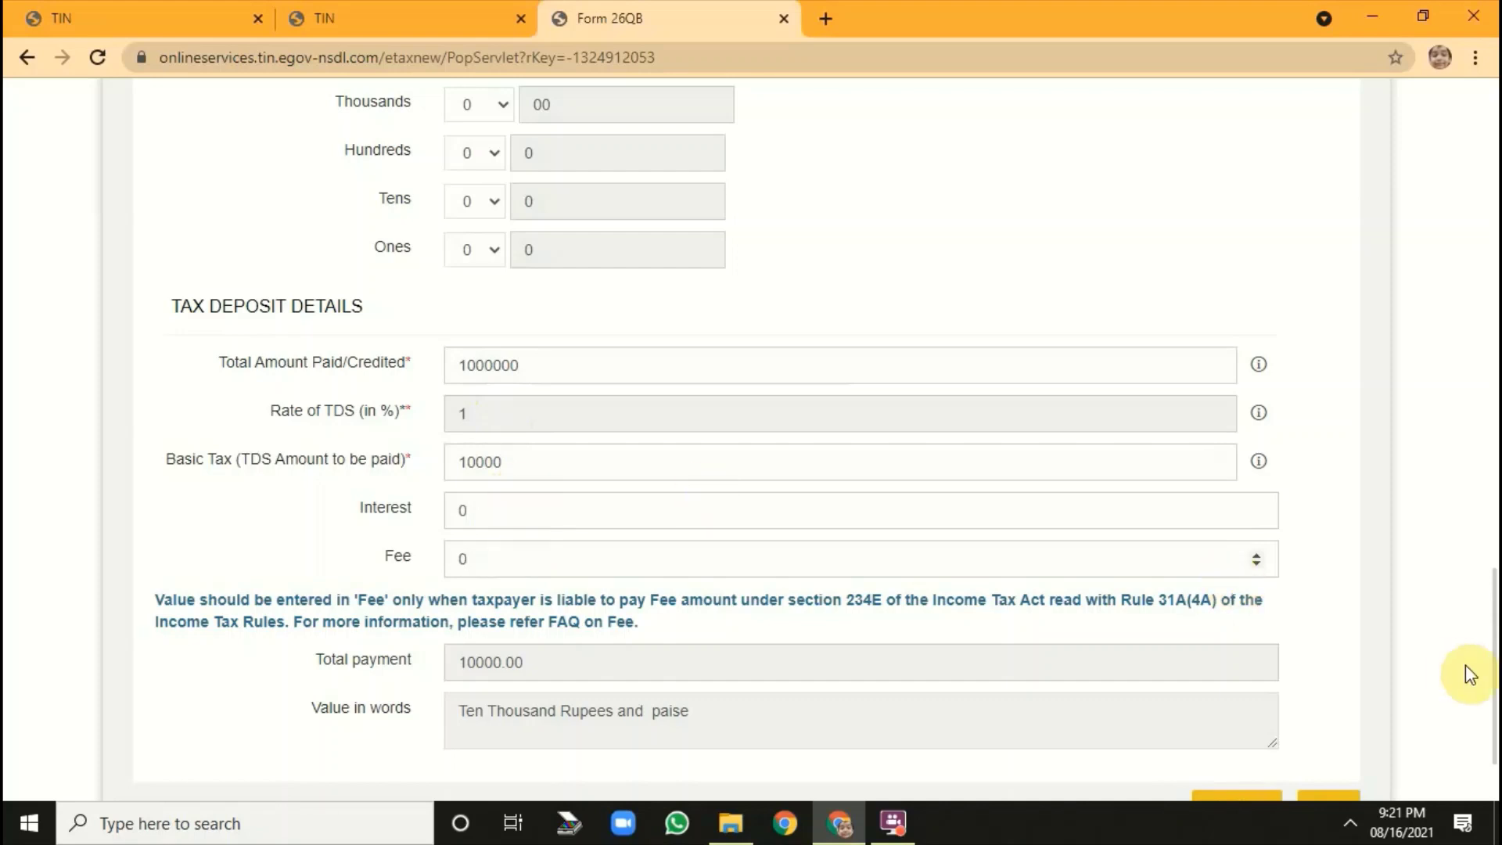
Step: Change the Interest to 1000 and the Fee to 500, and advance the form to the Payment Info section
scroll(1493, 679, down, 1)
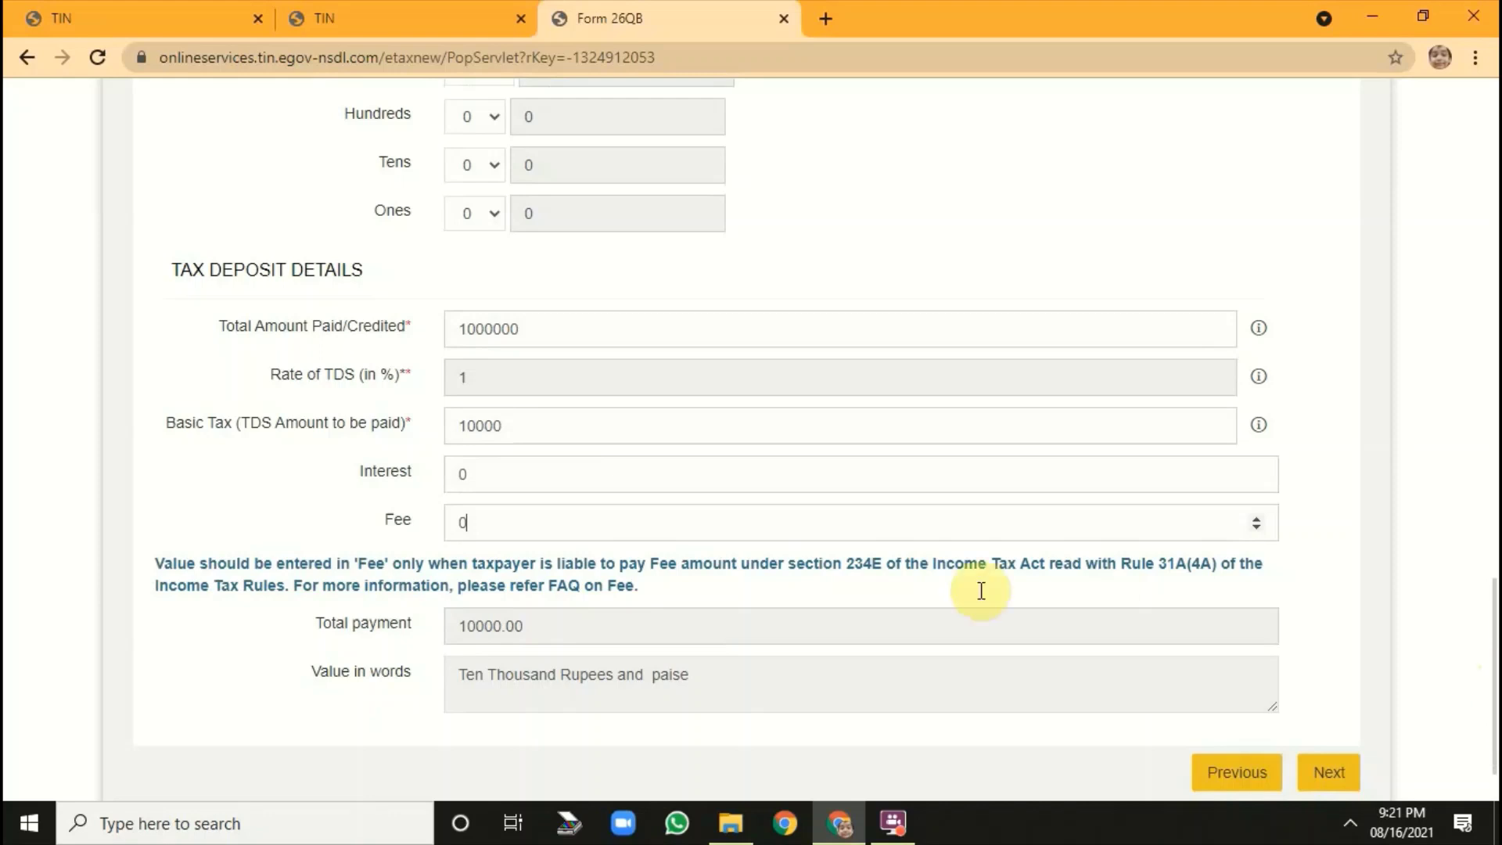
click(511, 478)
key(BackSpace)
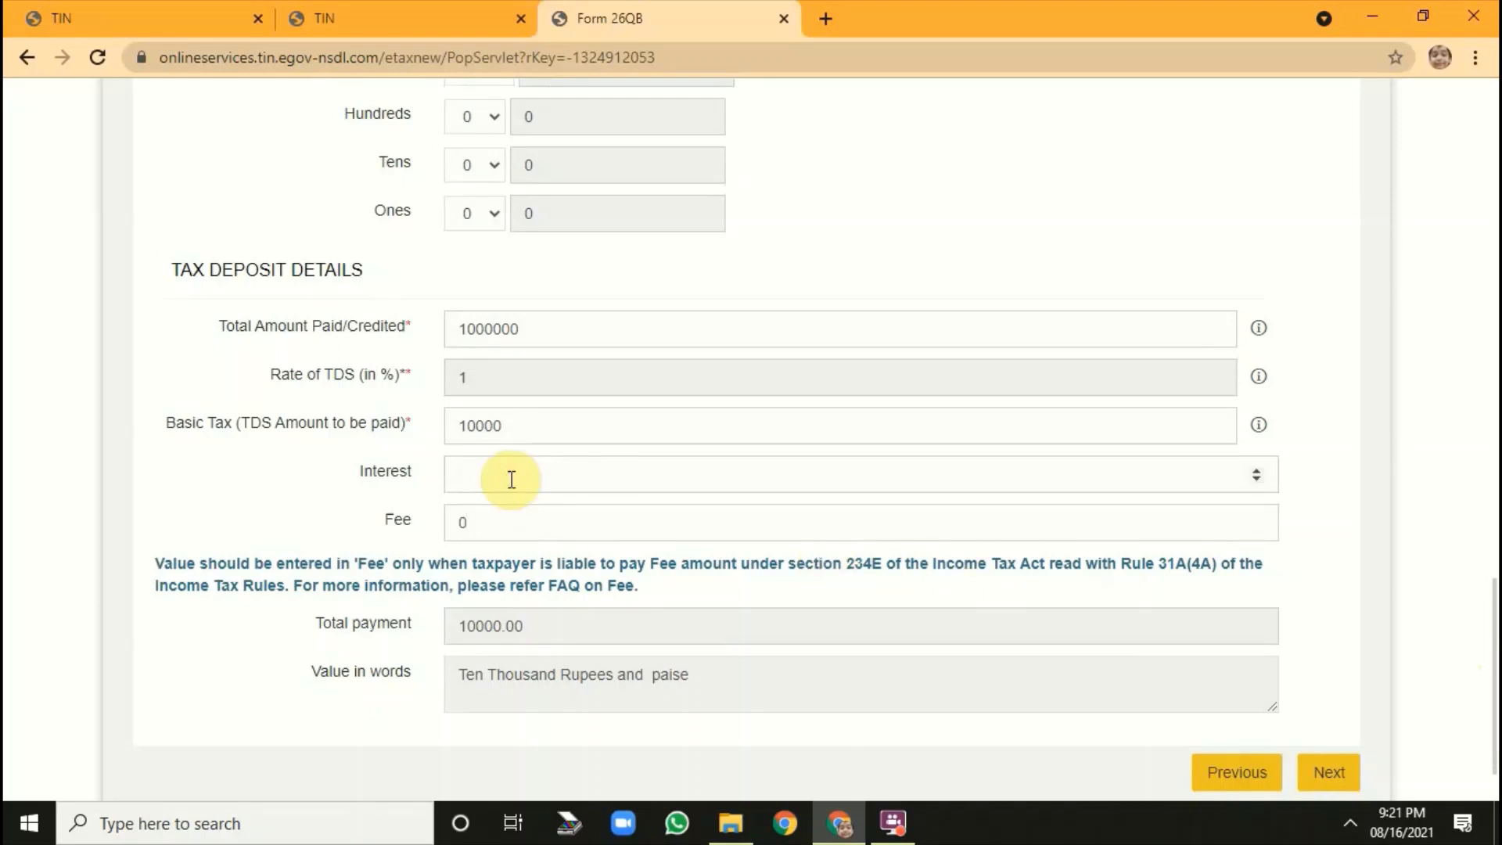
text(1000)
click(507, 517)
key(BackSpace)
text(500)
click(1345, 582)
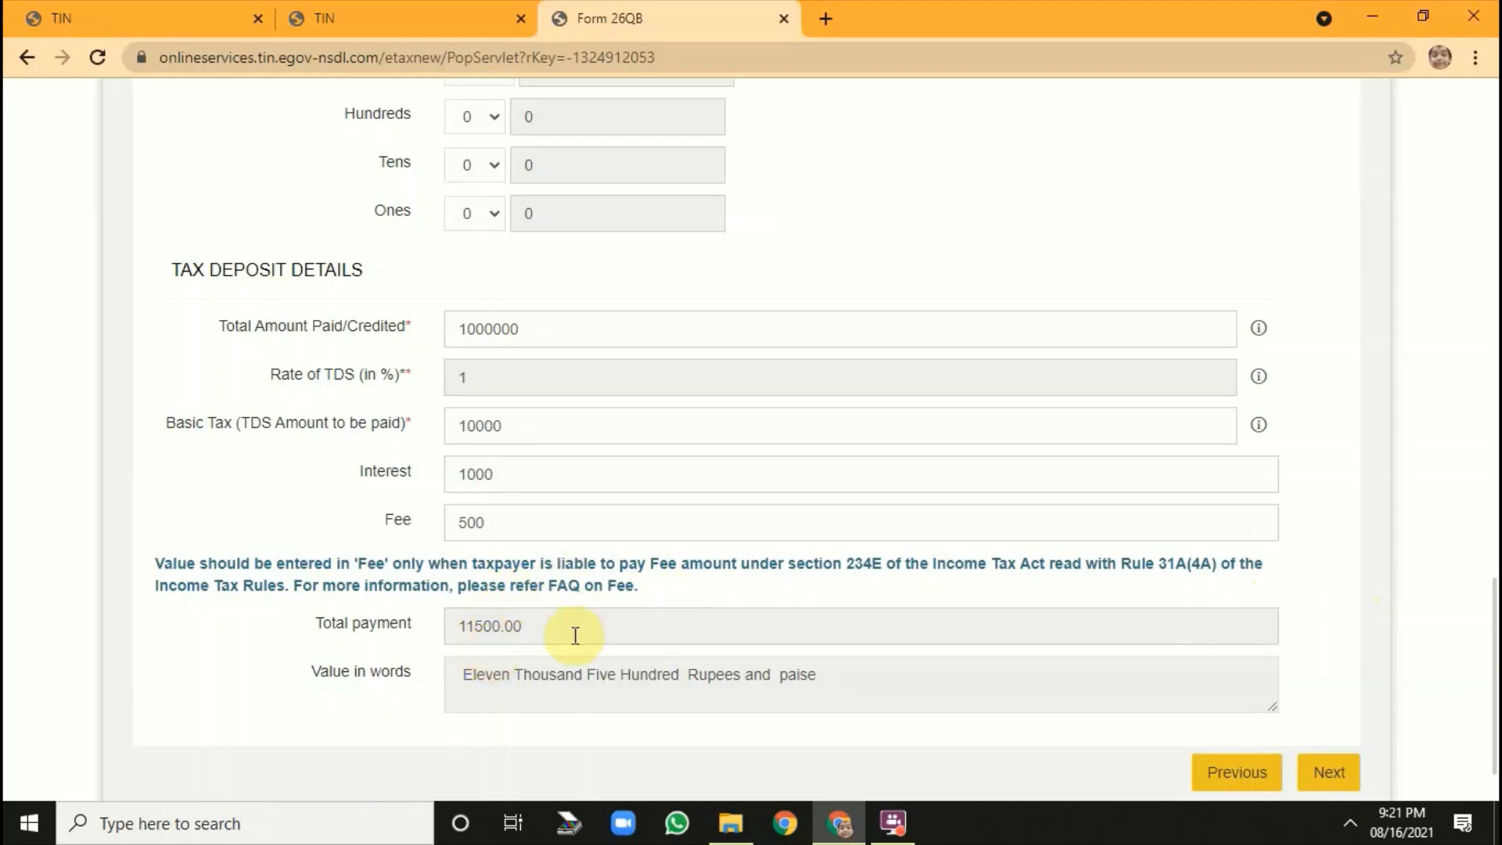
click(1337, 773)
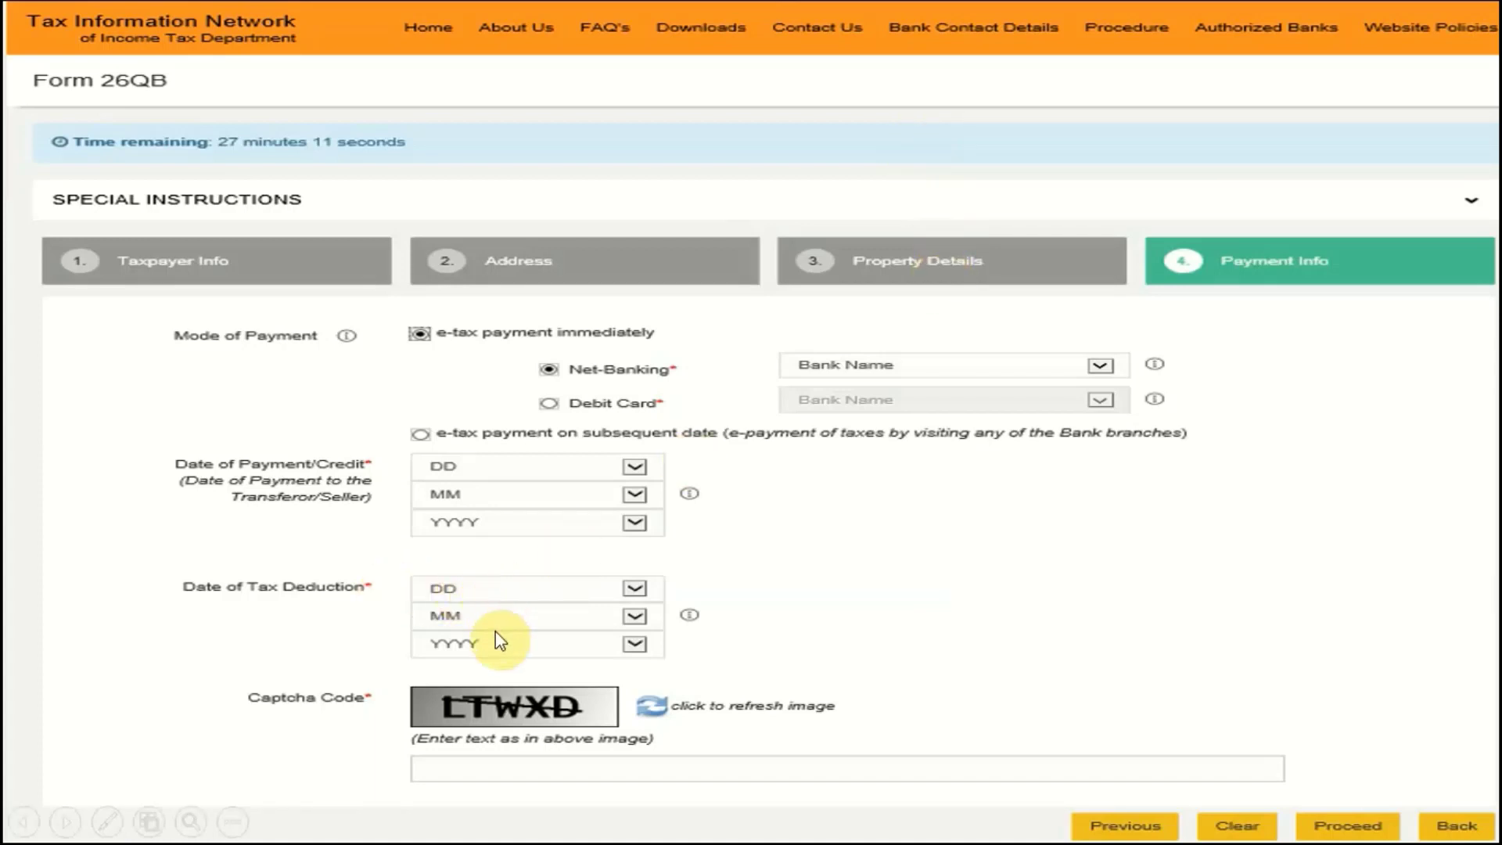
click(1347, 826)
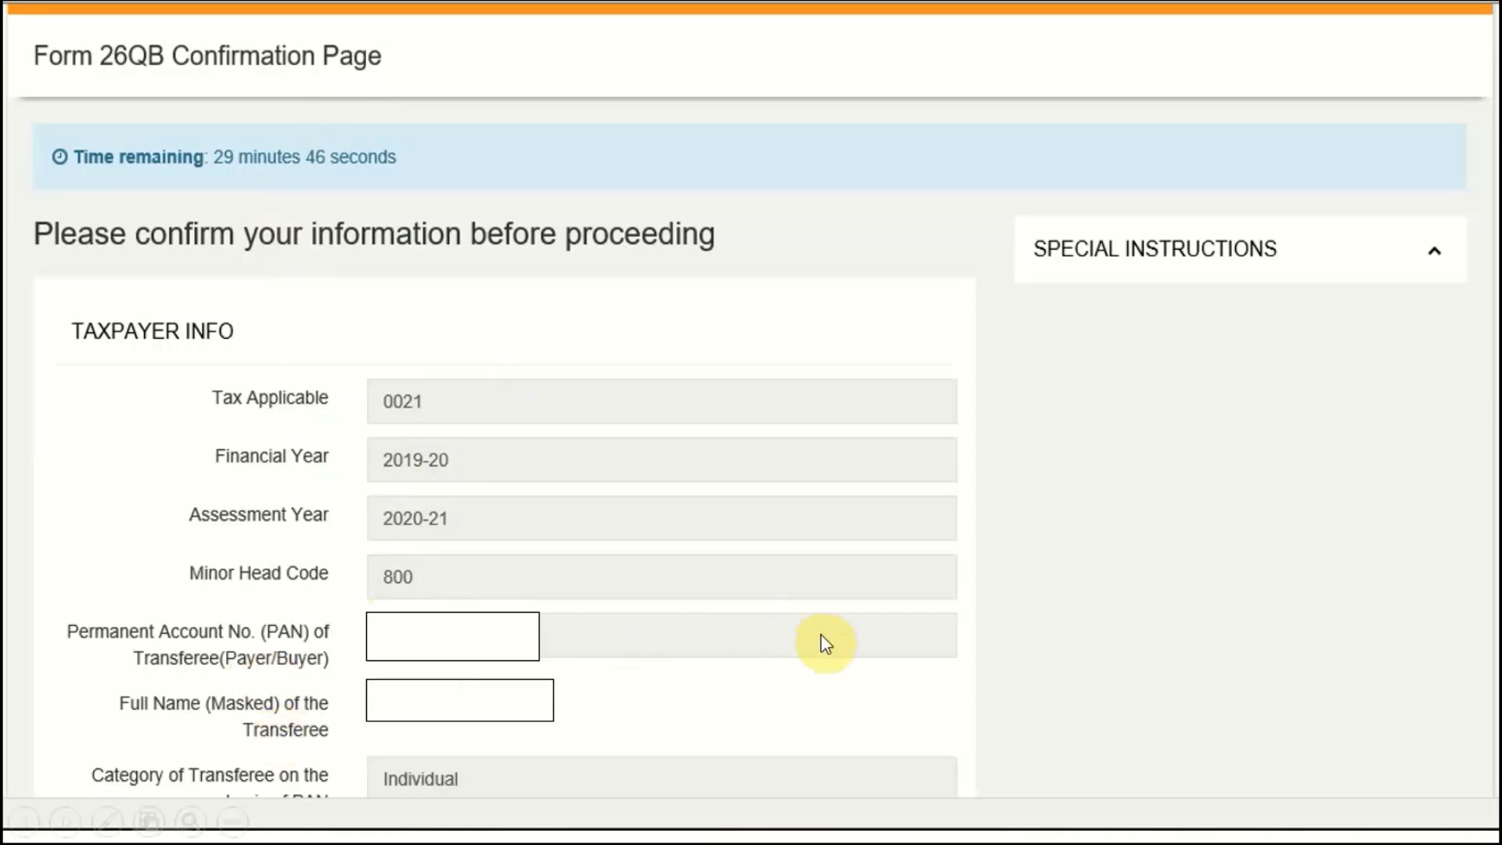
click(1130, 604)
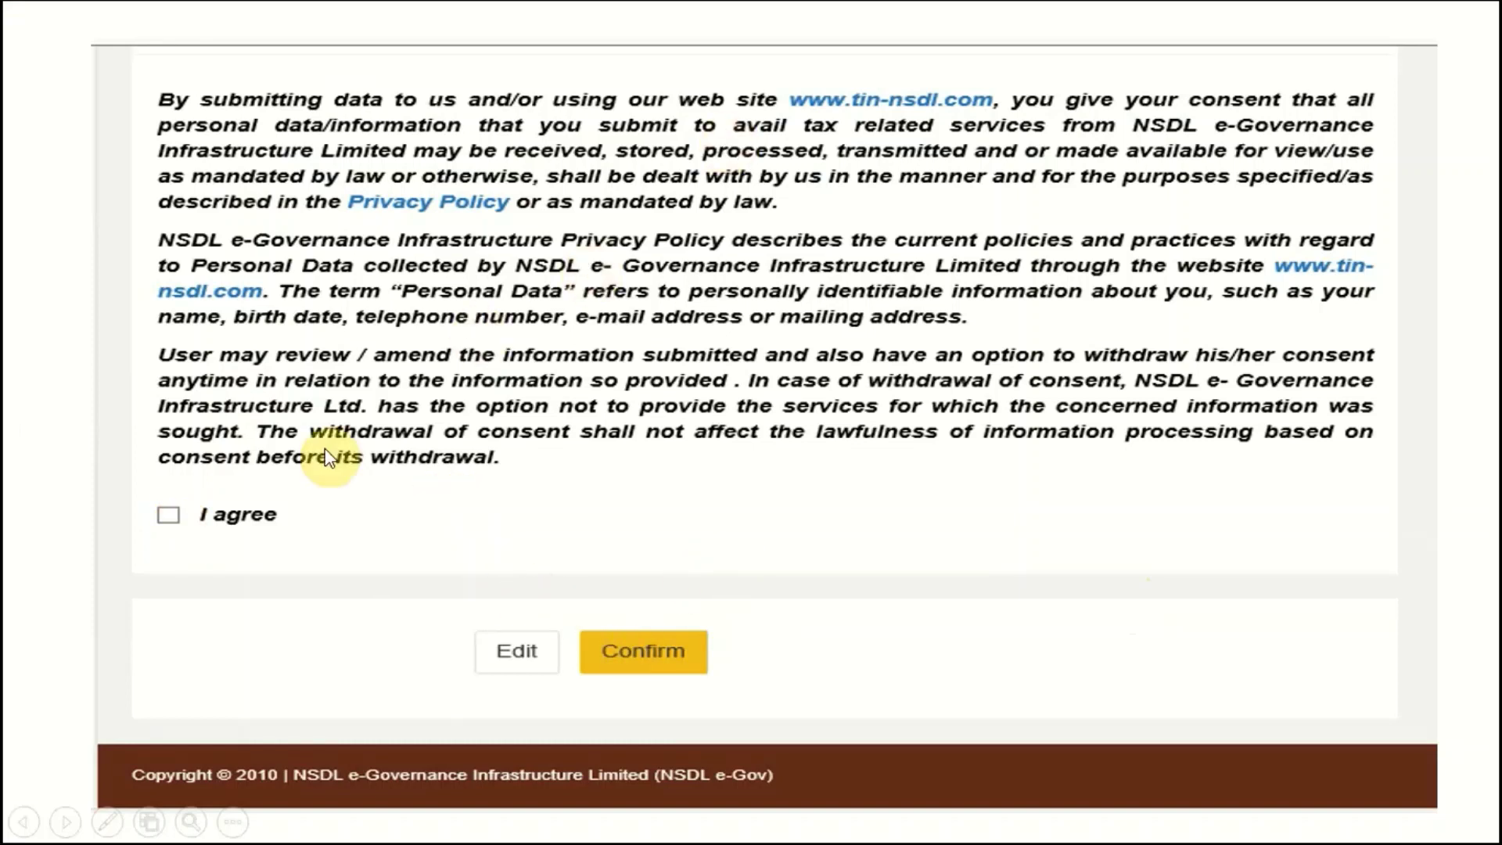
click(664, 623)
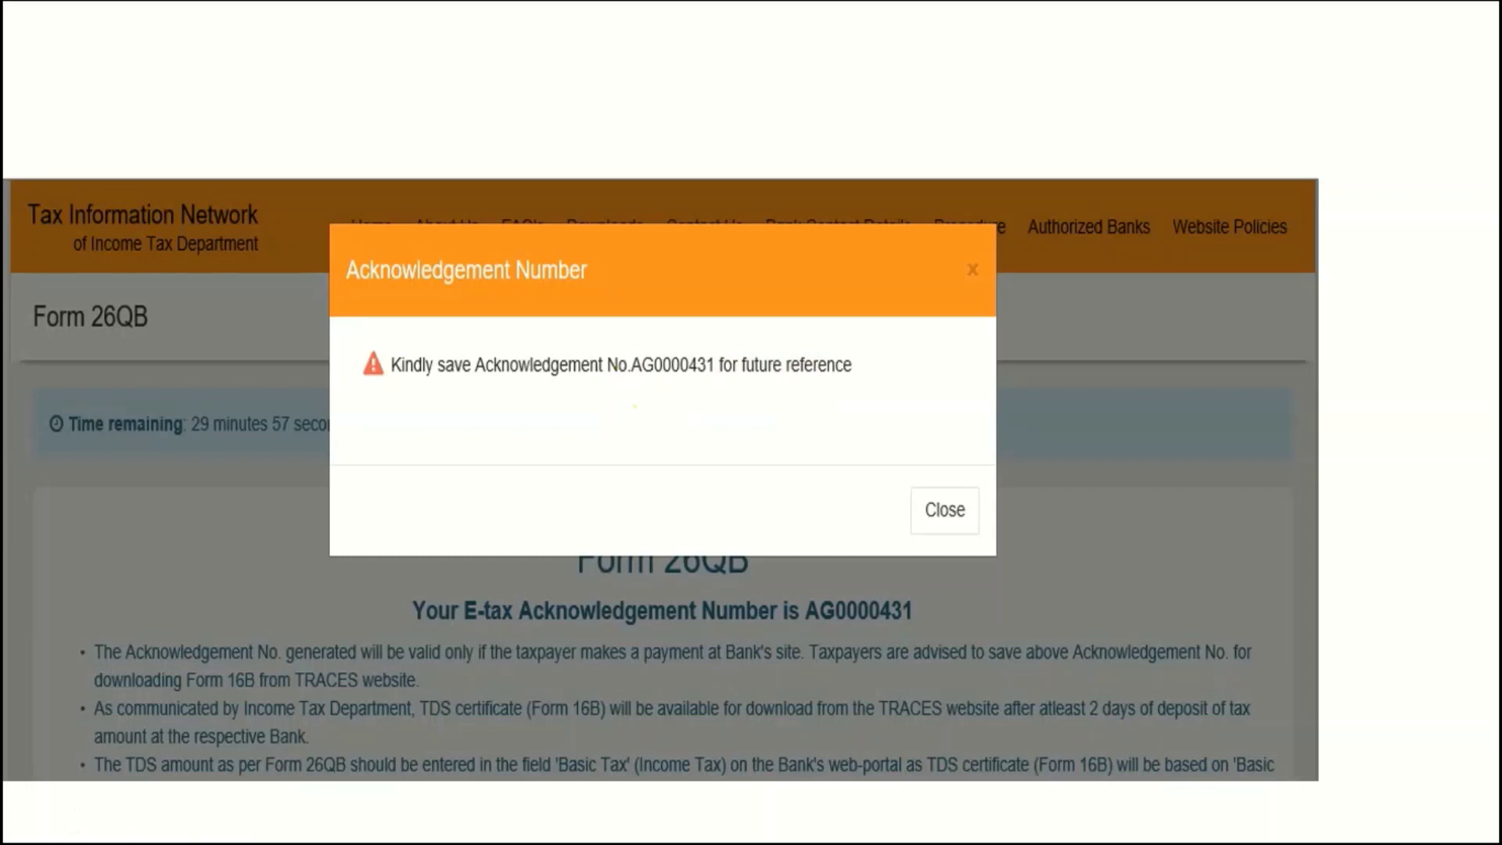
click(989, 396)
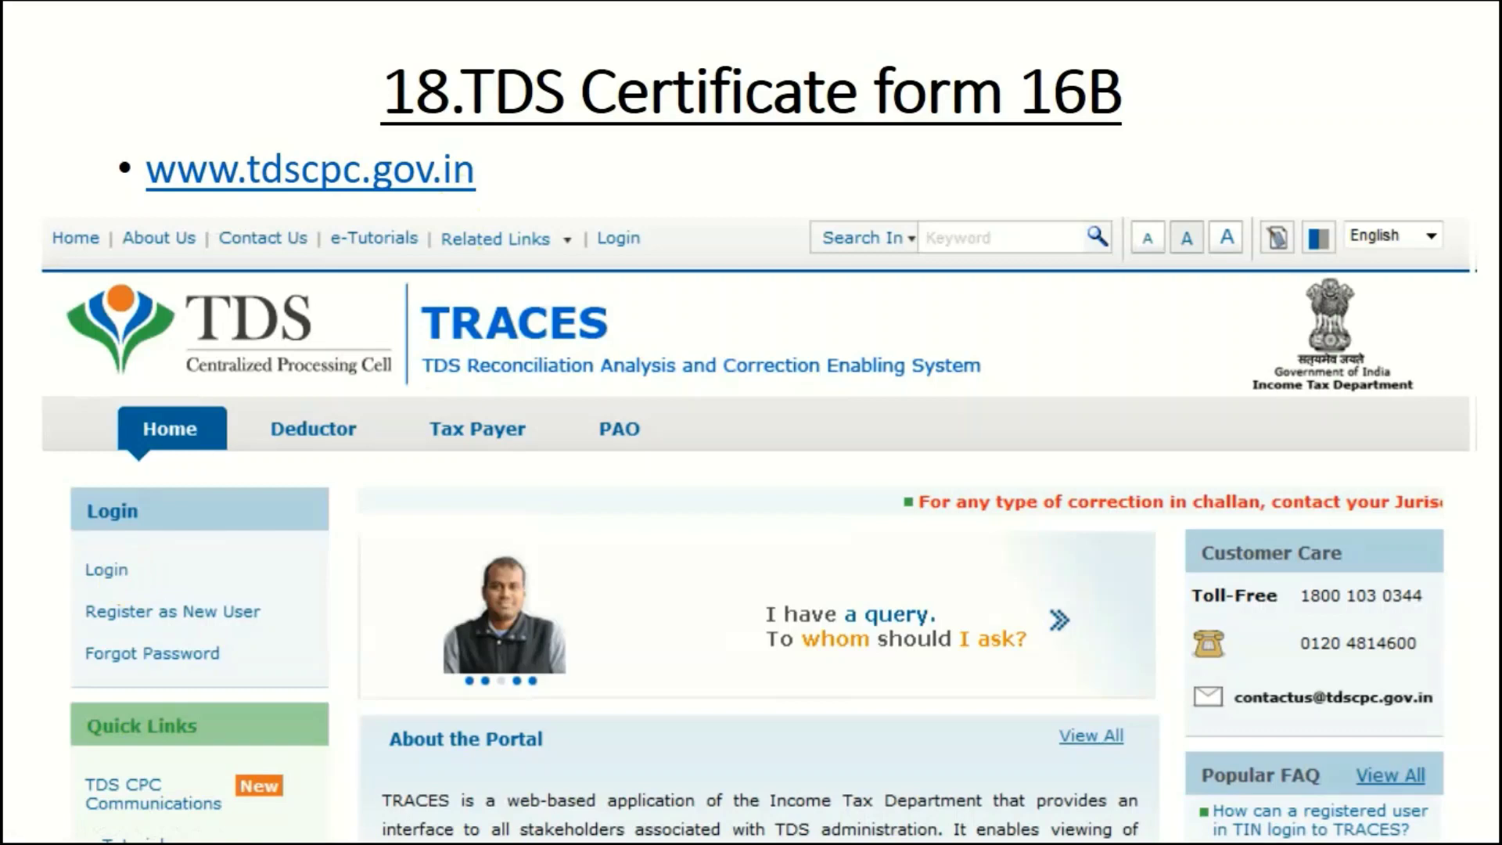
key(Right)
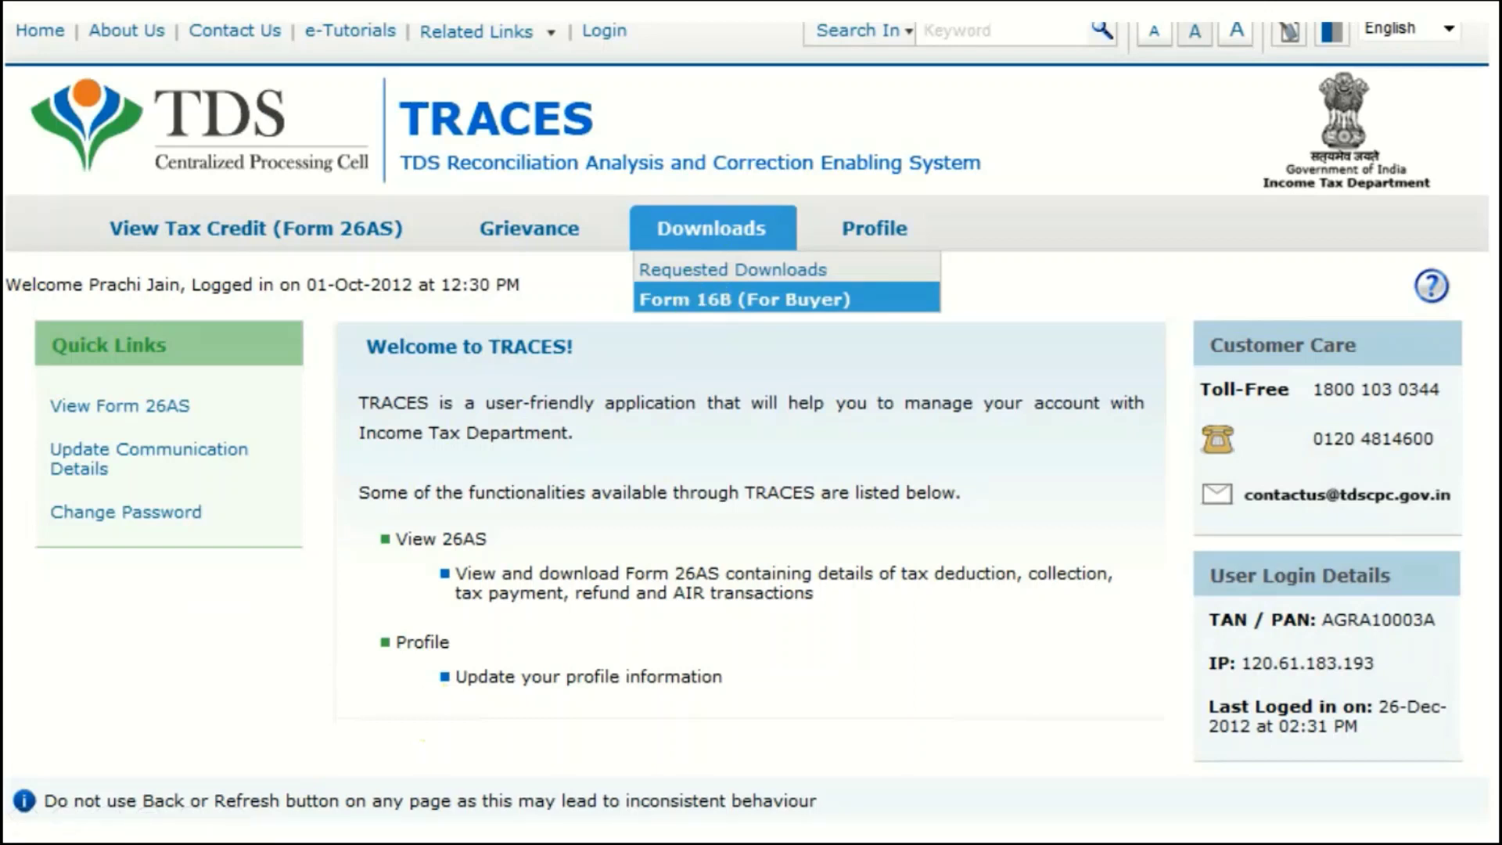
key(Right)
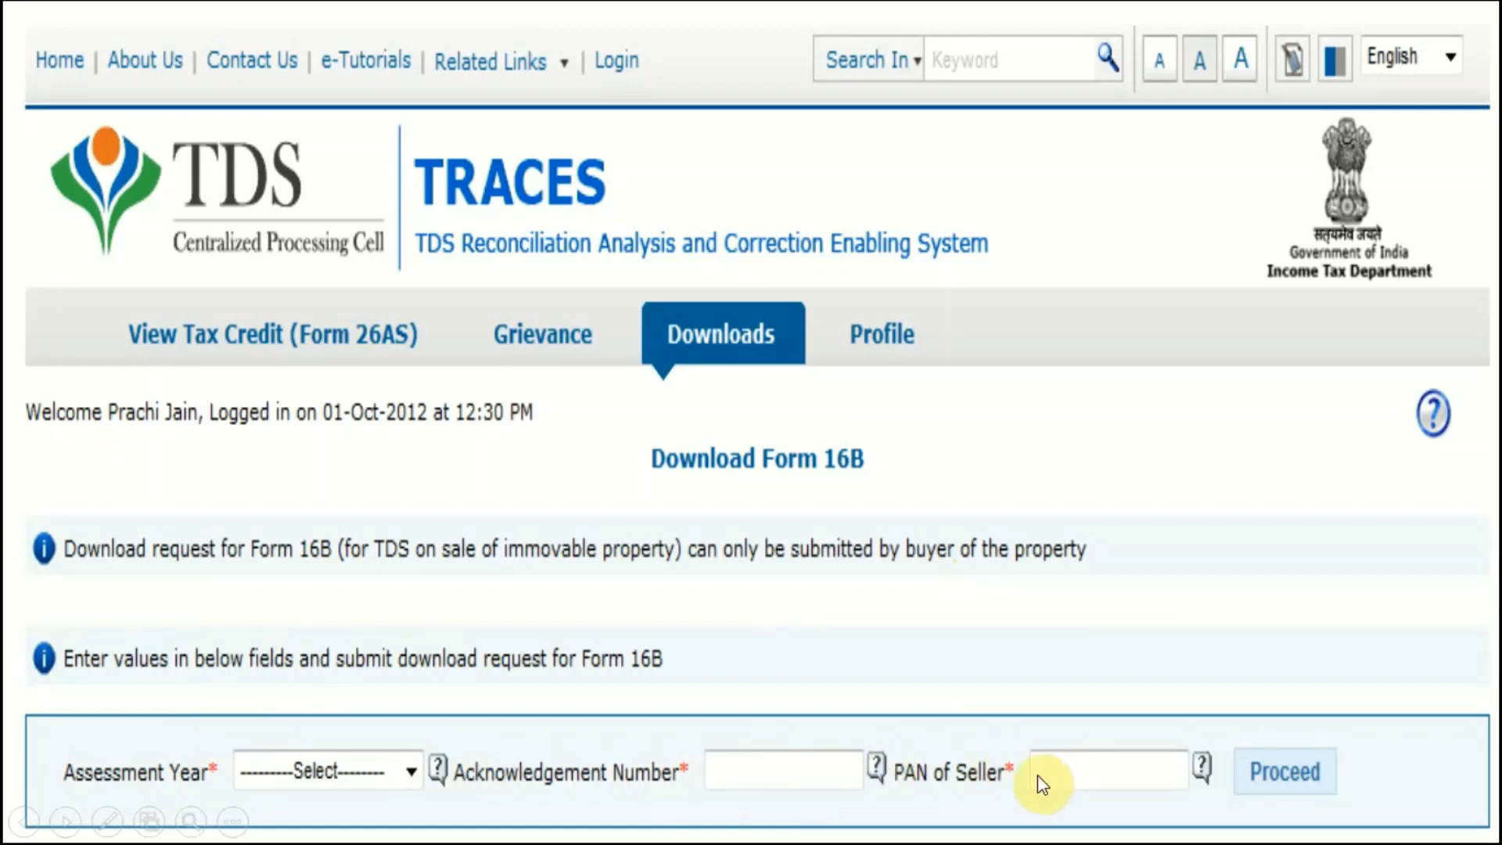
click(1283, 772)
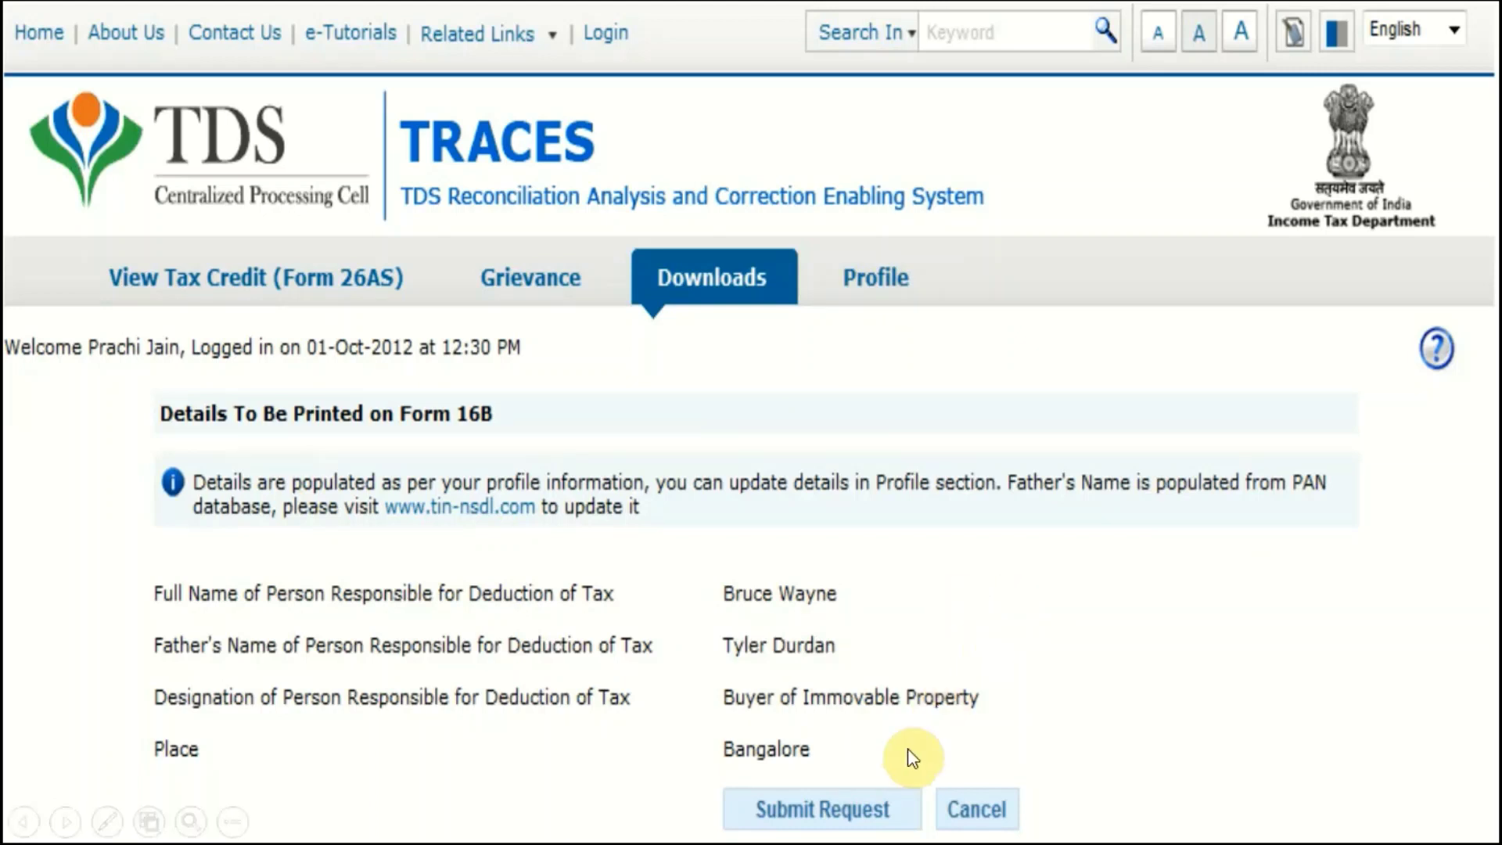
click(857, 817)
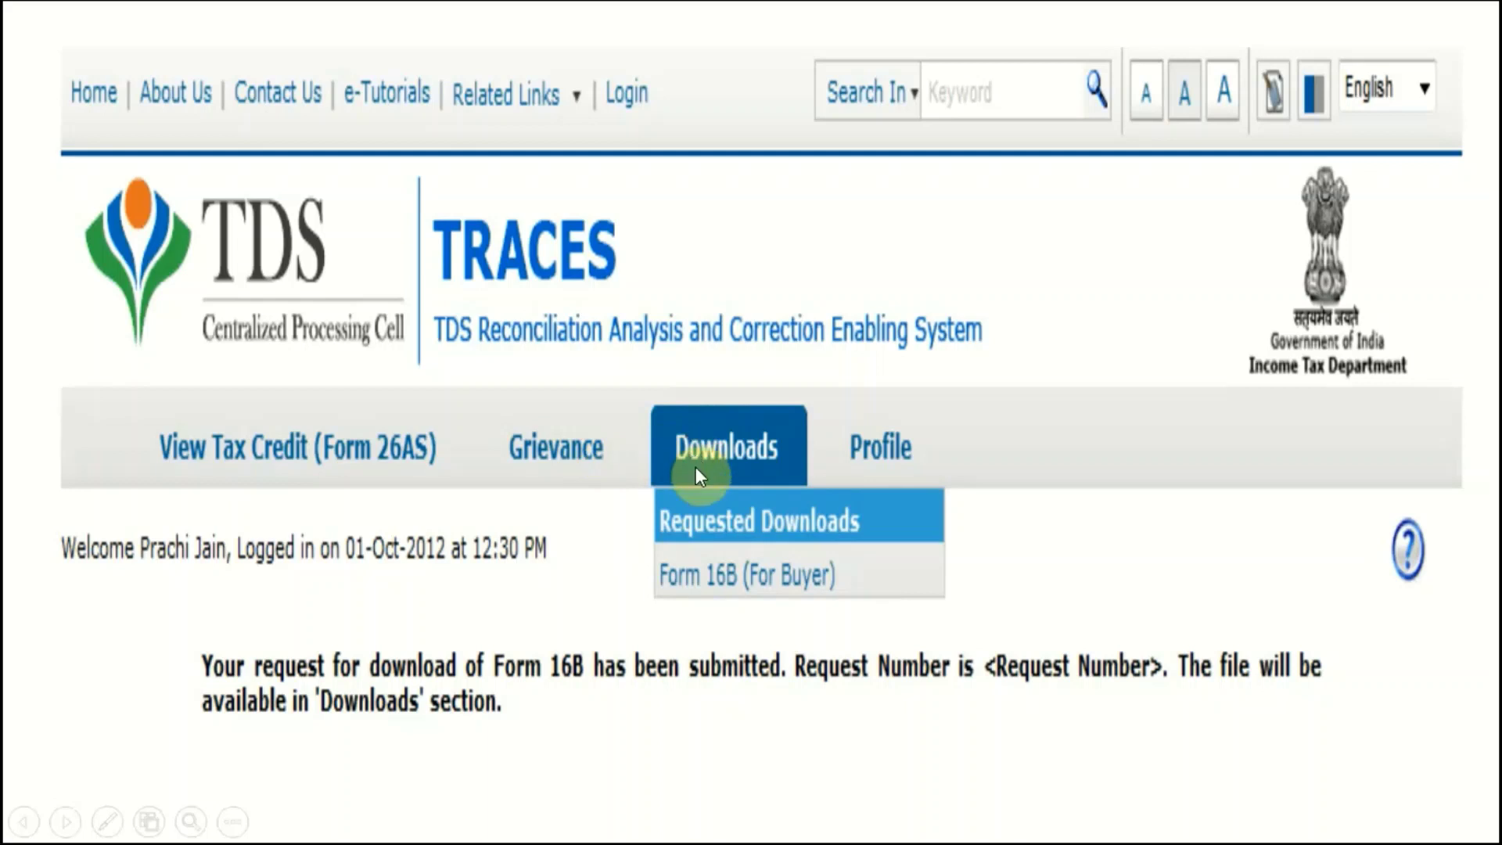
click(729, 522)
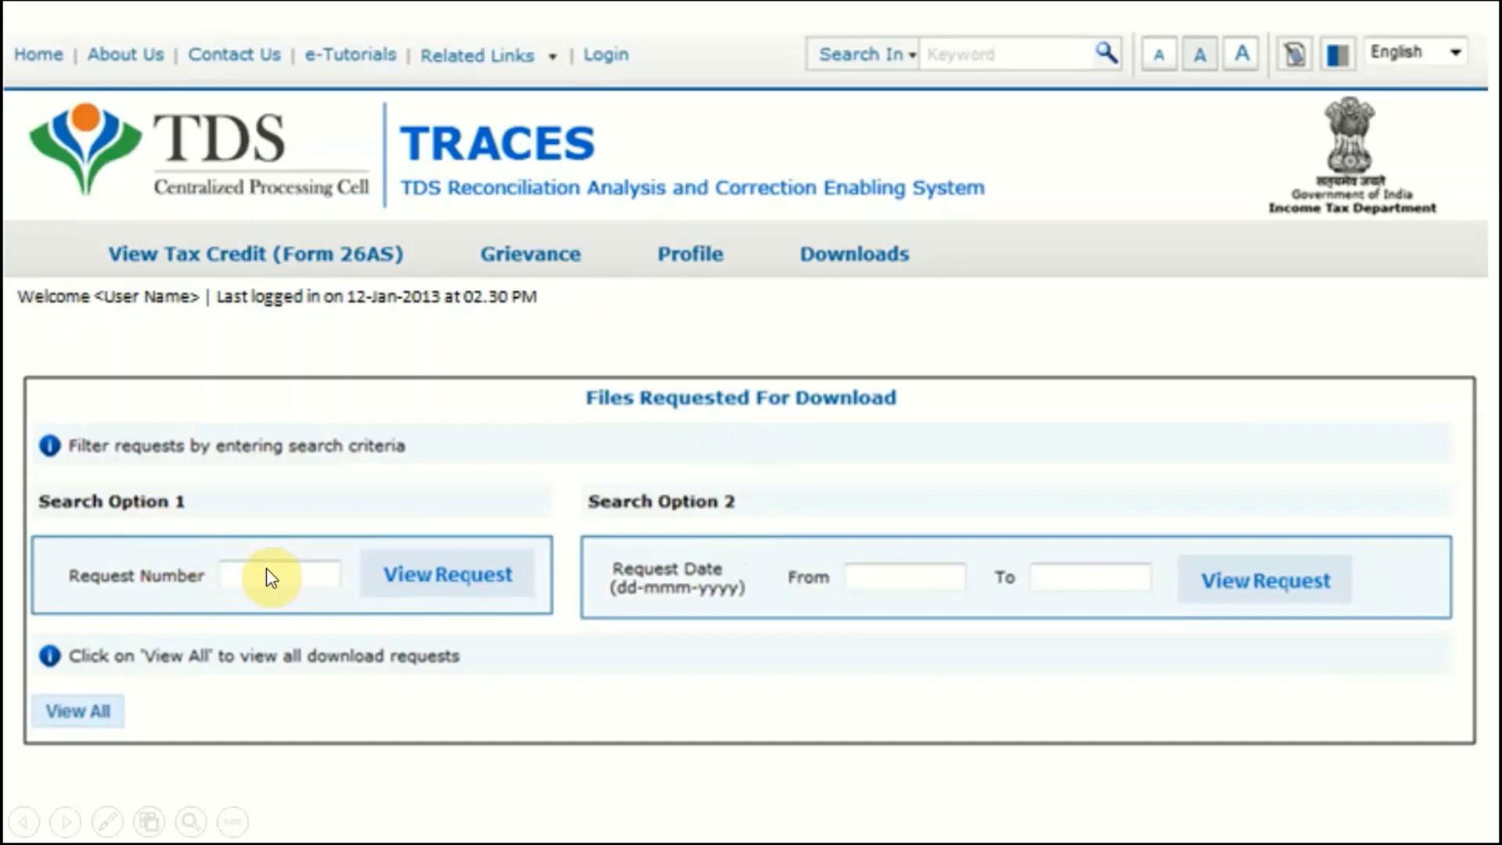
click(500, 577)
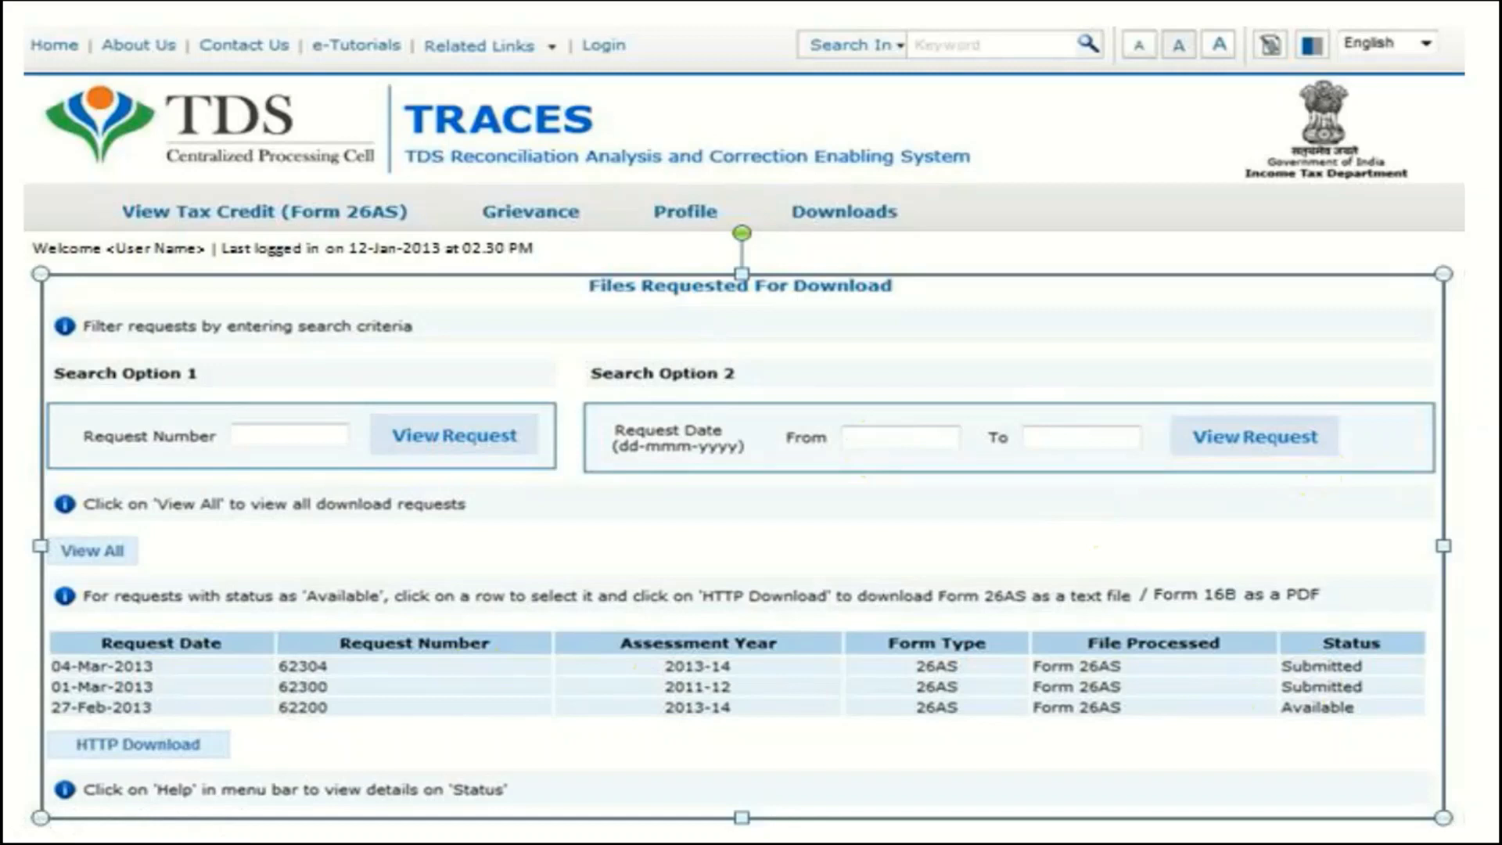
key(Right)
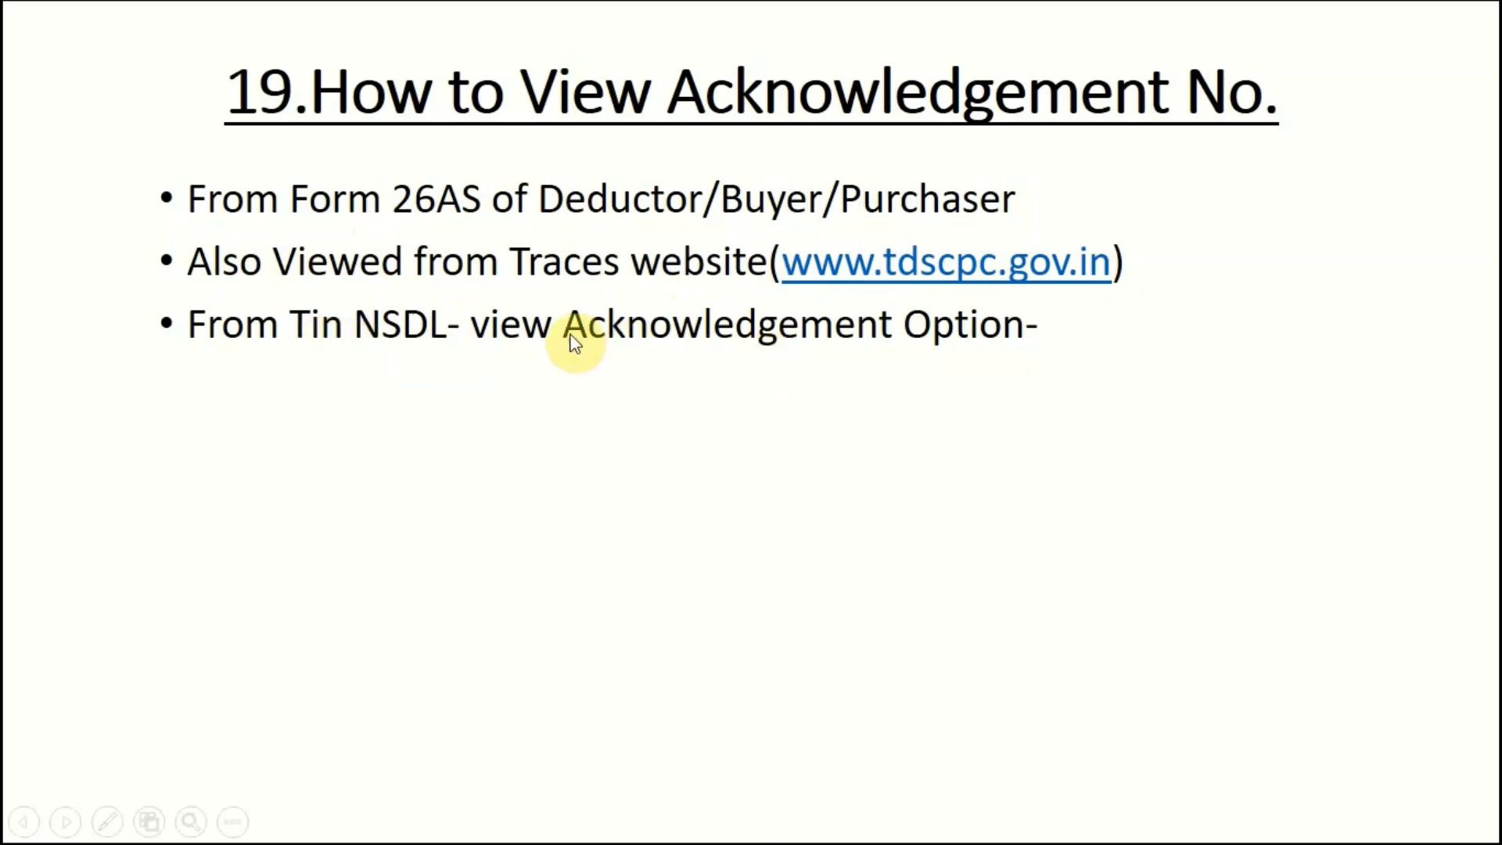
click(716, 366)
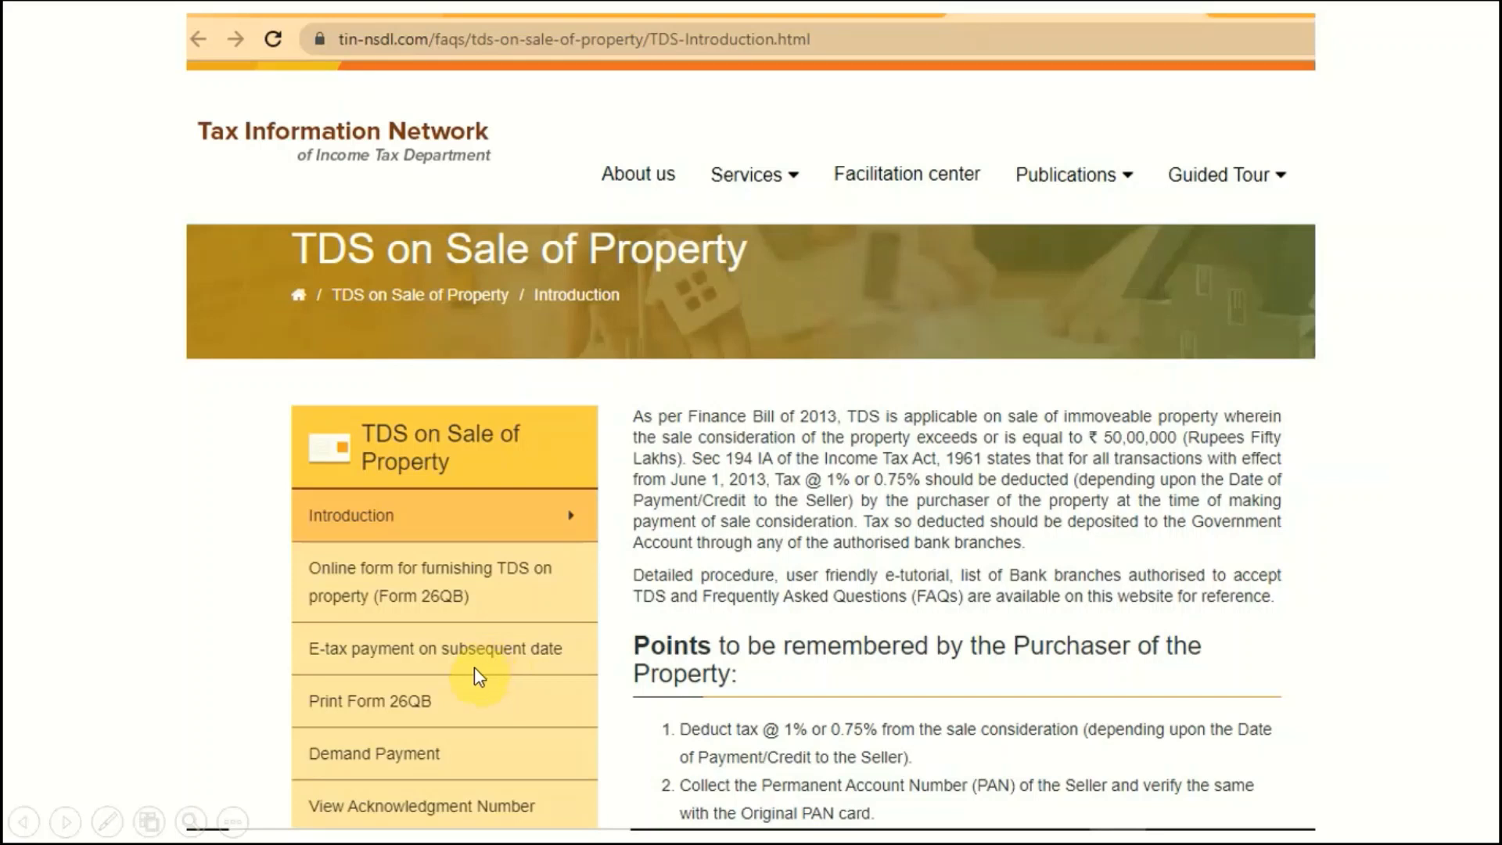
click(420, 805)
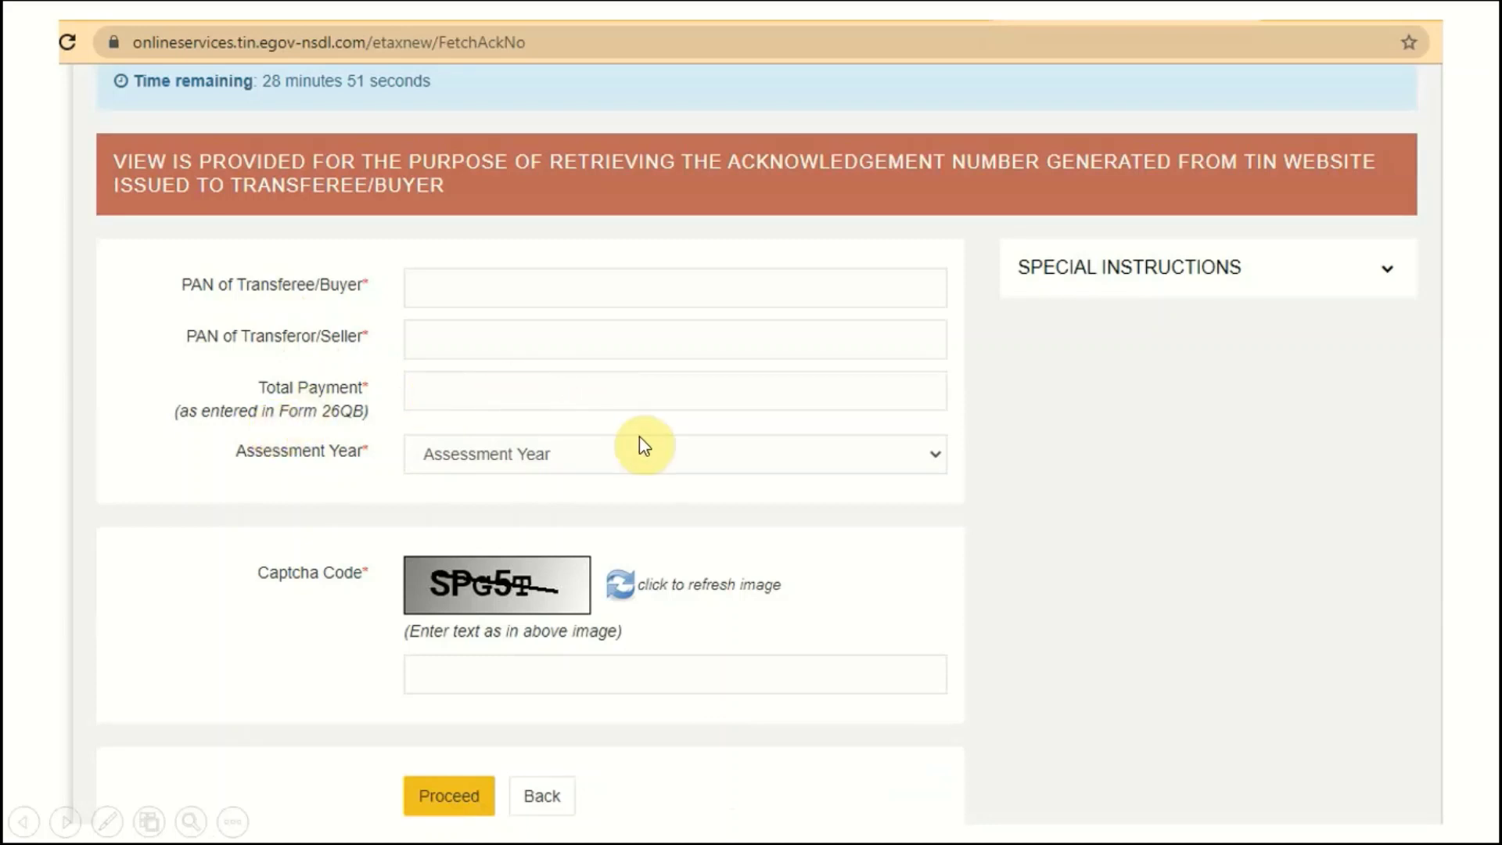
click(463, 807)
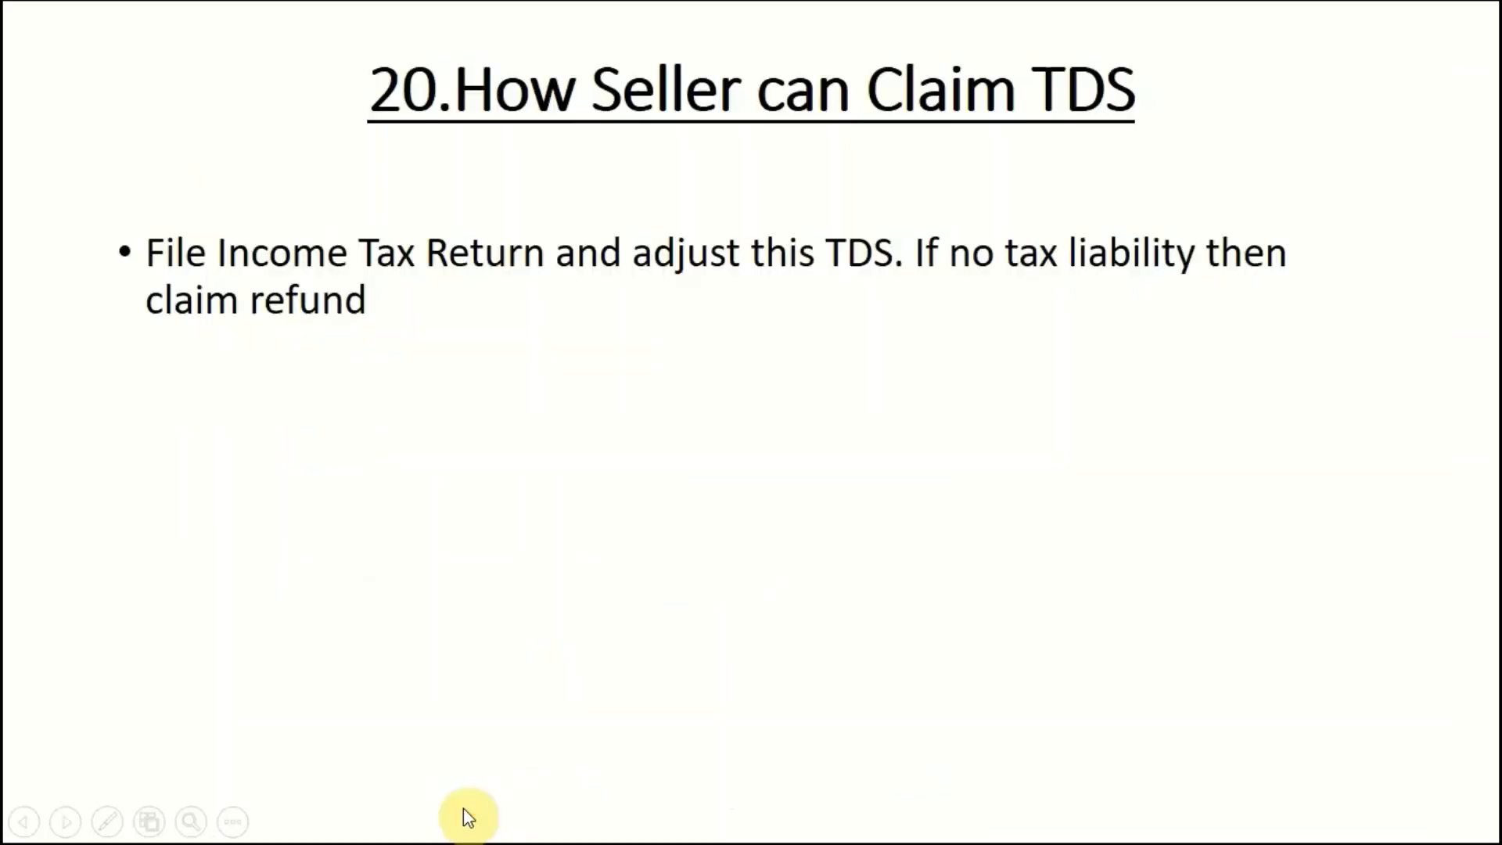